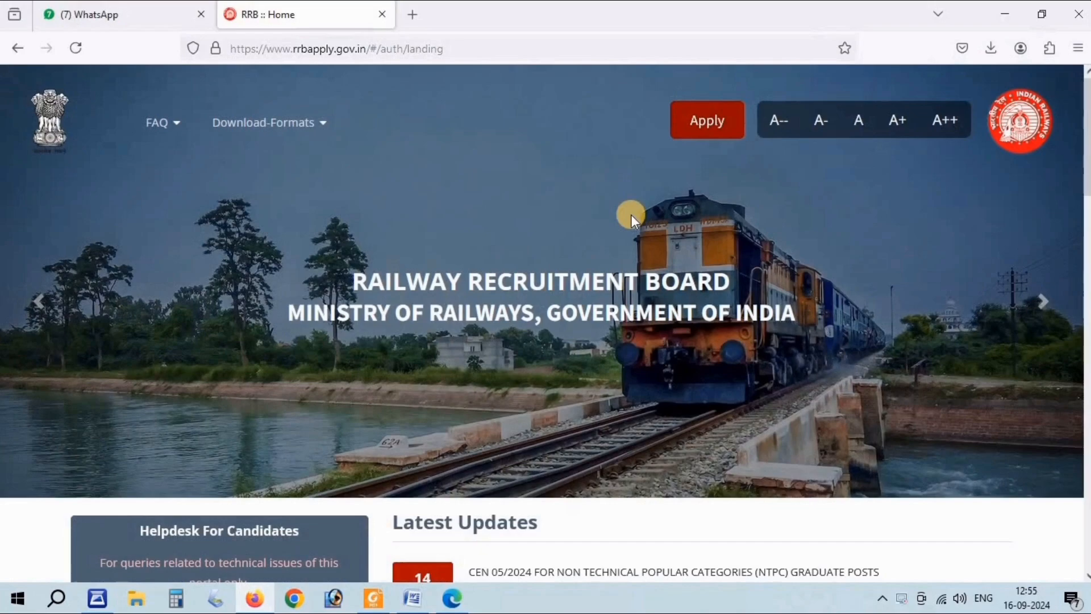
Start a new account from Apply > Create An Account and dismiss the existing-account note.
left_click(707, 120)
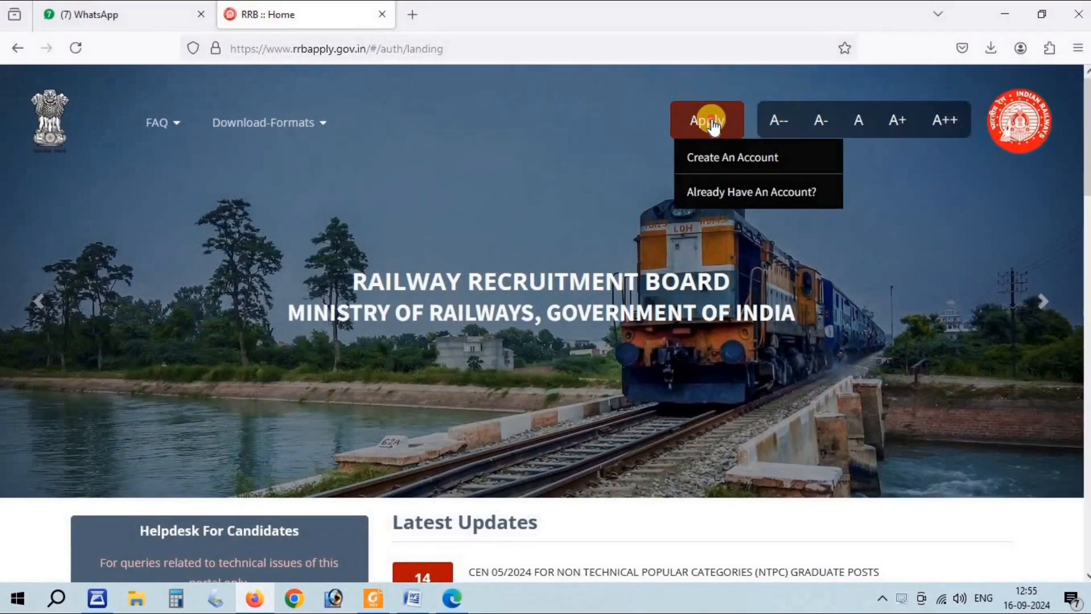
left_click(724, 159)
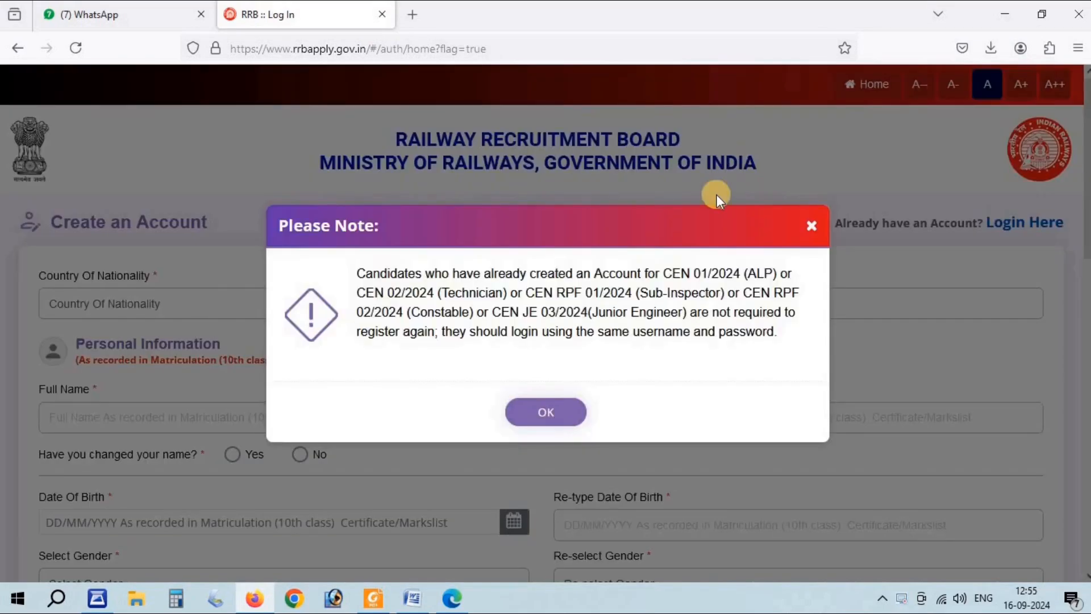
left_click(540, 417)
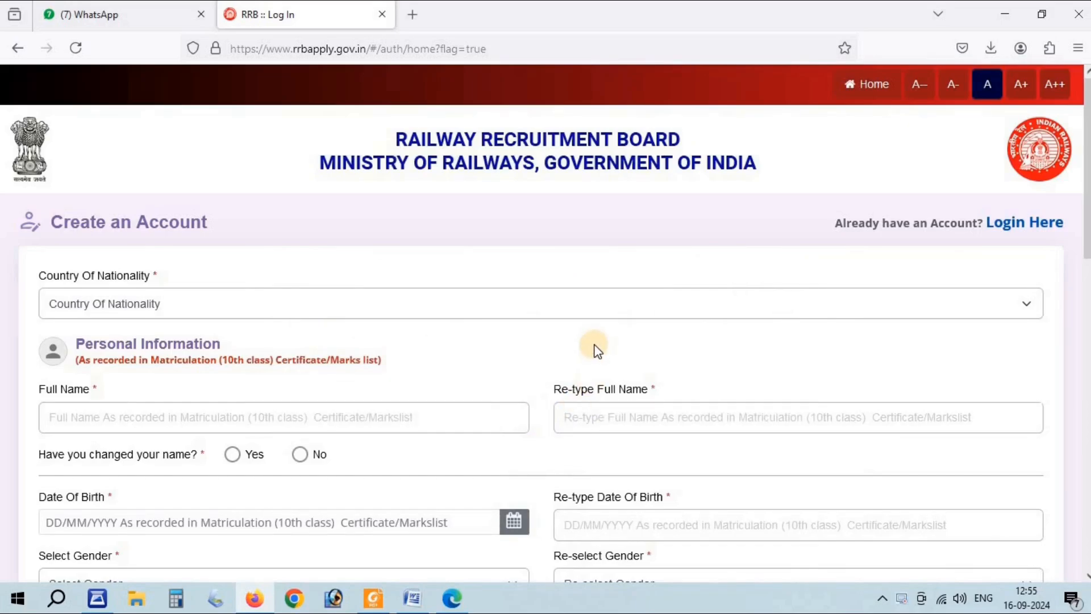
scroll(591, 347, "down", 2)
Enter the candidate's full name in both name fields and answer No to name change.
left_click(163, 336)
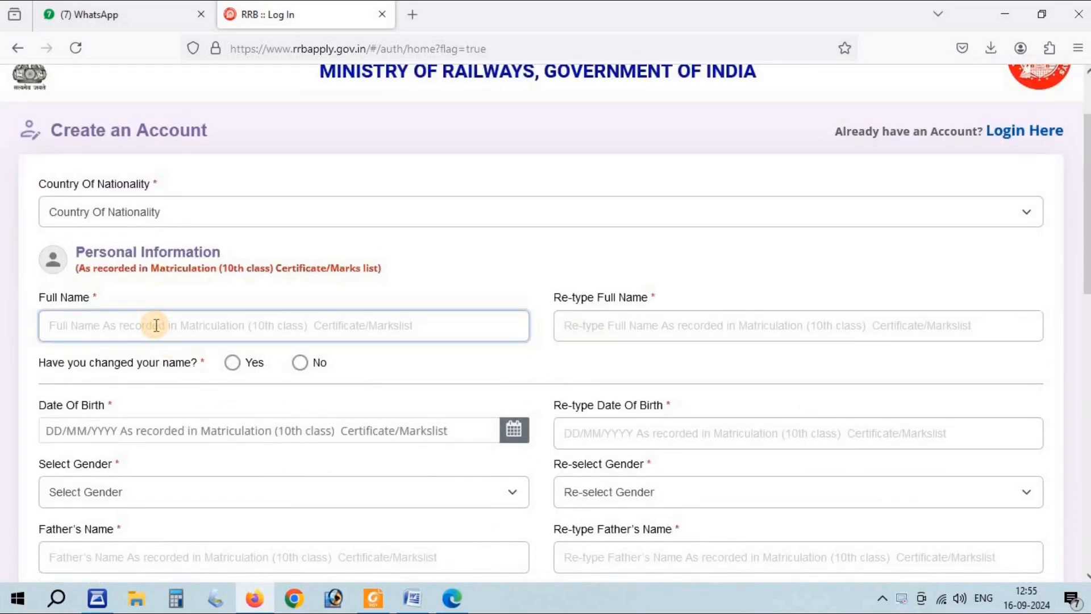
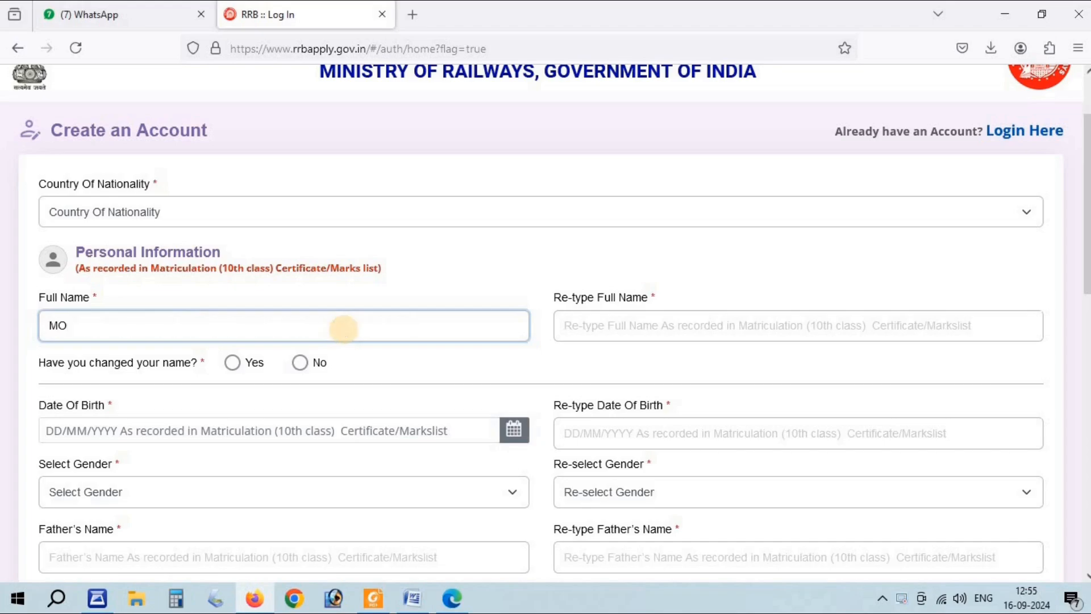
key("Tab")
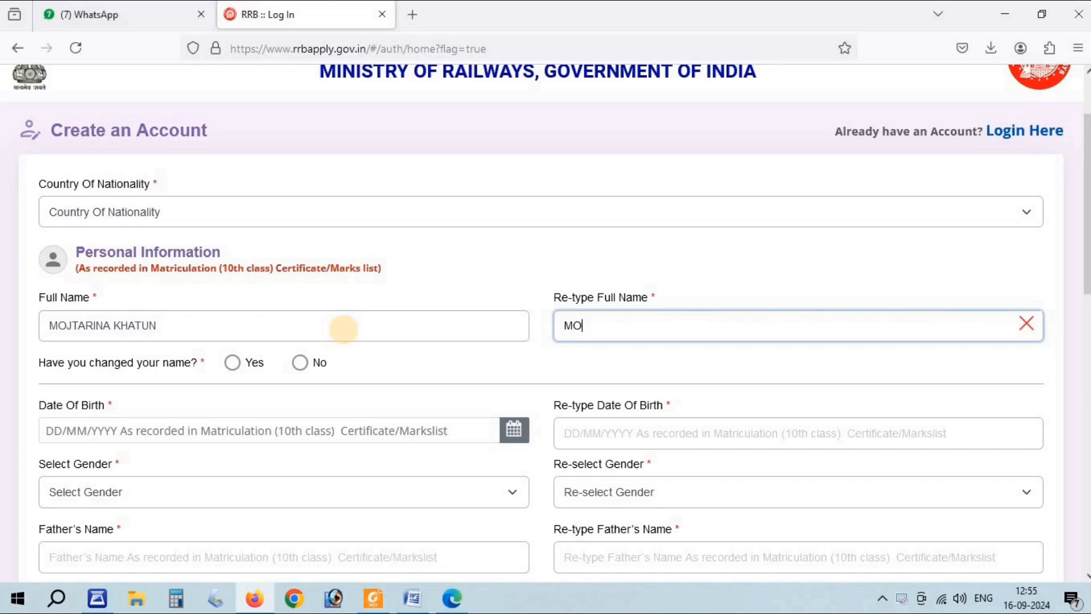
key("Tab")
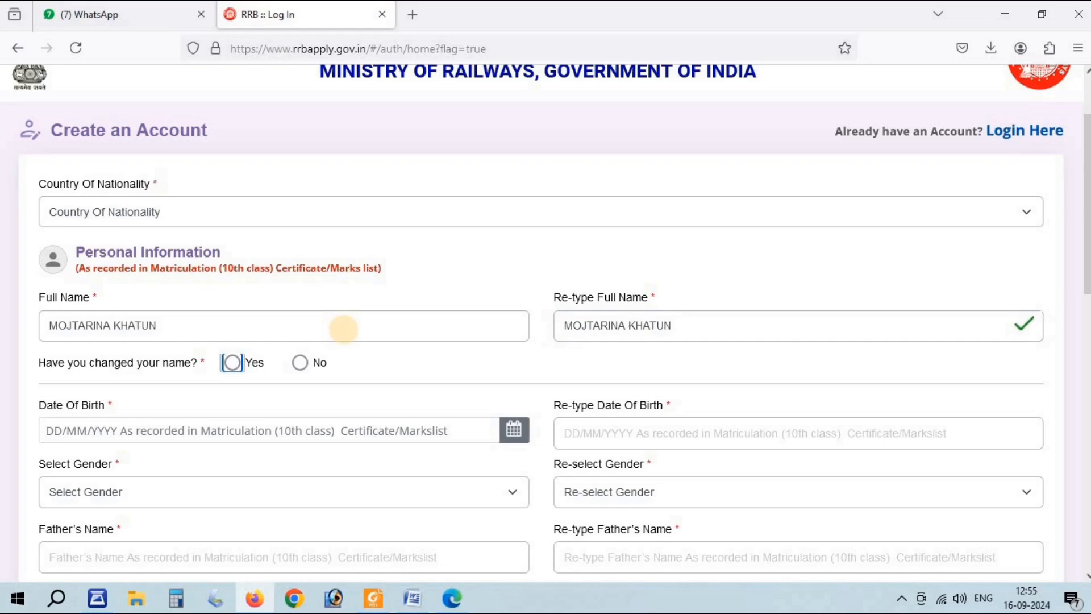
left_click(297, 363)
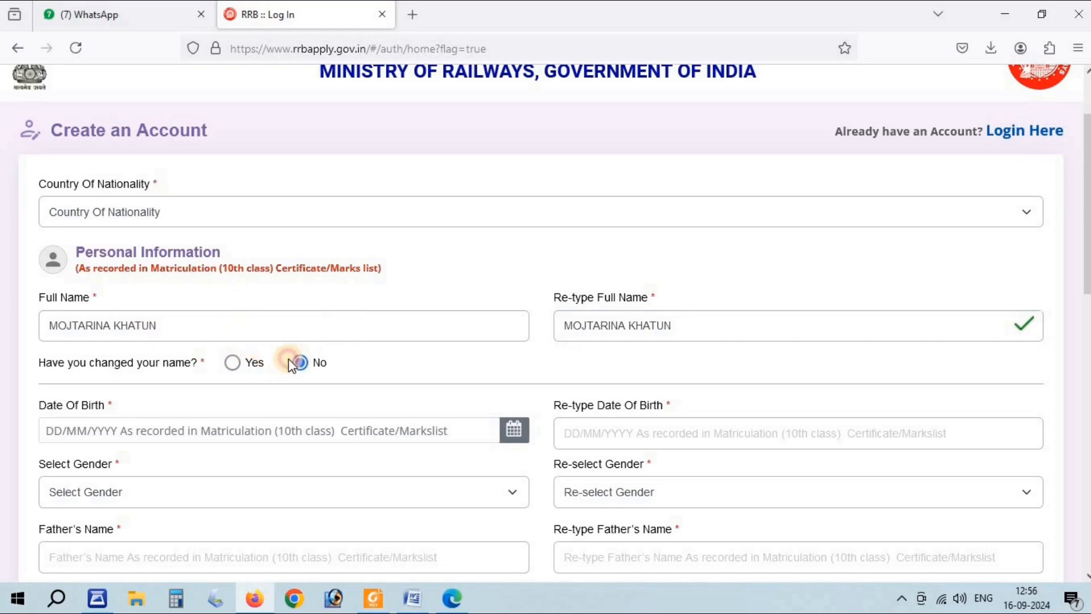
Pick the date of birth in the calendar, then retype it in the confirmation field.
left_click(287, 436)
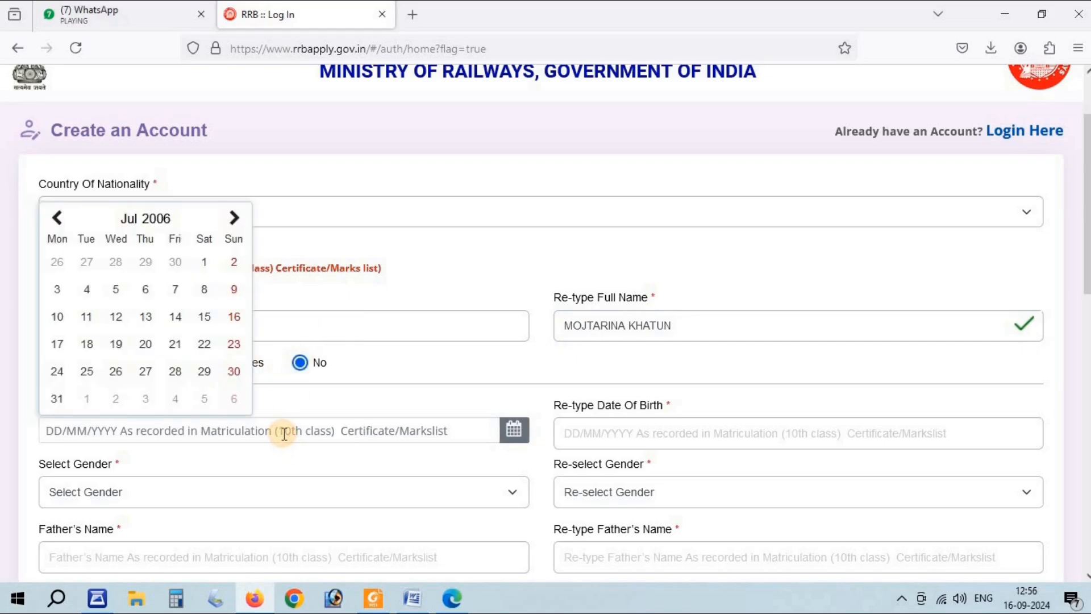
left_click(139, 222)
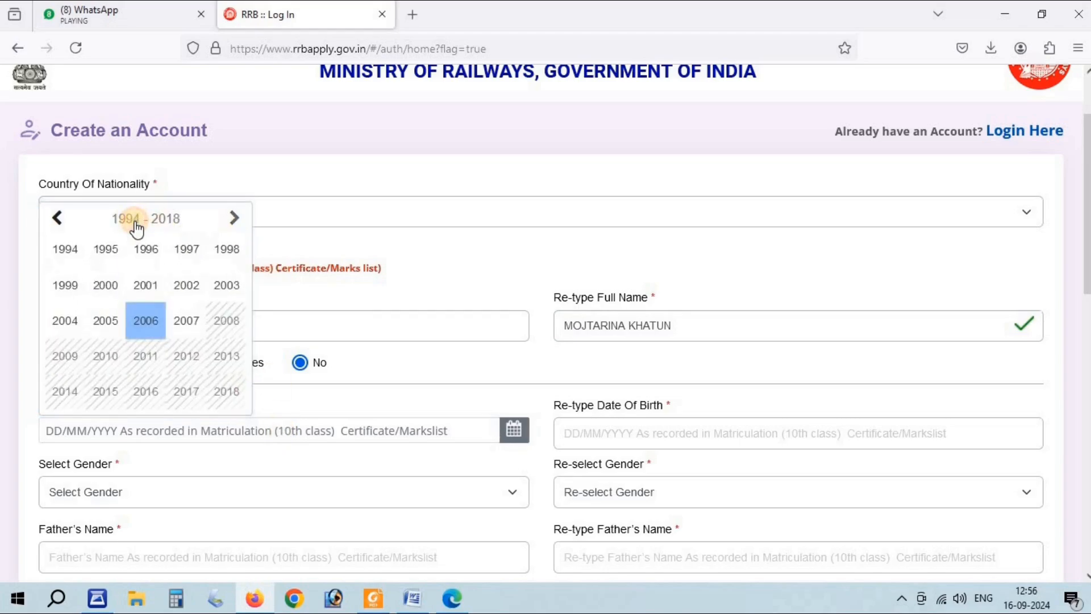
left_click(226, 284)
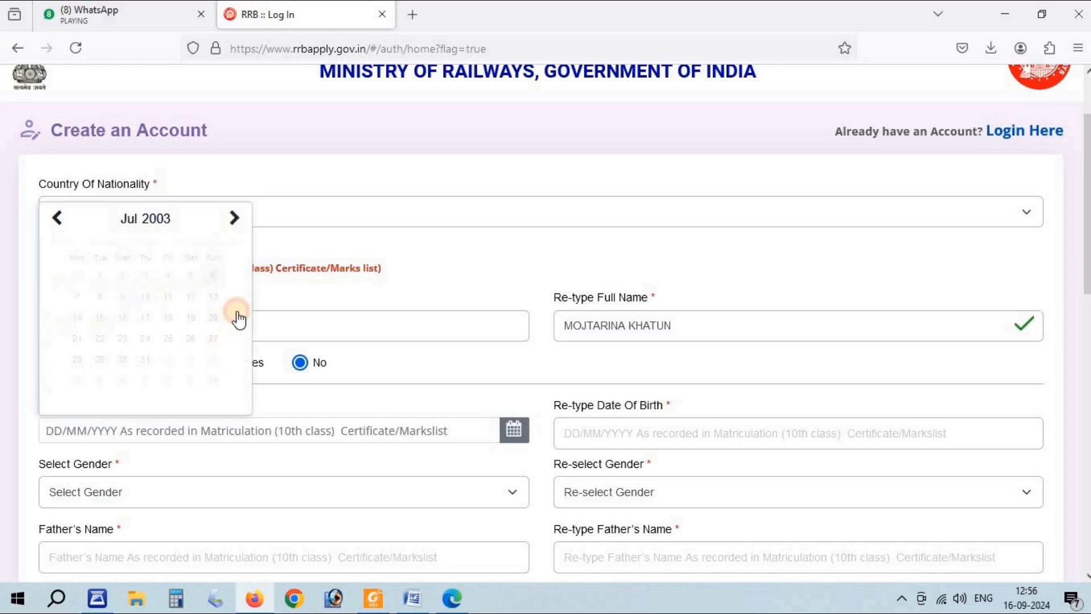
left_click(59, 217)
left_click(60, 216)
left_click(59, 217)
left_click(59, 216)
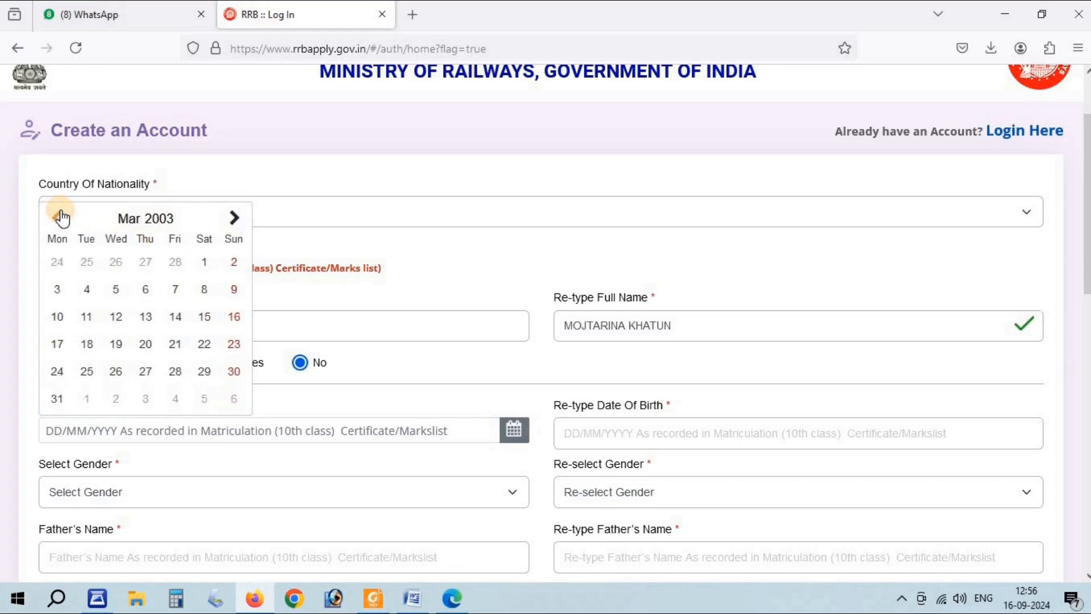
left_click(207, 298)
left_click(206, 290)
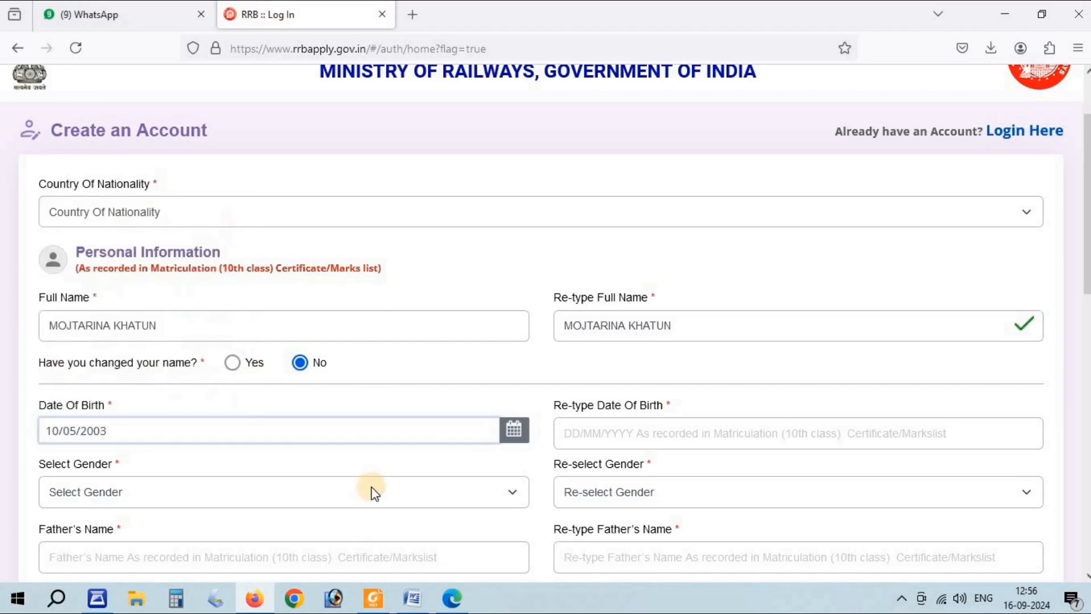
left_click(653, 432)
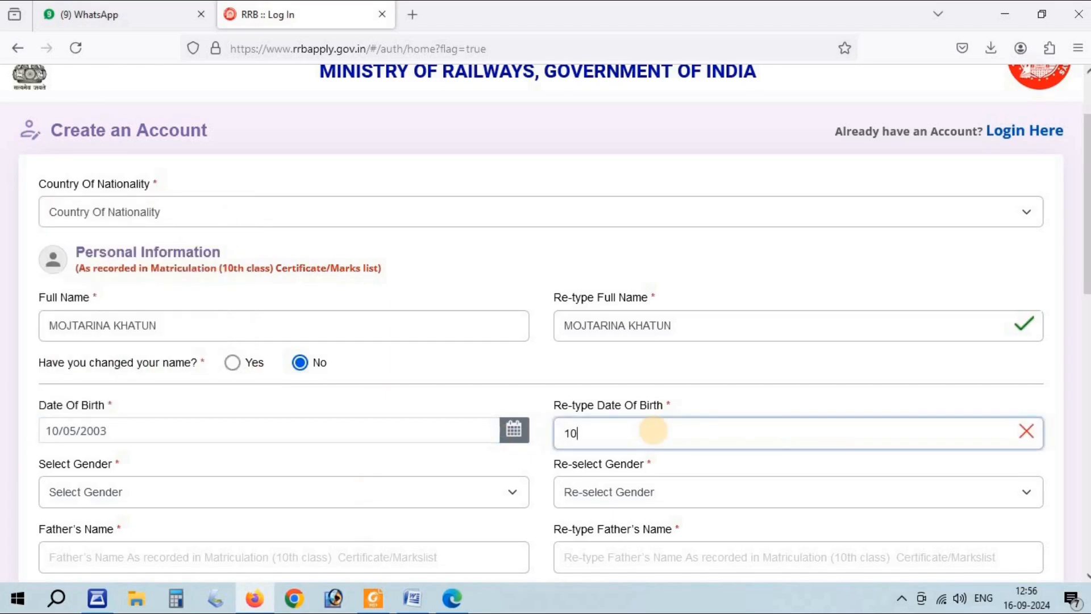
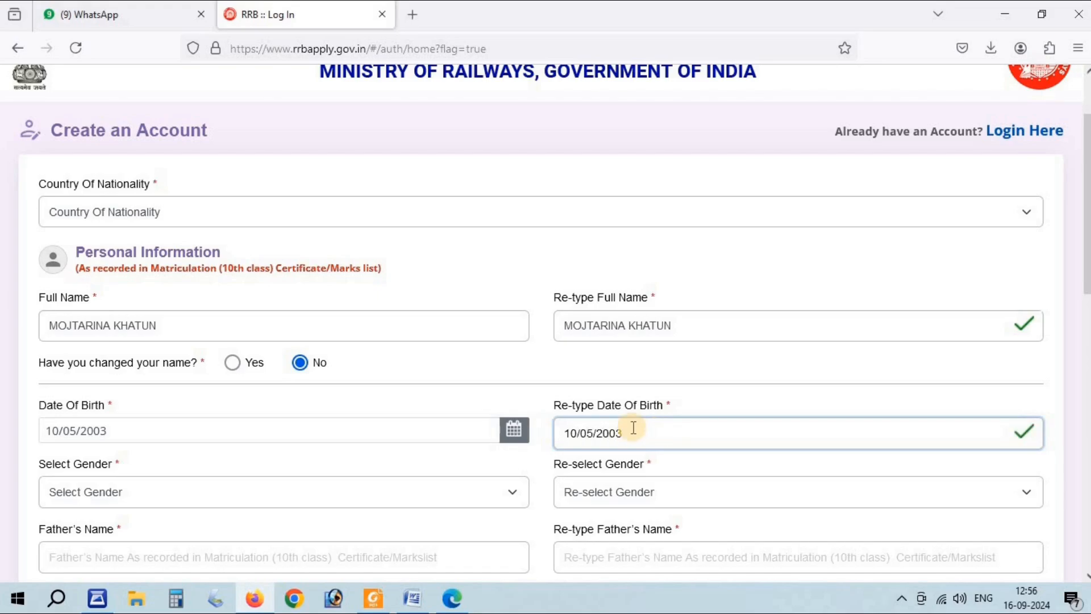
scroll(195, 409, "down", 3)
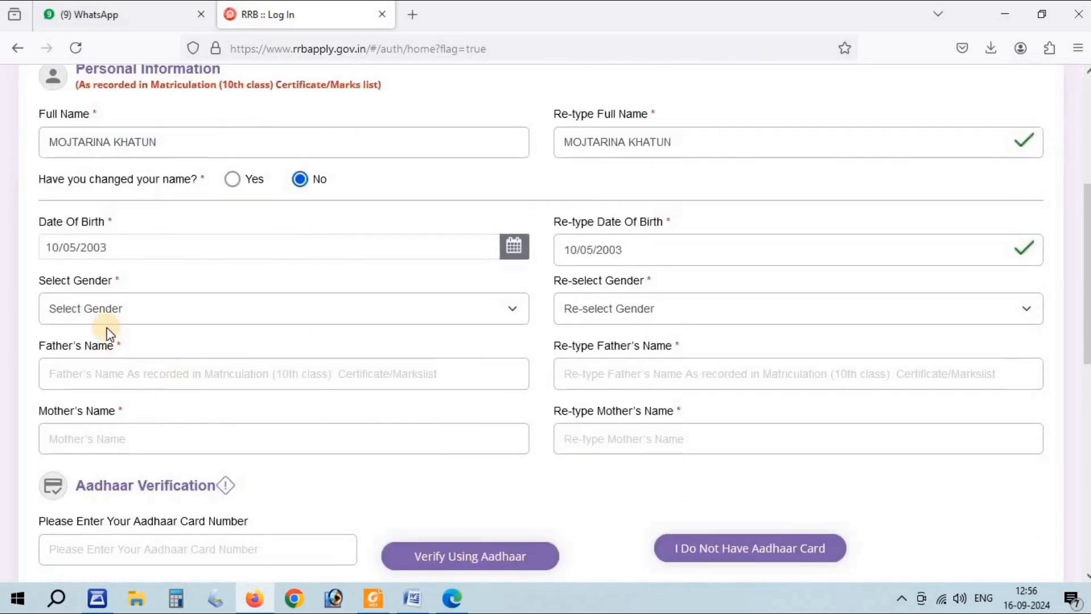
Set gender to Female in both the gender and confirm-gender dropdowns.
left_click(99, 316)
left_click(67, 380)
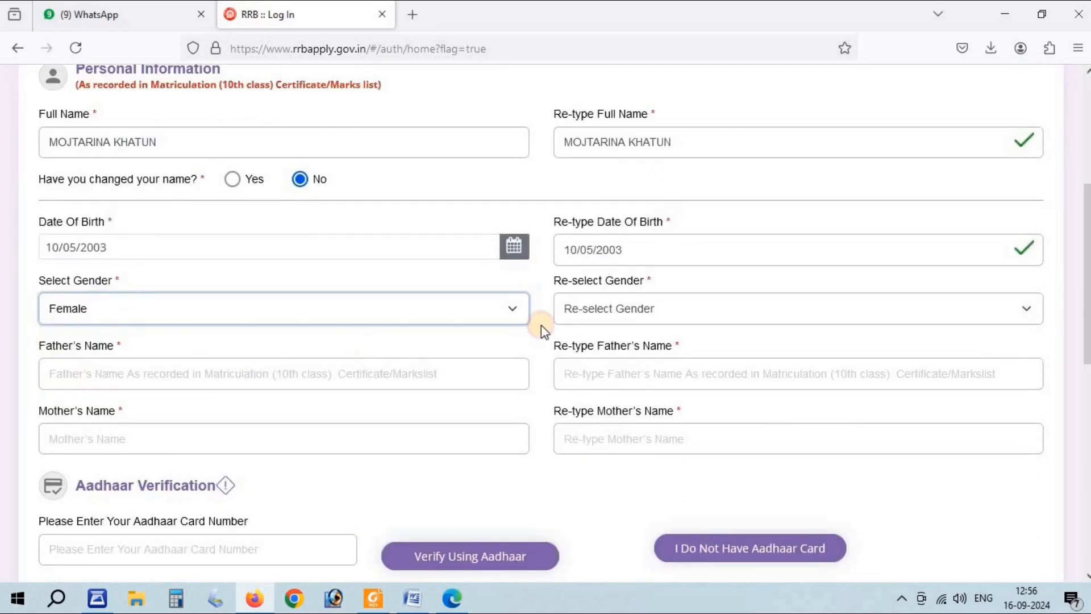
left_click(593, 316)
left_click(573, 379)
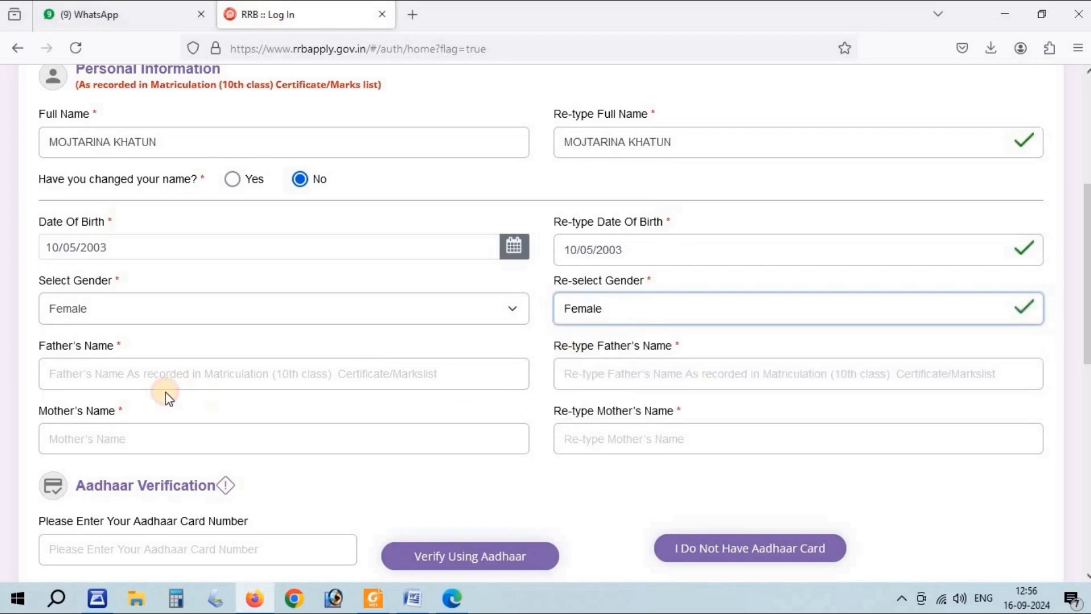
Enter the father's name in both father's-name fields.
left_click(121, 373)
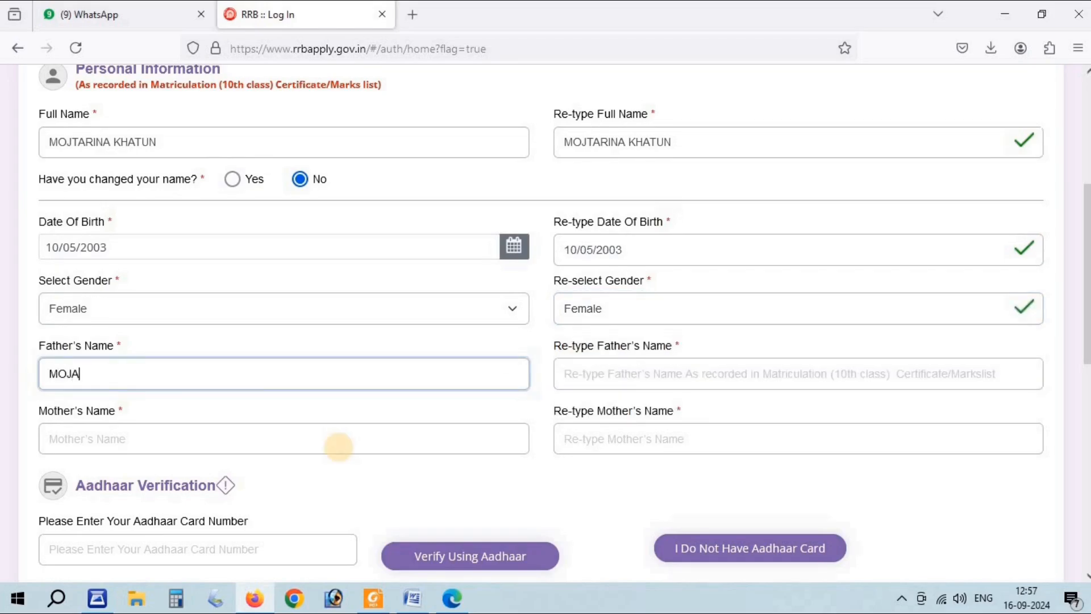
key("Tab")
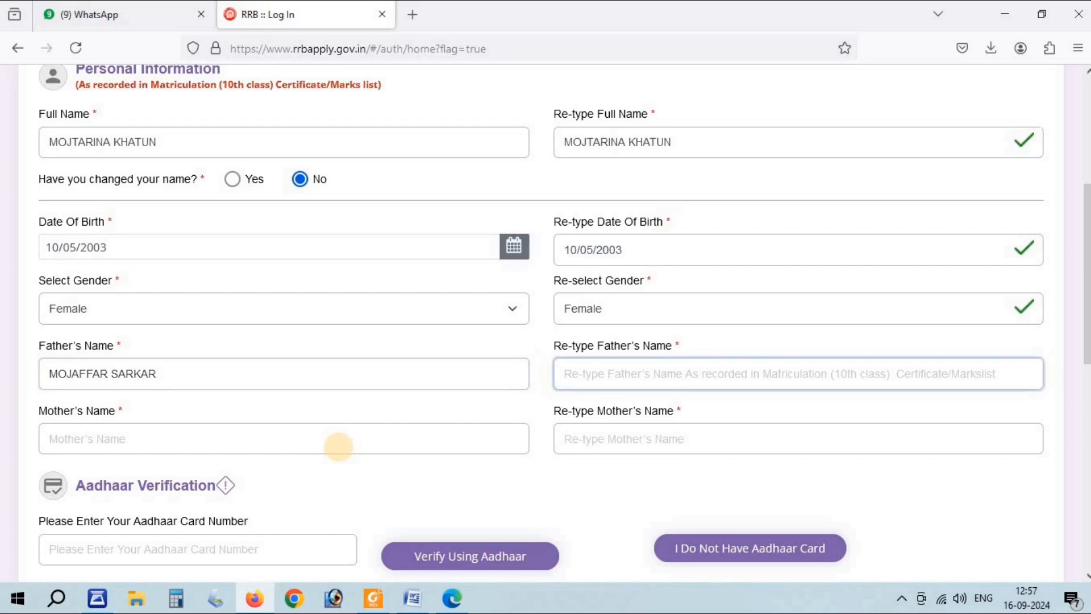
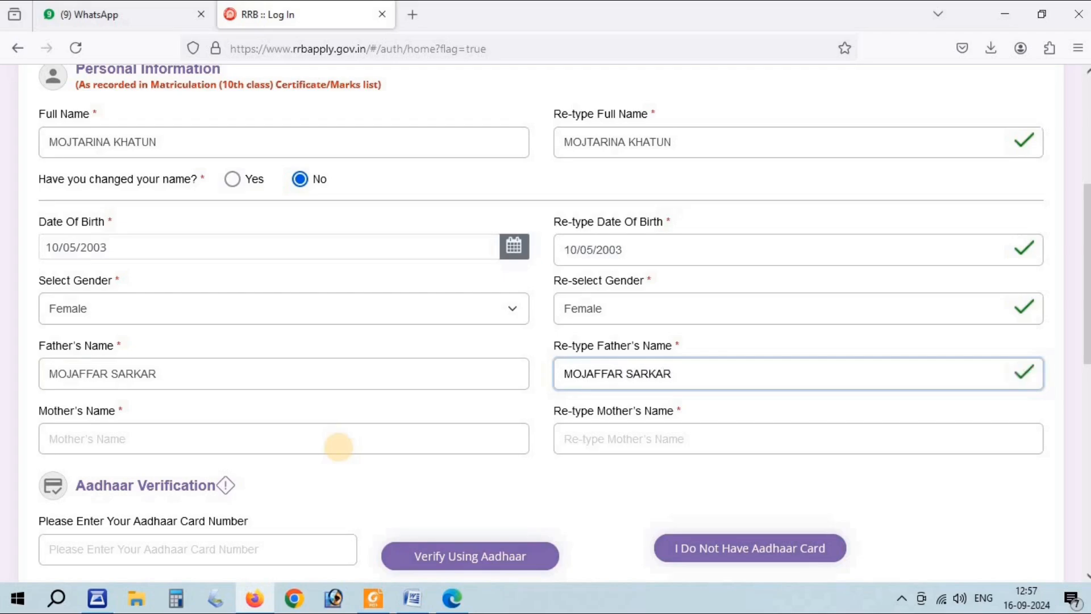
Enter the mother's name and Aadhaar number, then open Aadhaar verification and tick the matching-details box.
left_click(339, 447)
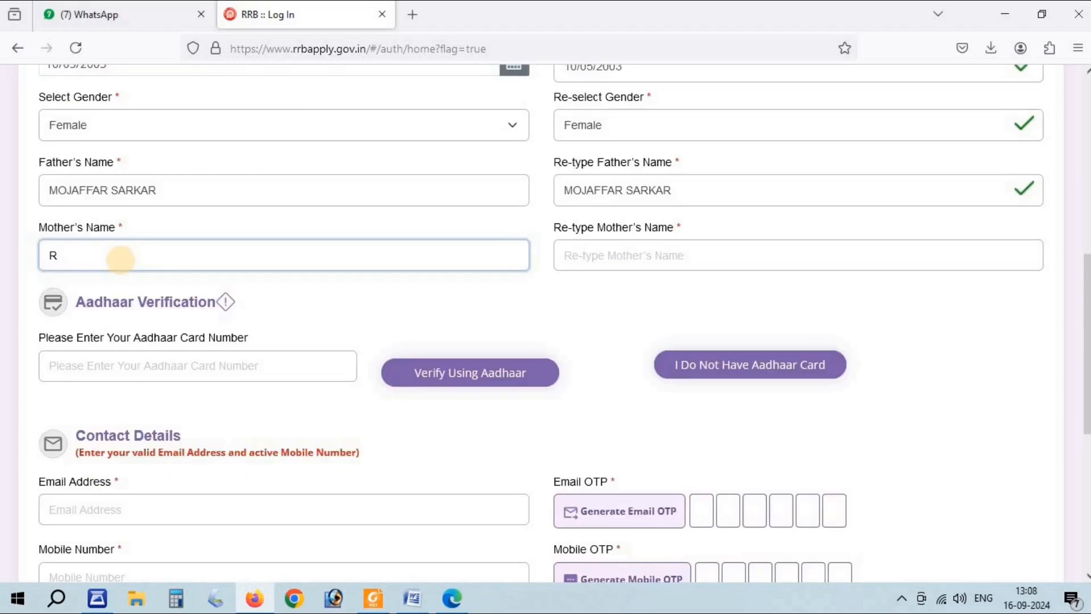
key("BackSpace")
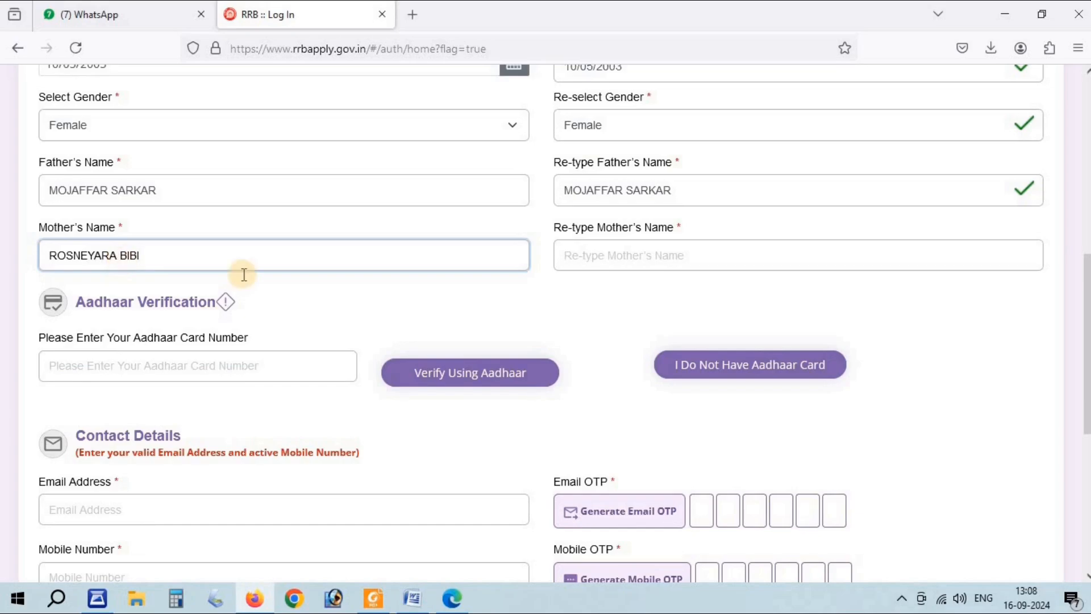
left_click(620, 255)
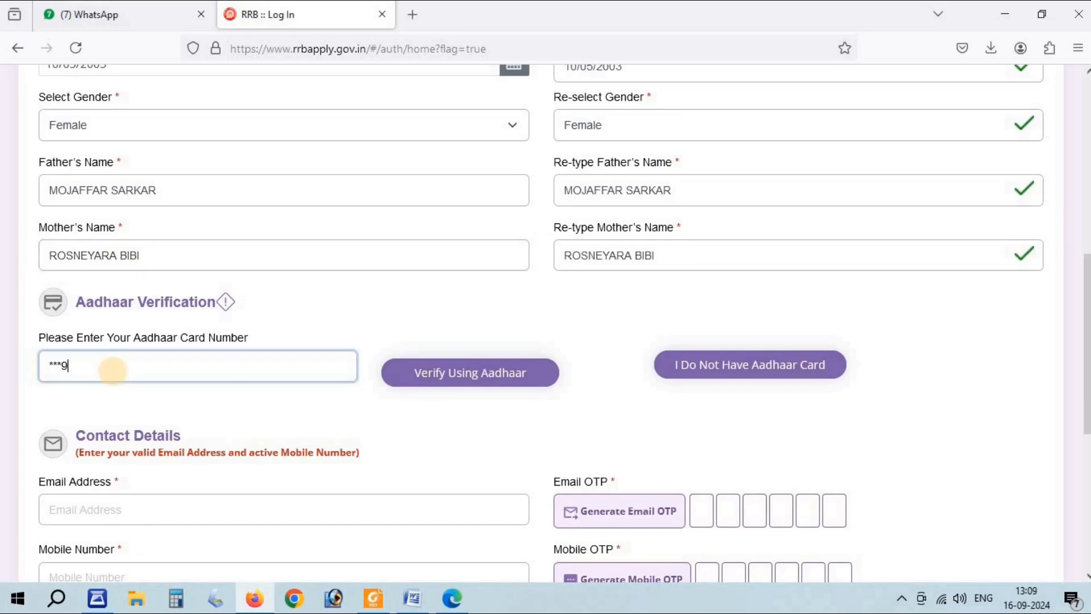
type("*******6")
left_click(462, 372)
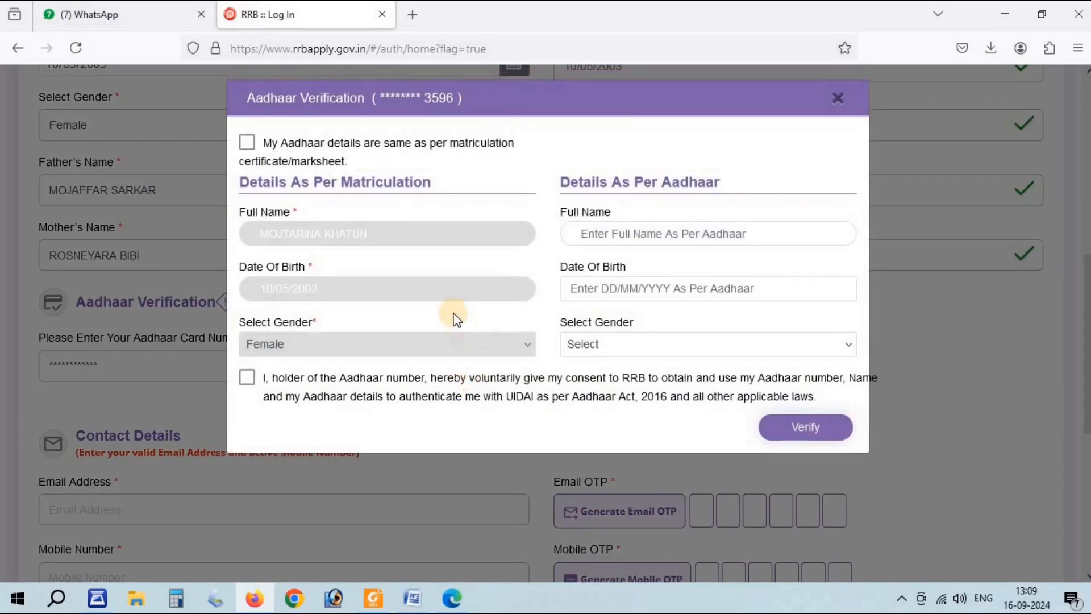
left_click(246, 142)
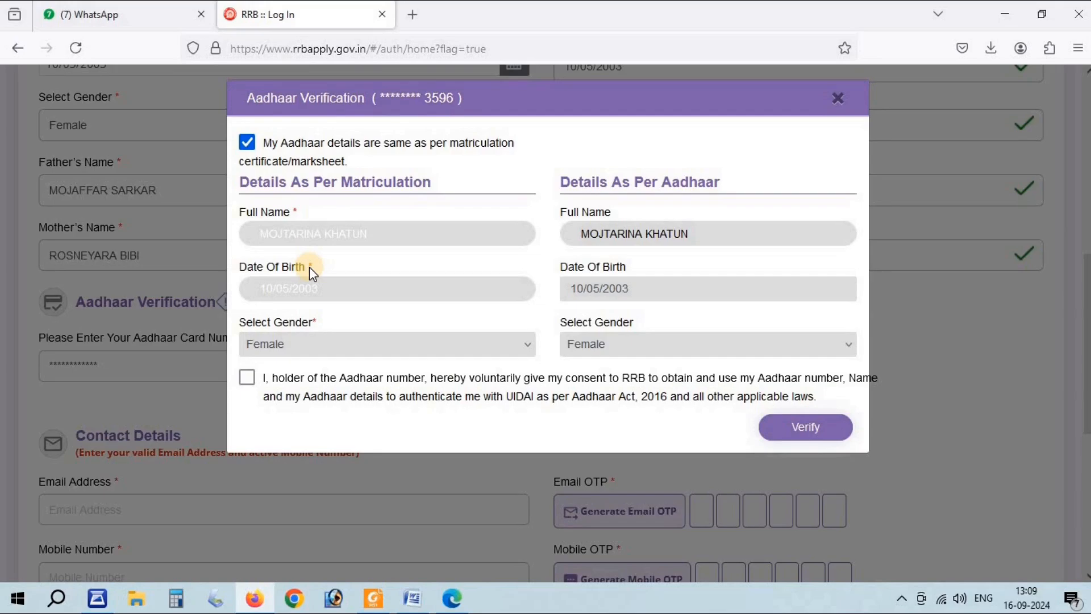
Enter the Aadhaar name, birth date and Female gender, give UIDAI consent, and verify.
left_click(247, 142)
left_click(621, 223)
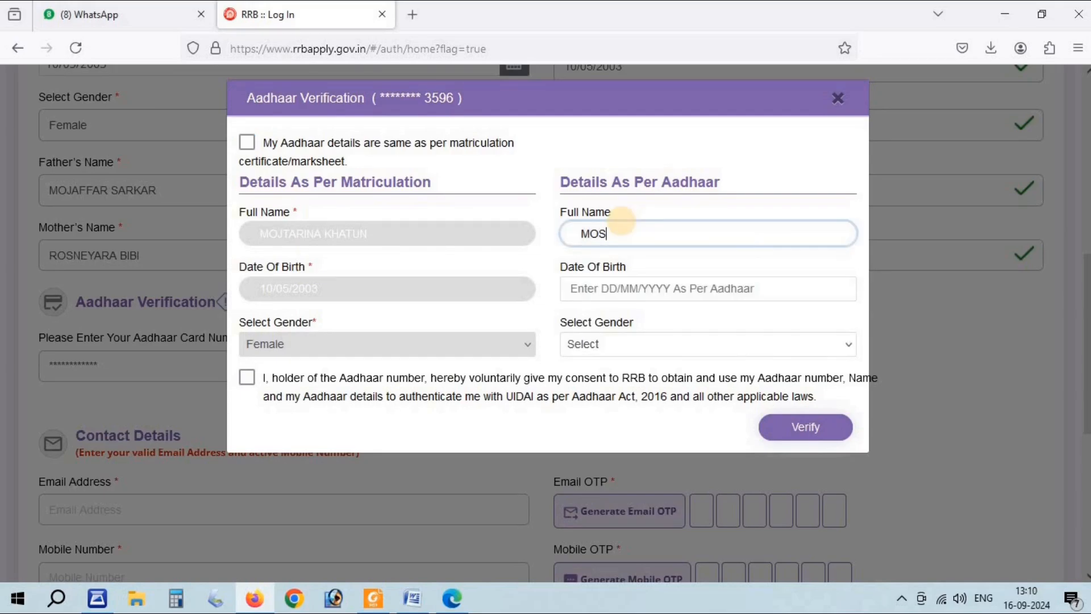
key("Tab")
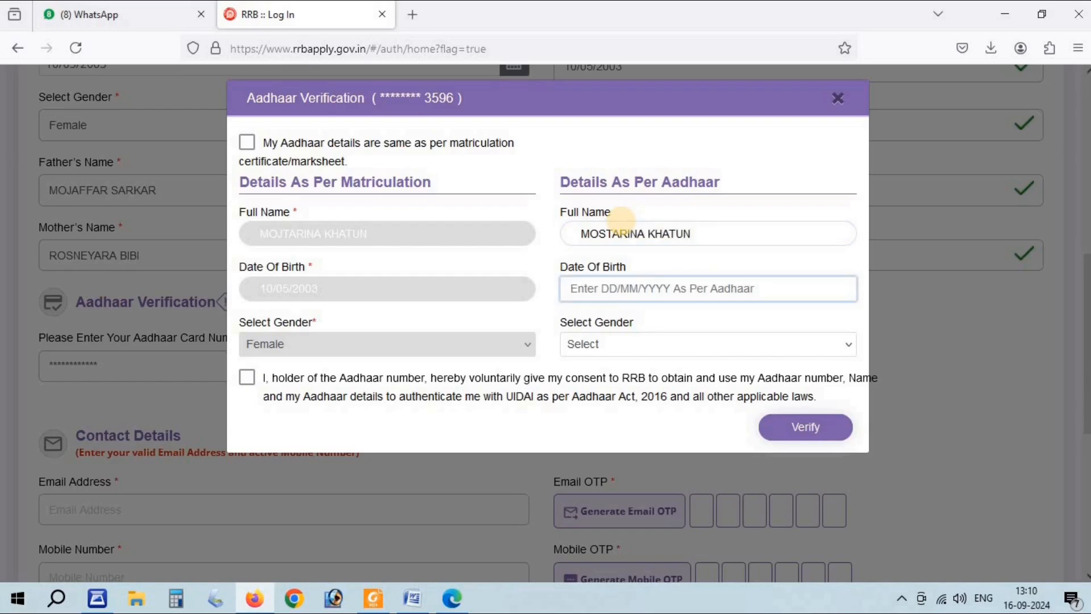
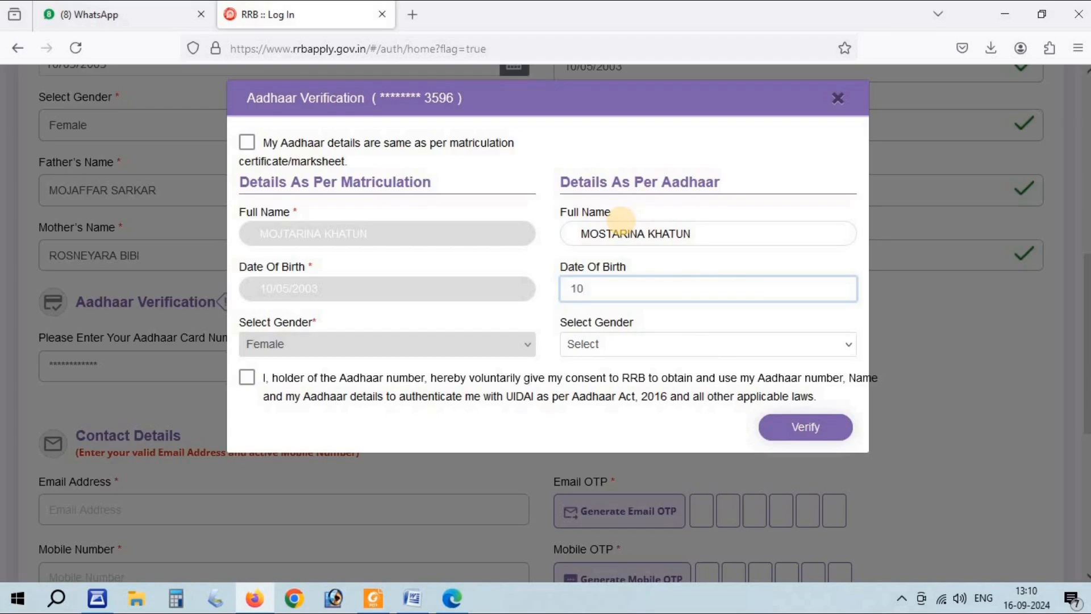
key("Tab")
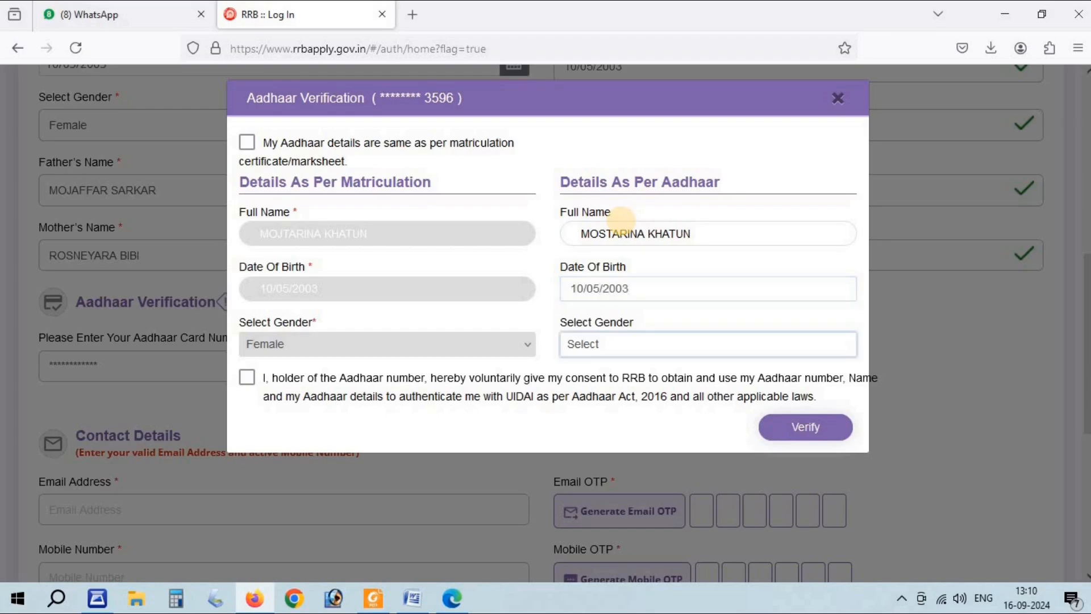
left_click(589, 343)
left_click(589, 411)
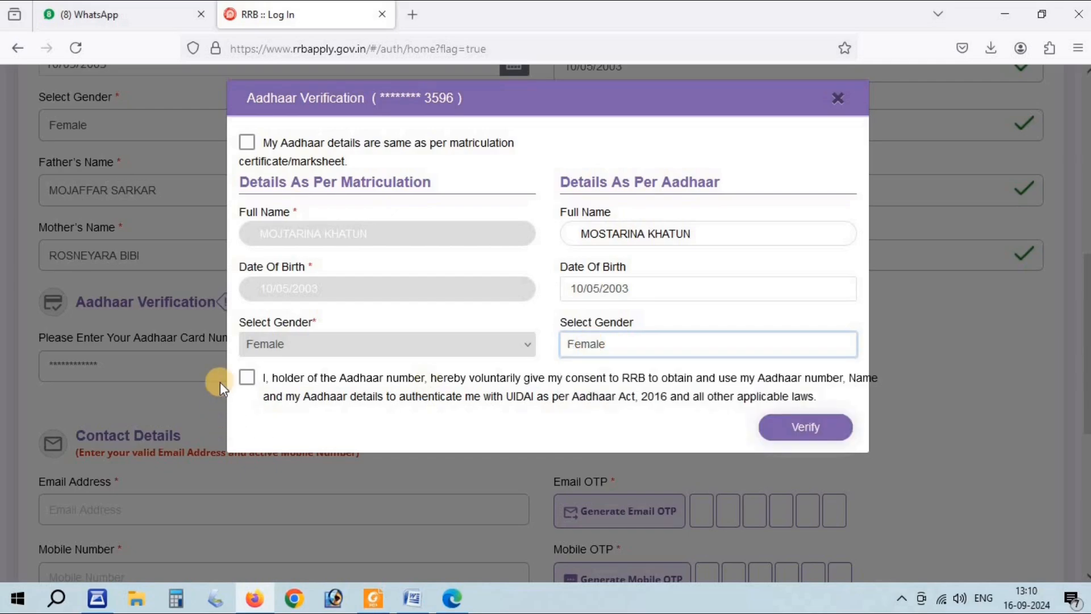
left_click(250, 377)
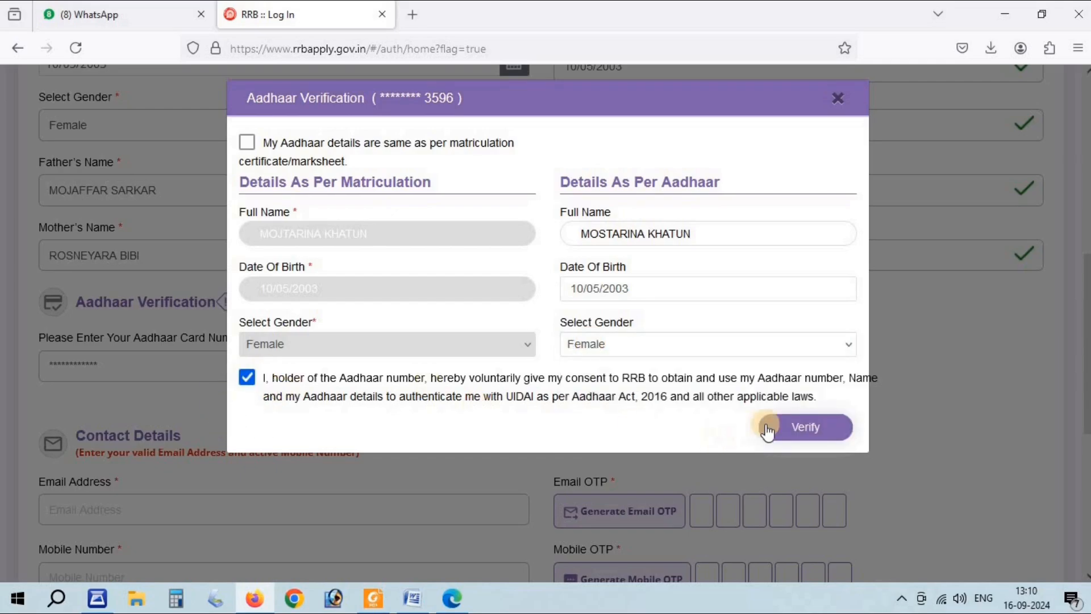
left_click(772, 427)
Enter the contact e-mail address and generate its e-mail OTP.
scroll(205, 375, "down", 2)
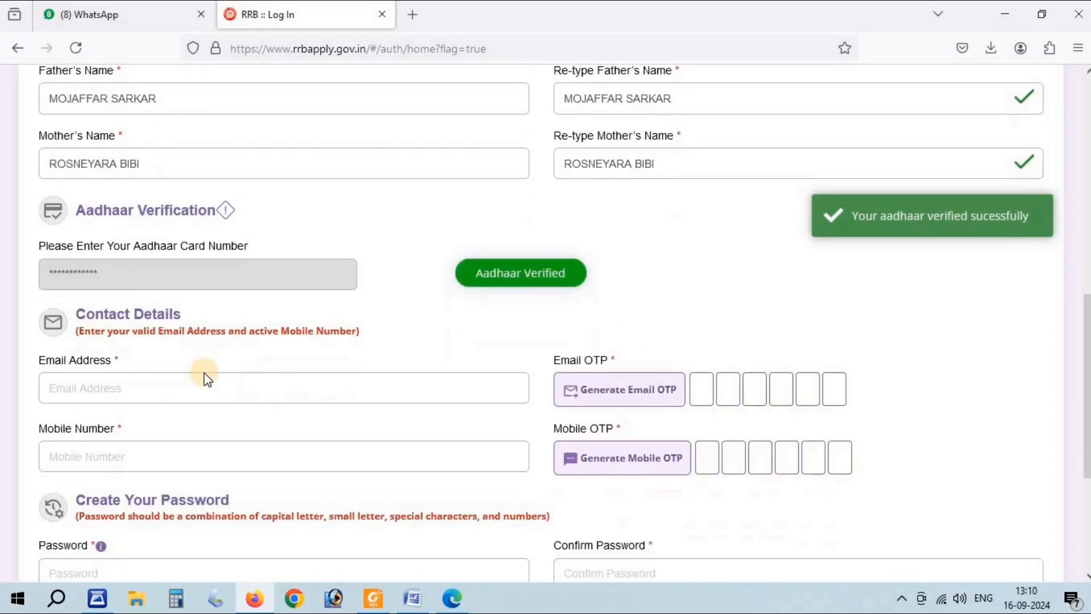
left_click(120, 374)
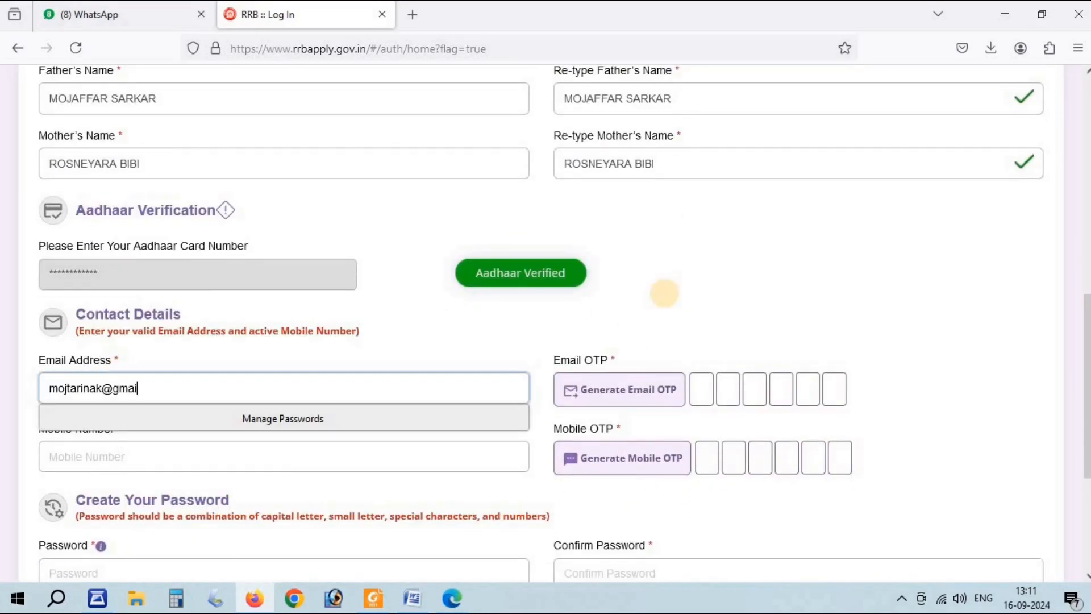
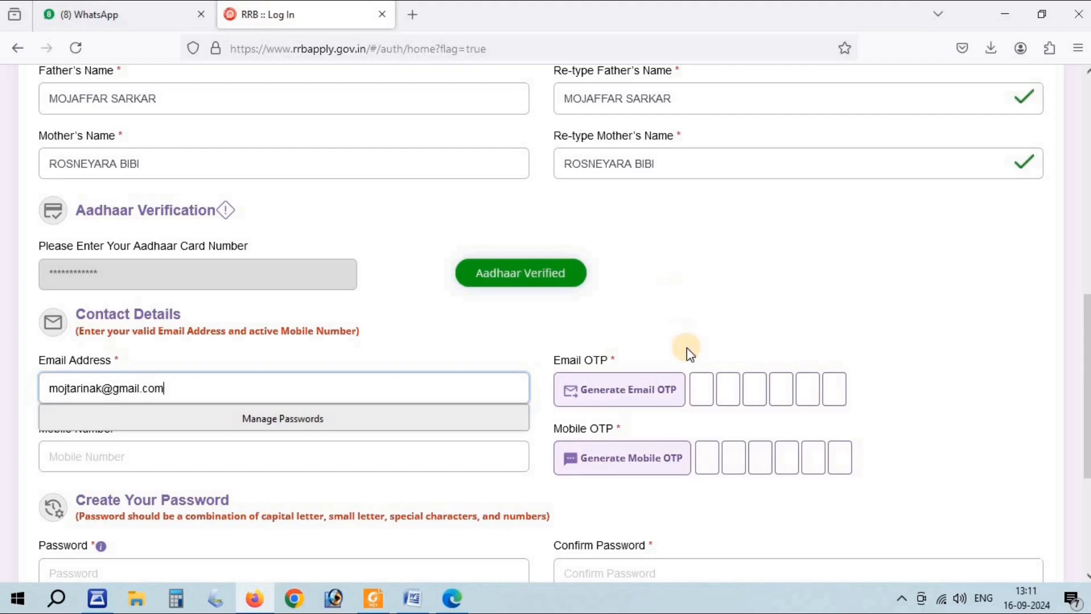
left_click(642, 387)
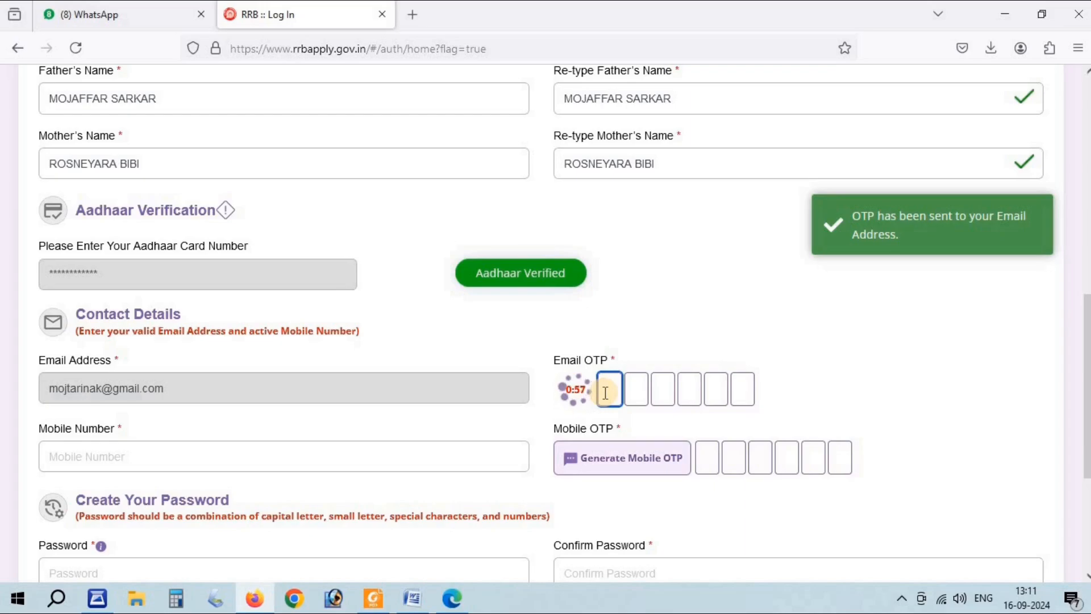
Enter the mobile number, generate its mobile OTP, and fill in the received codes.
left_click(160, 453)
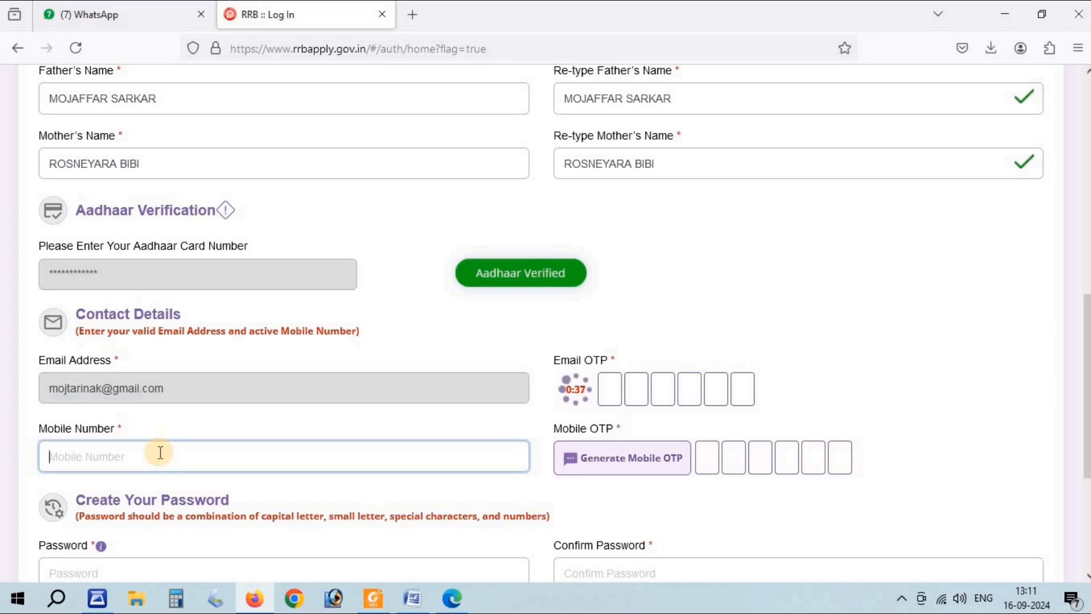
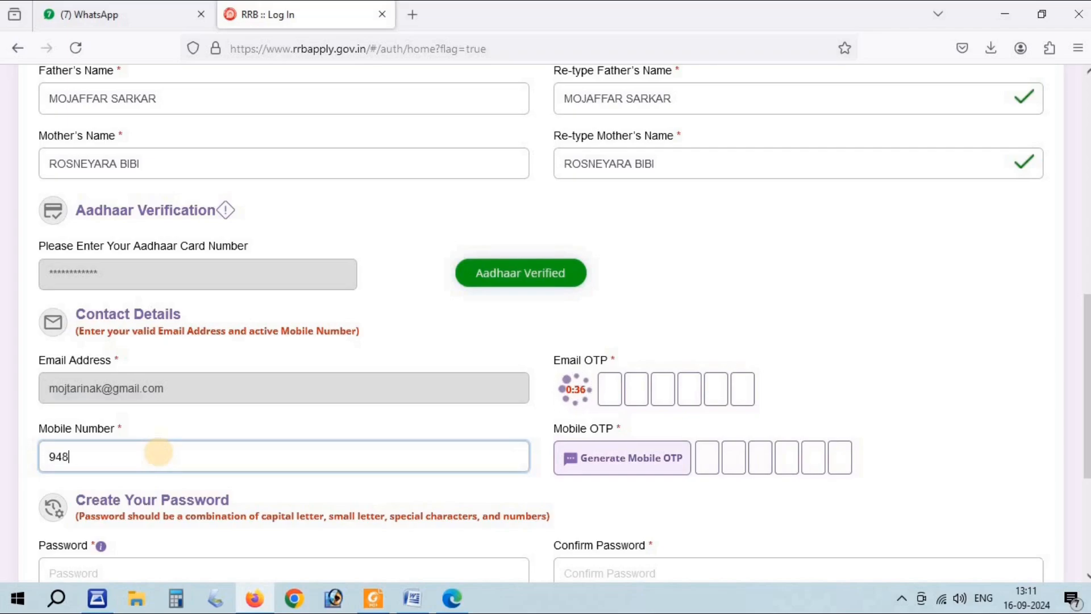
left_click(600, 470)
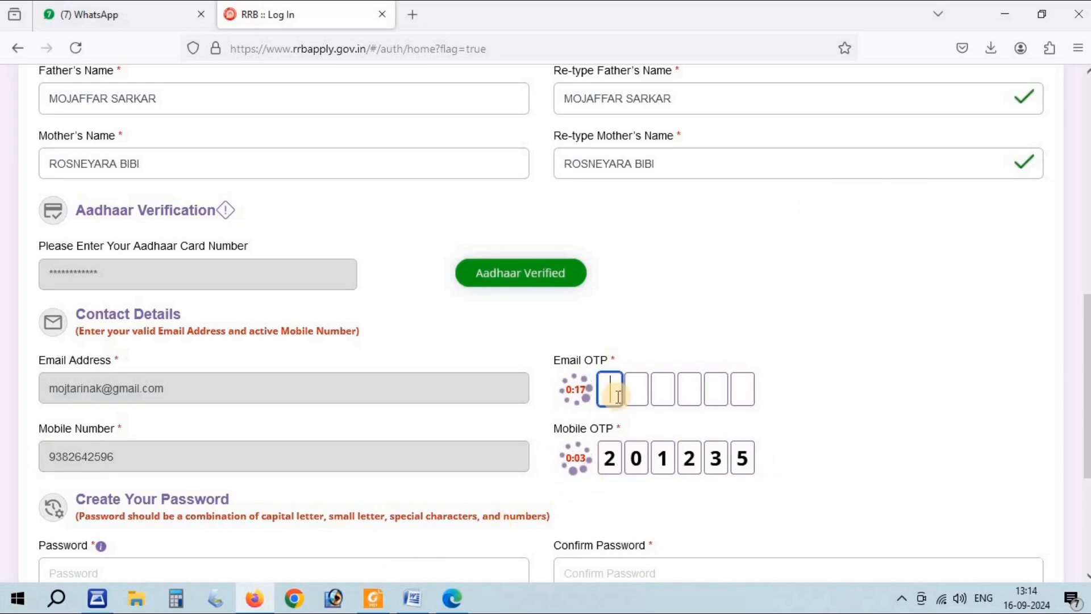
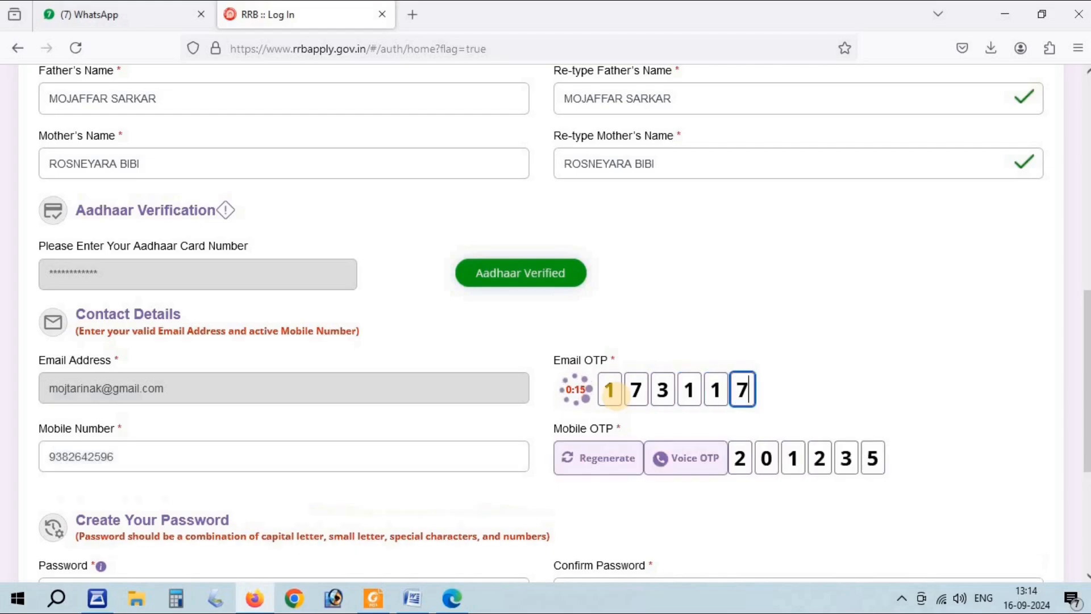
scroll(734, 420, "down", 2)
Enter the account password twice and the captcha, then request the Account Details preview.
scroll(734, 421, "down", 1)
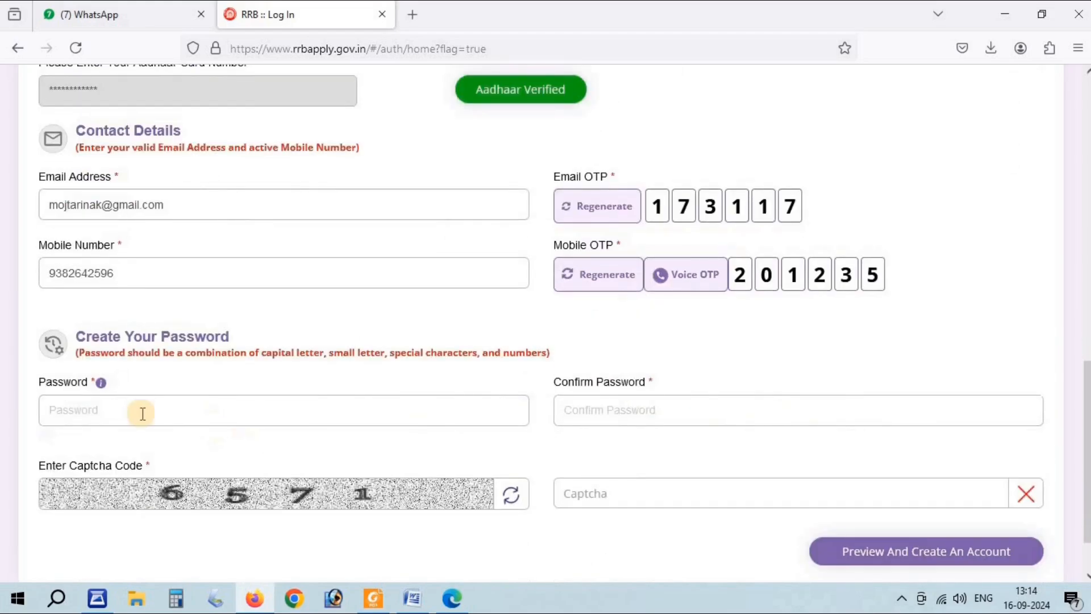
left_click(127, 409)
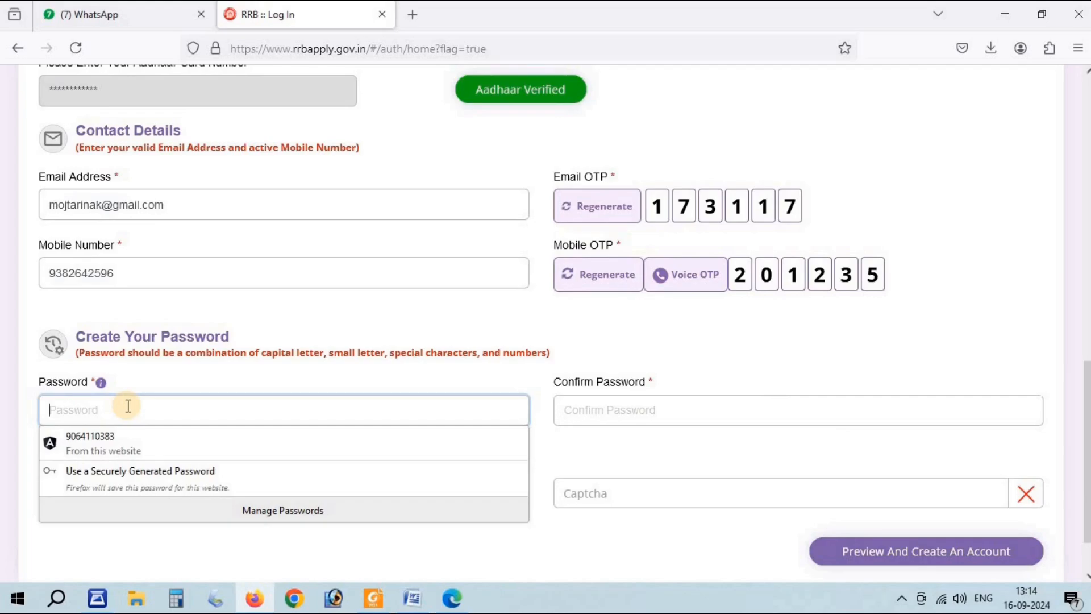
type("*****")
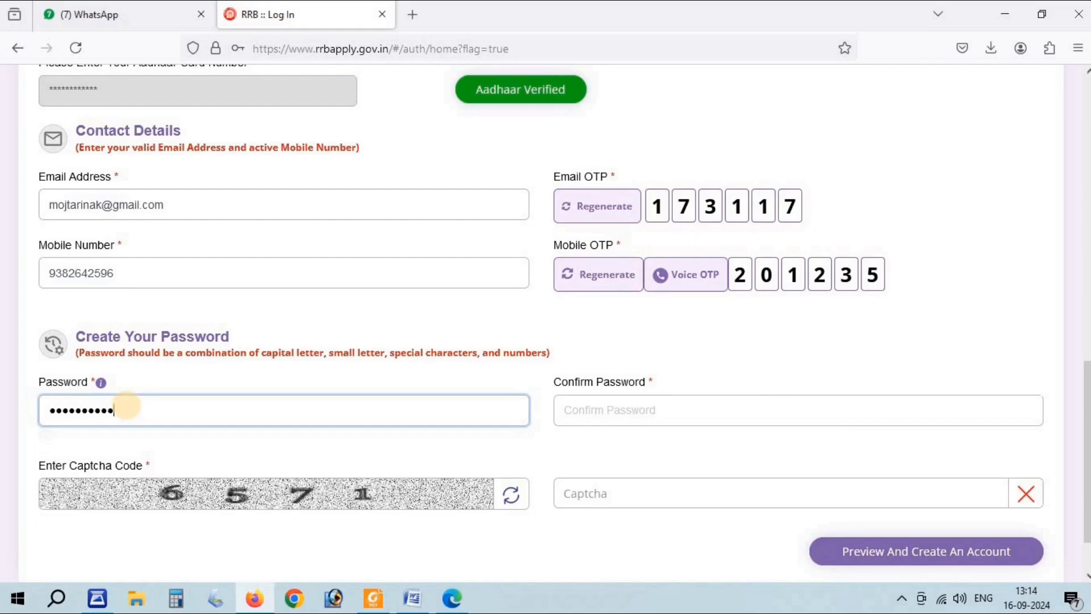
key("Tab")
type("***")
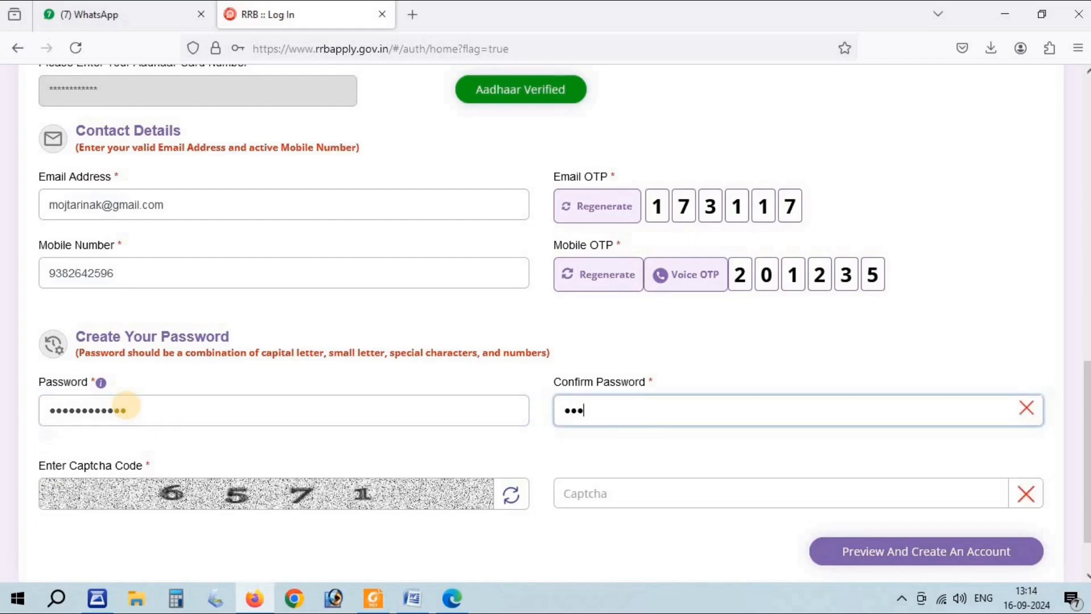
type("*********")
left_click(642, 495)
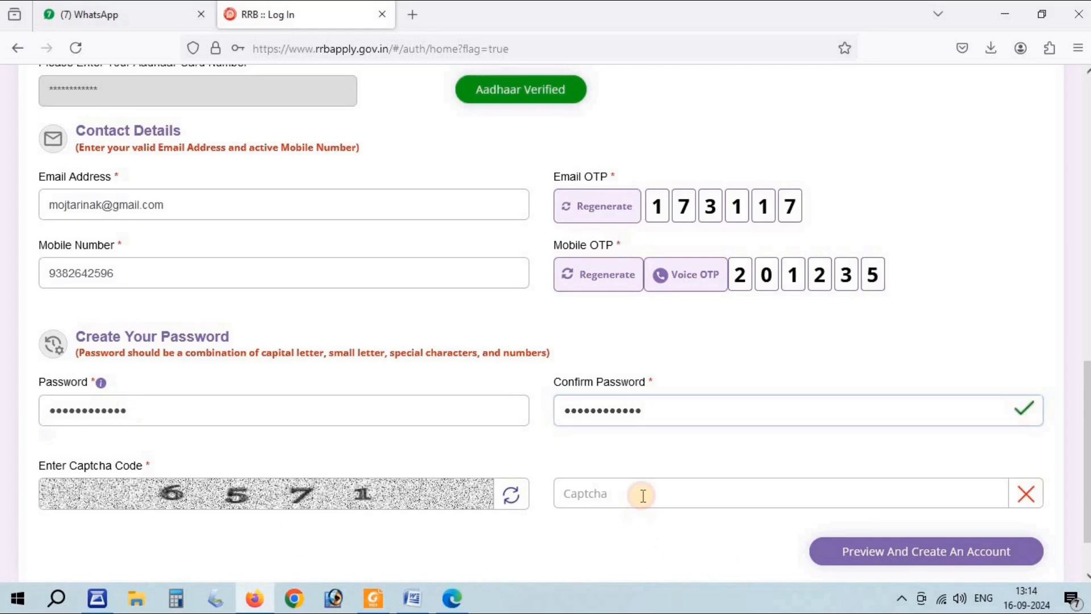
type("6571")
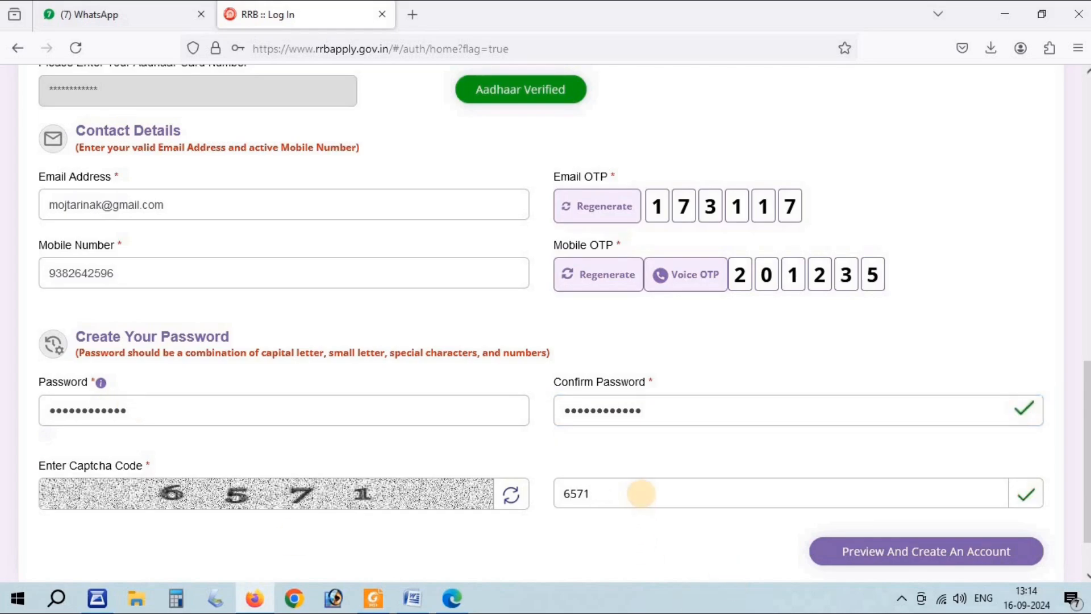
left_click(938, 565)
left_click(888, 564)
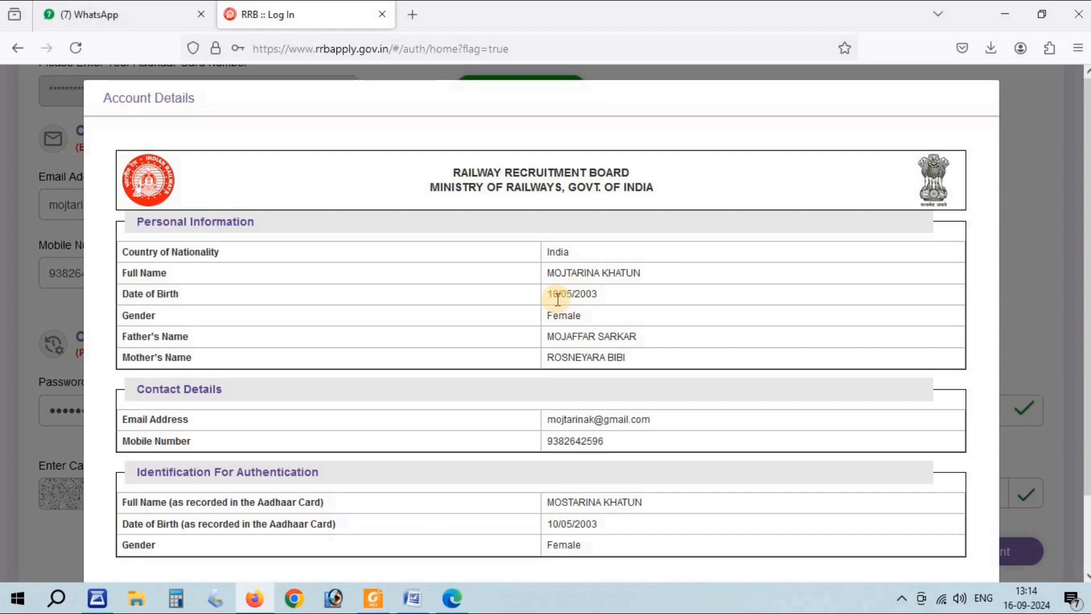
Tick 'I have re-checked' on the preview, then create the account and proceed.
scroll(655, 284, "down", 2)
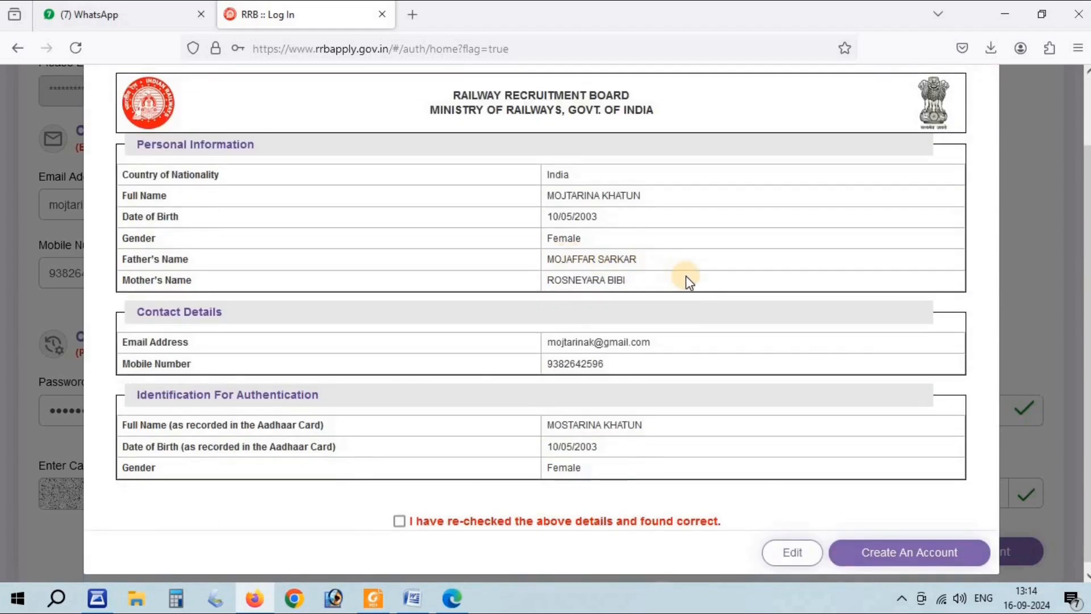
scroll(742, 307, "down", 1)
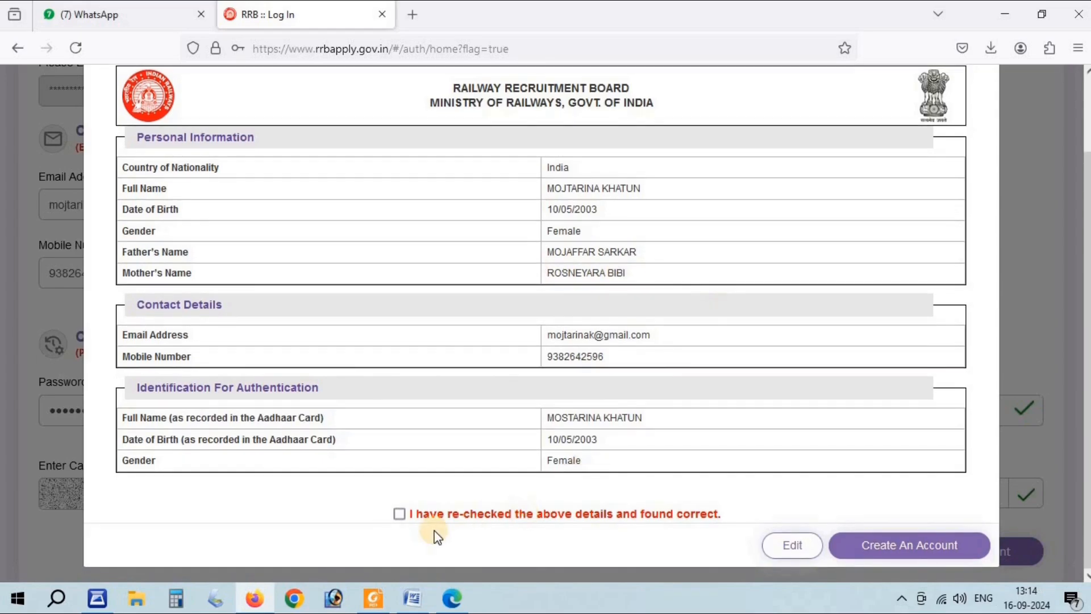
left_click(399, 513)
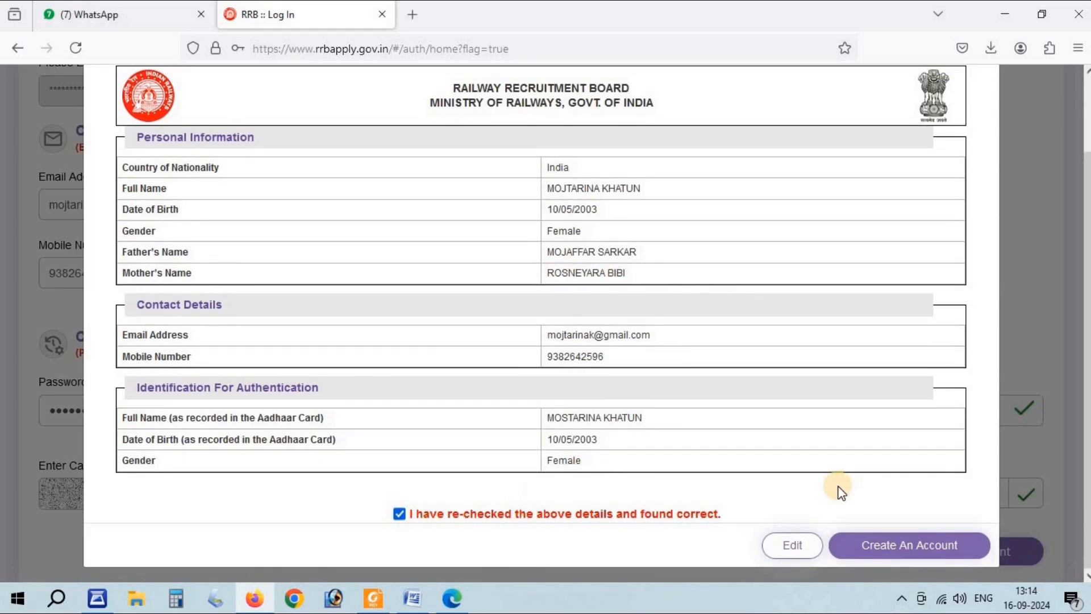
left_click(909, 544)
left_click(537, 413)
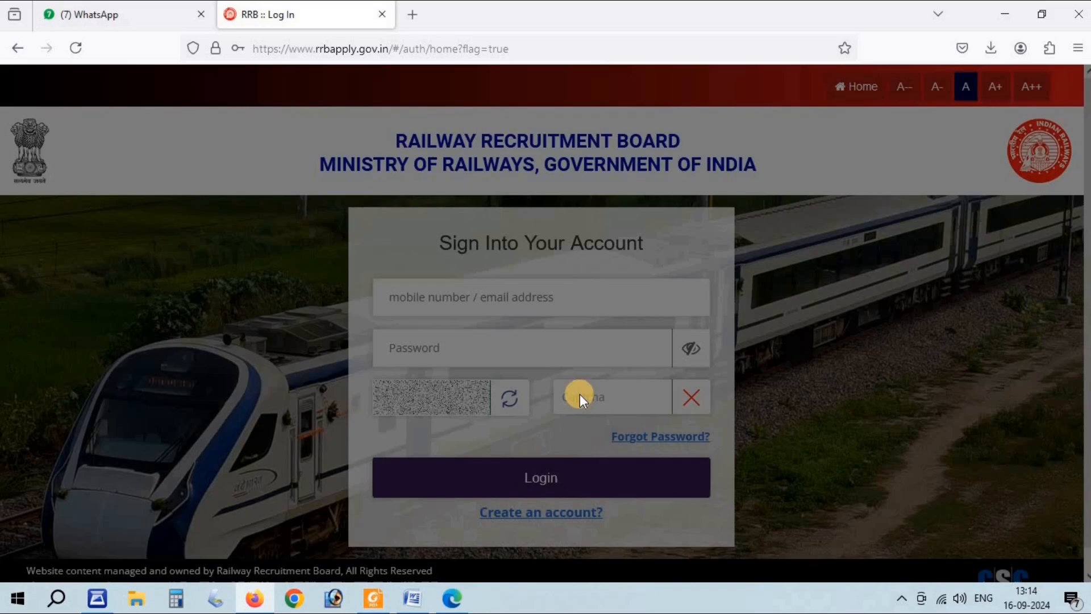
Replace the autofilled login ID with the registered mobile number, enter password and captcha, and log in.
double_click(472, 300)
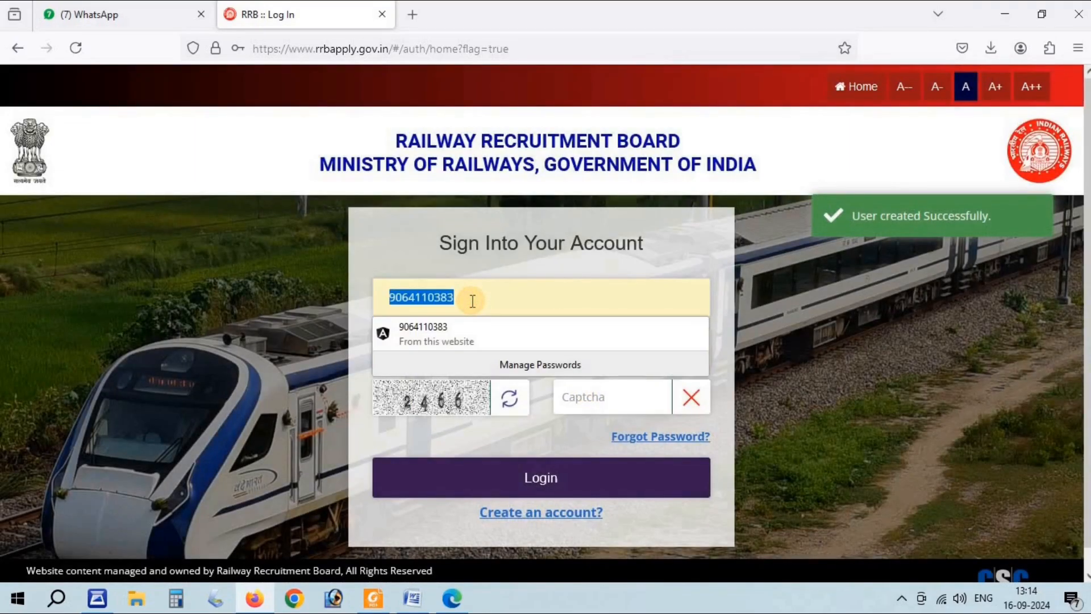
key("BackSpace")
key("Tab")
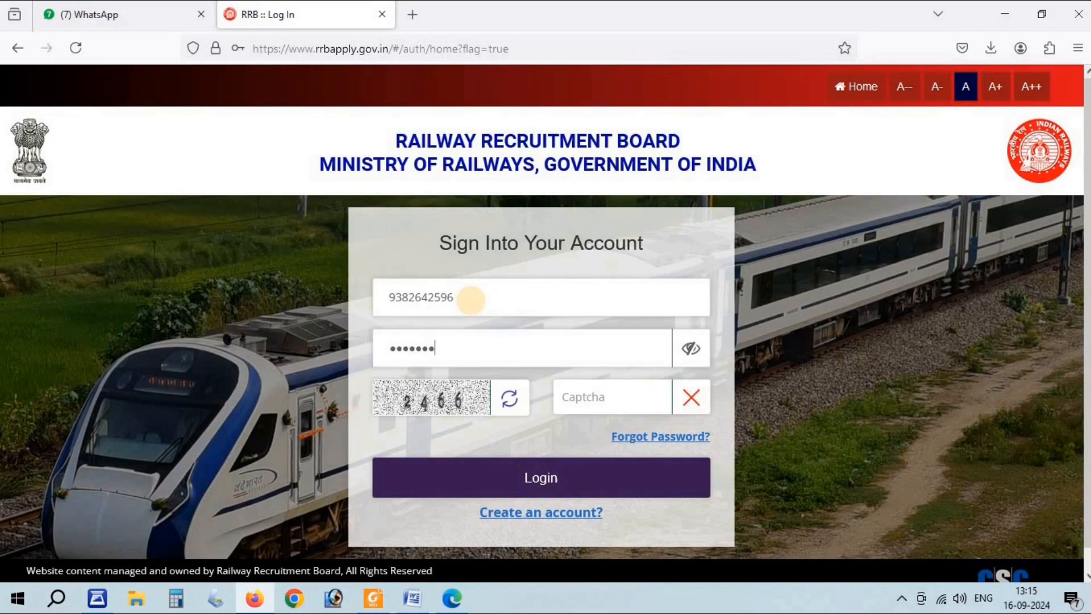
type("••••")
key("Tab")
type("2466")
left_click(493, 474)
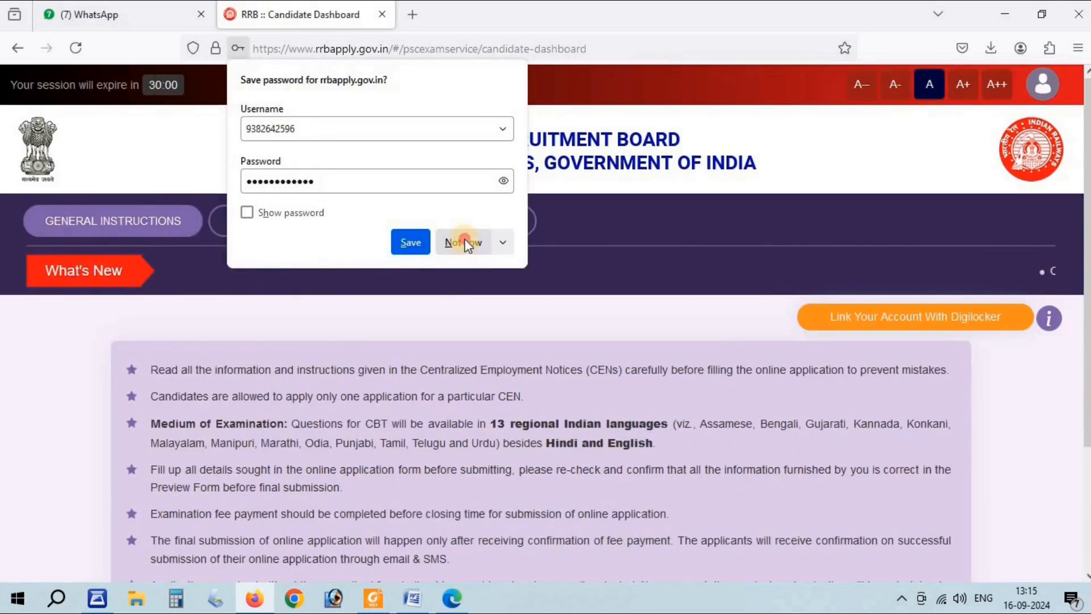
From Online Application, choose RRB Malda on the CEN 05/2024 NTPC Graduate card and continue.
left_click(463, 242)
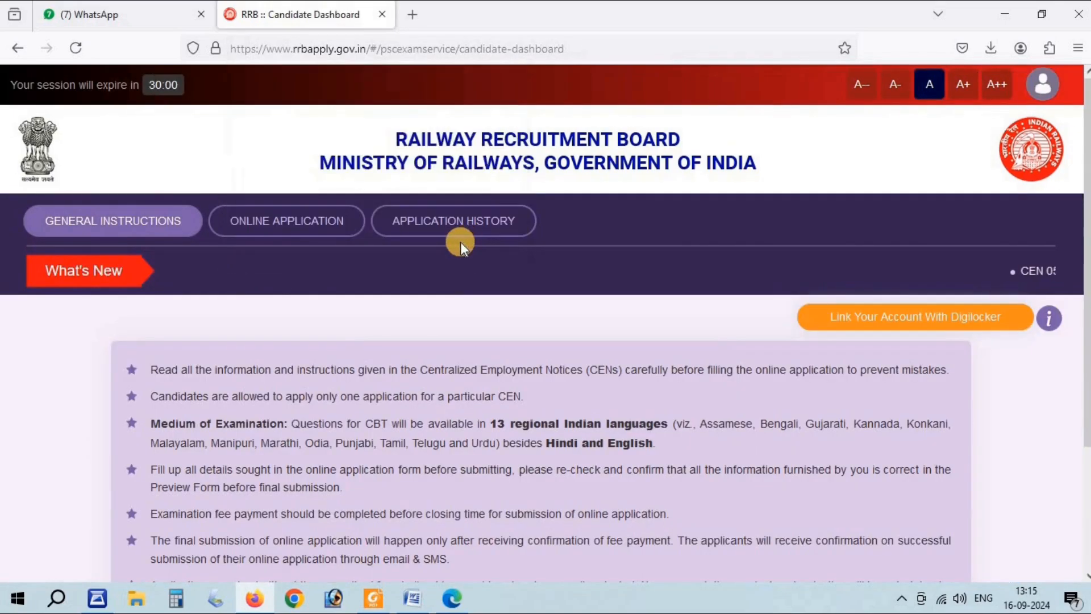
scroll(459, 233, "down", 3)
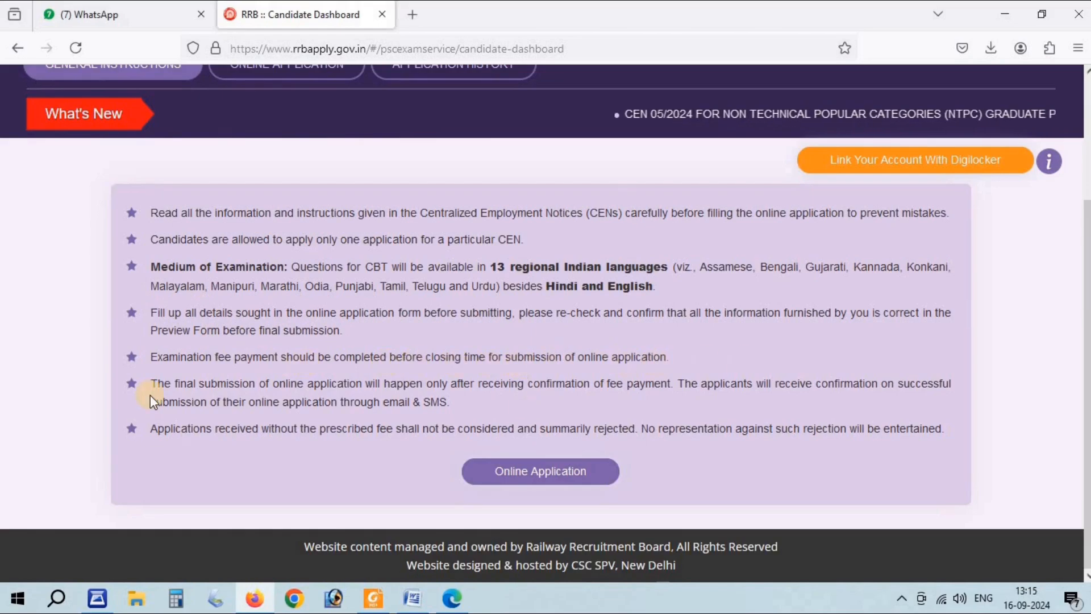
left_click(543, 477)
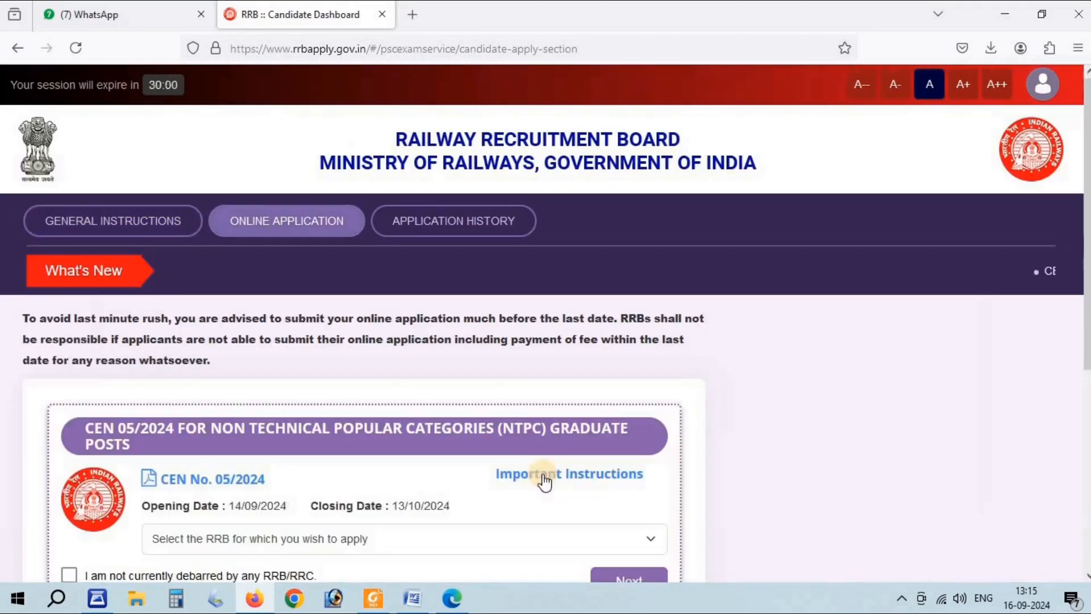
scroll(355, 402, "down", 2)
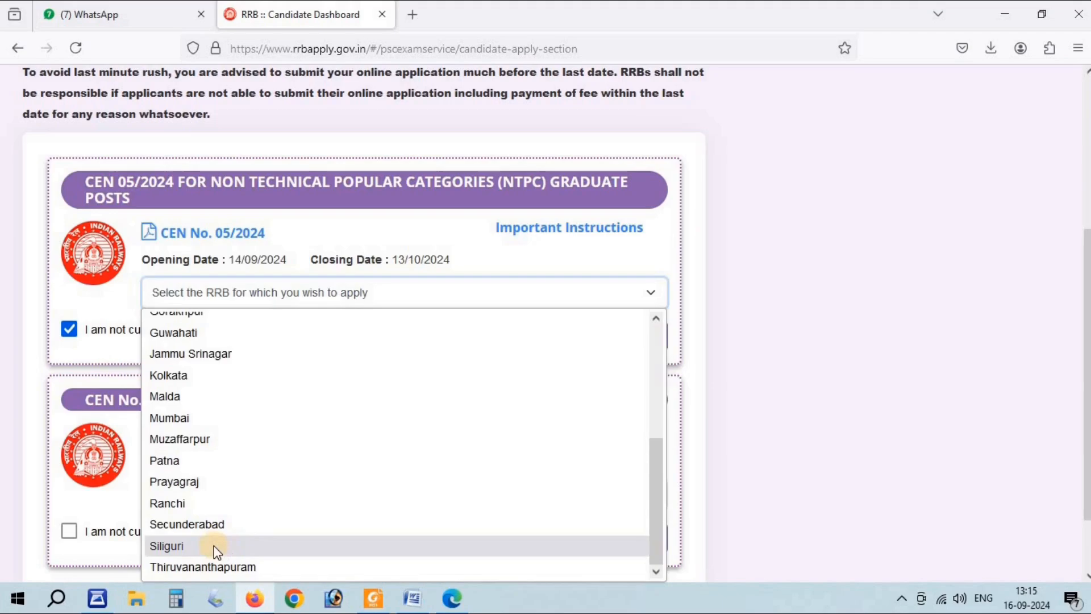
scroll(221, 526, "up", 4)
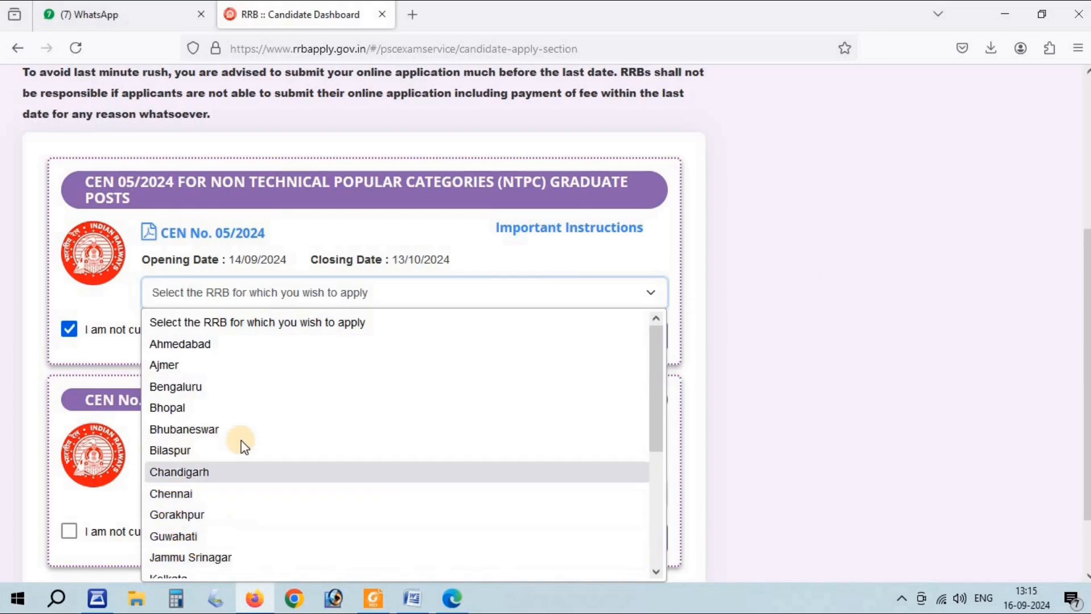
left_click_drag(657, 425, 599, 479)
left_click(205, 511)
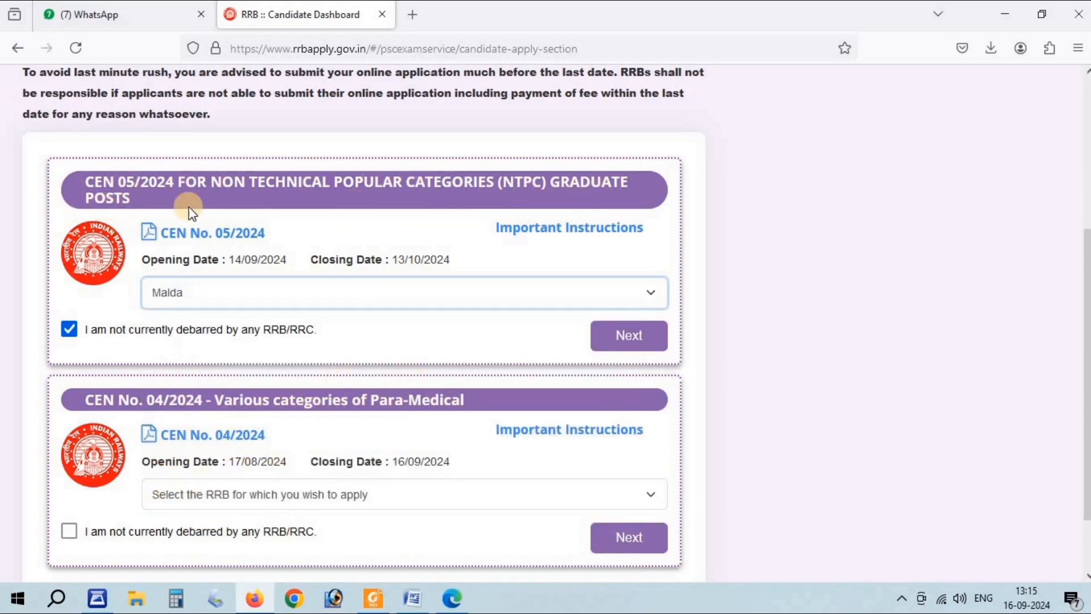
left_click(644, 339)
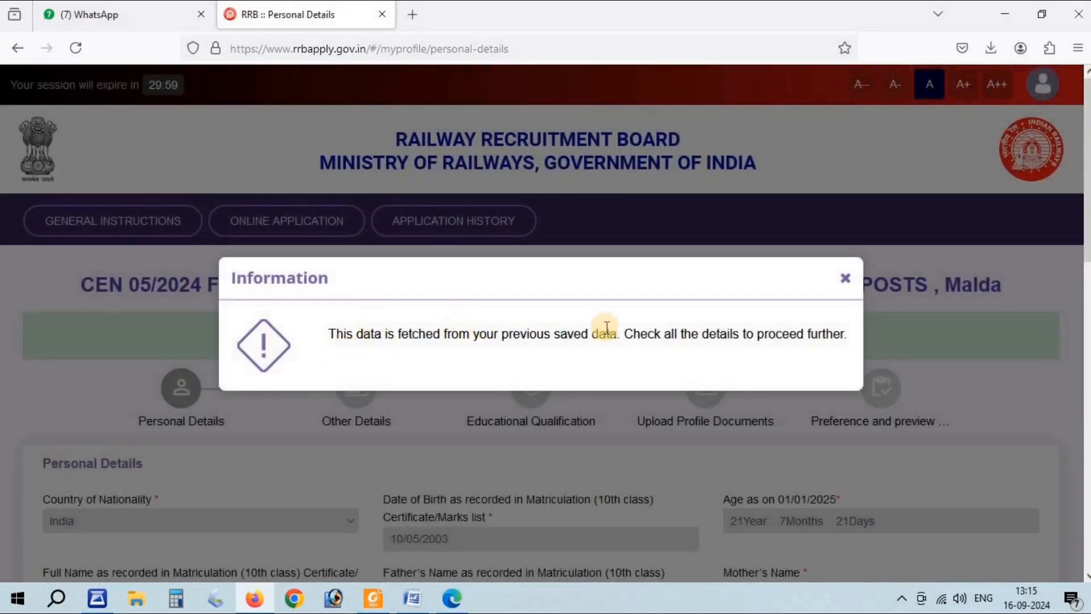
Set marital status Unmarried, religion Muslim, and fee exemption No.
left_click(845, 279)
scroll(165, 394, "down", 3)
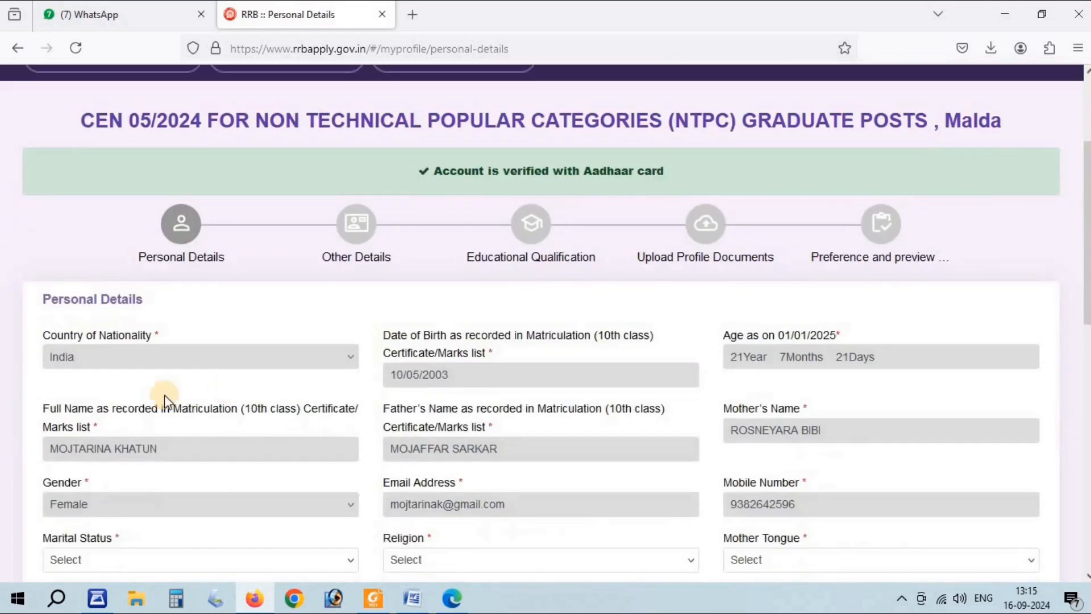
scroll(514, 386, "down", 3)
left_click(57, 396)
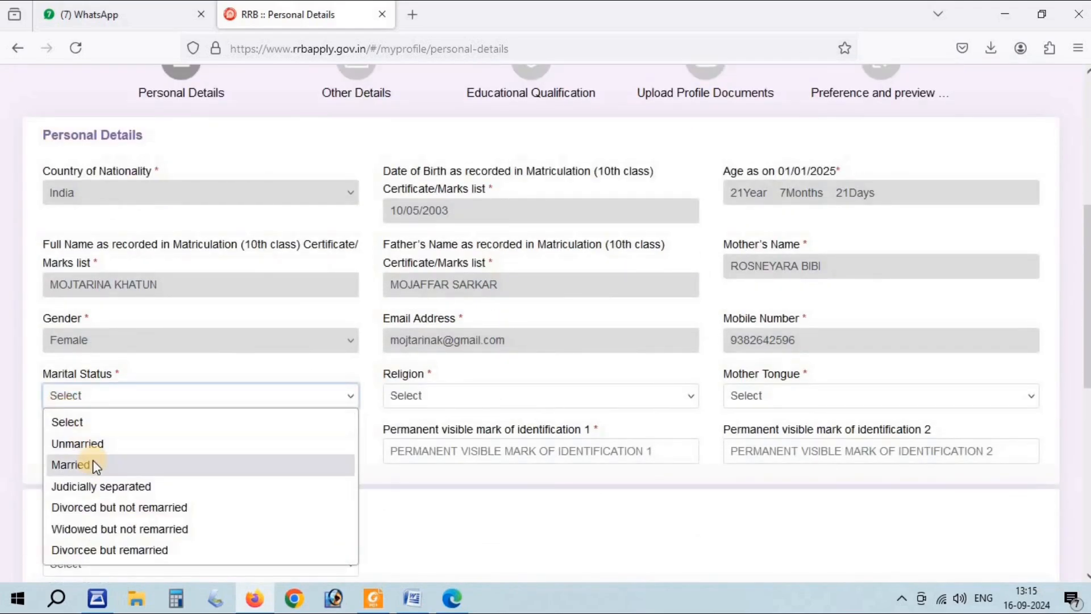
left_click(77, 443)
left_click(443, 398)
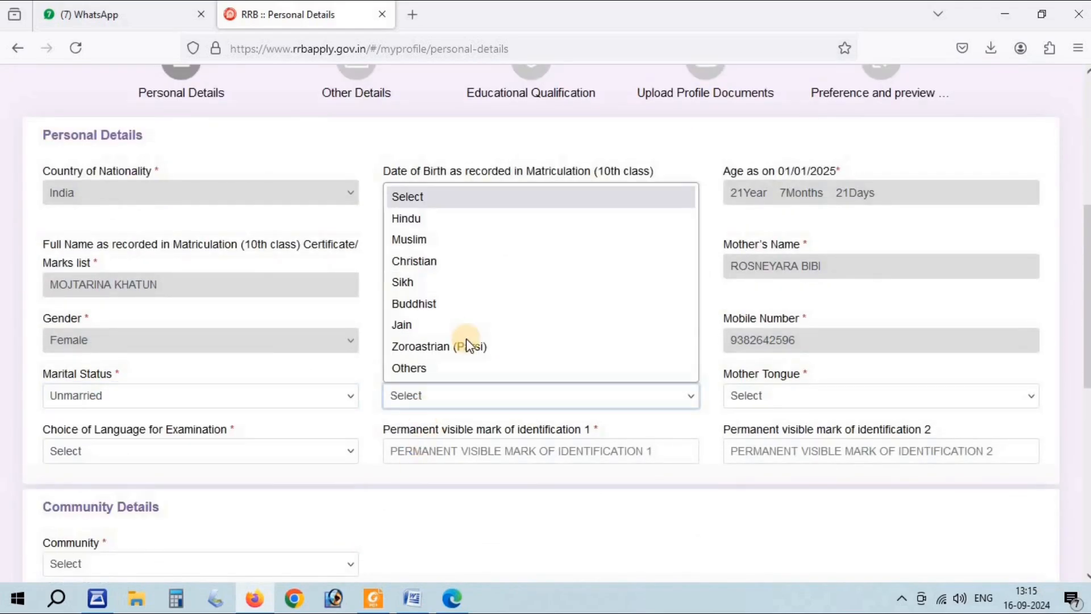
left_click(419, 239)
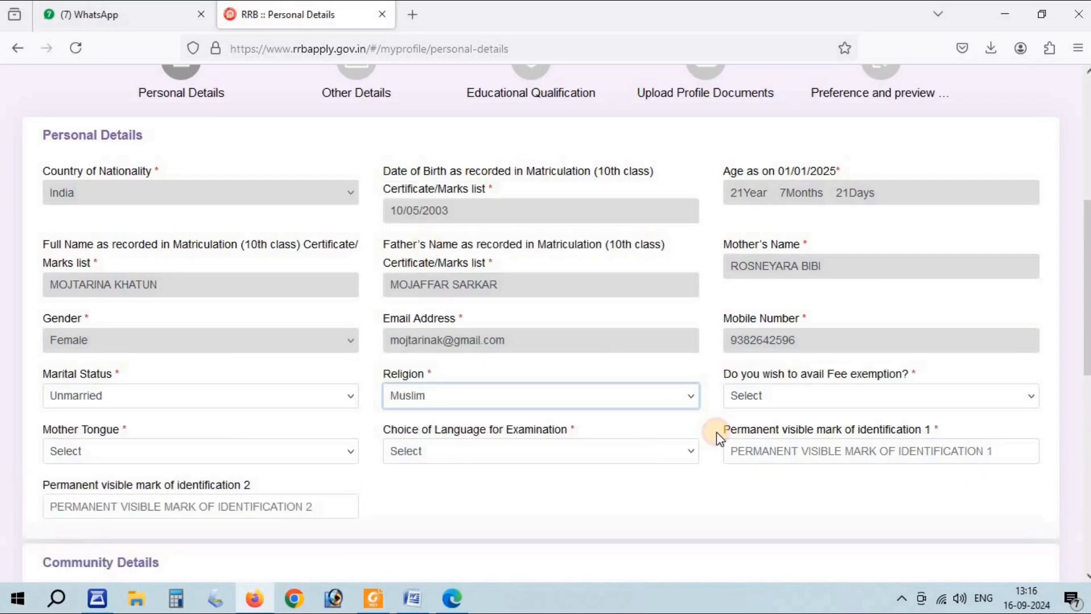
left_click(756, 398)
left_click(742, 444)
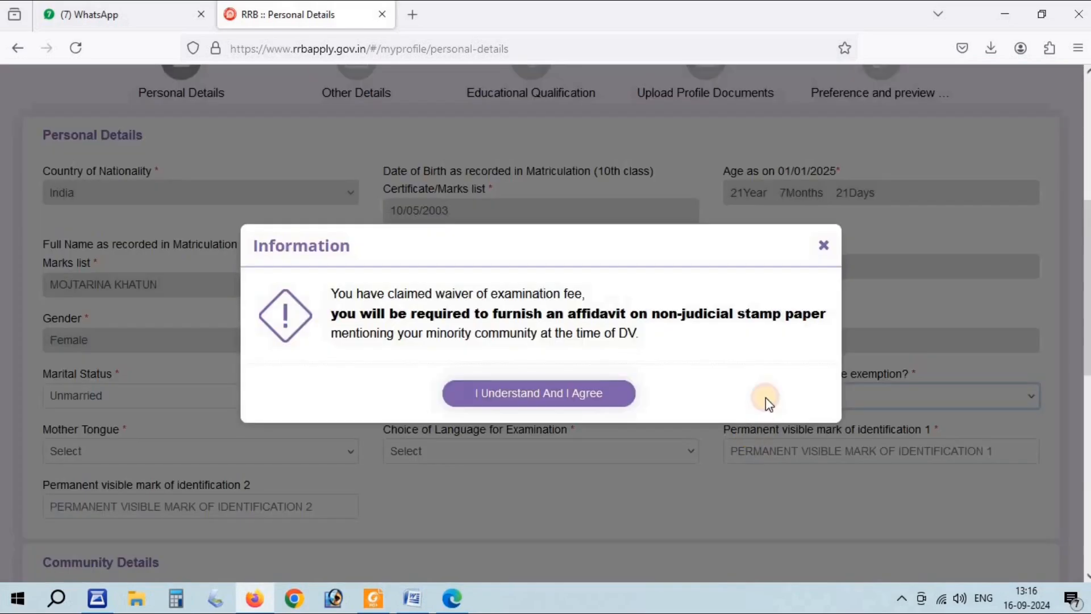
left_click(823, 246)
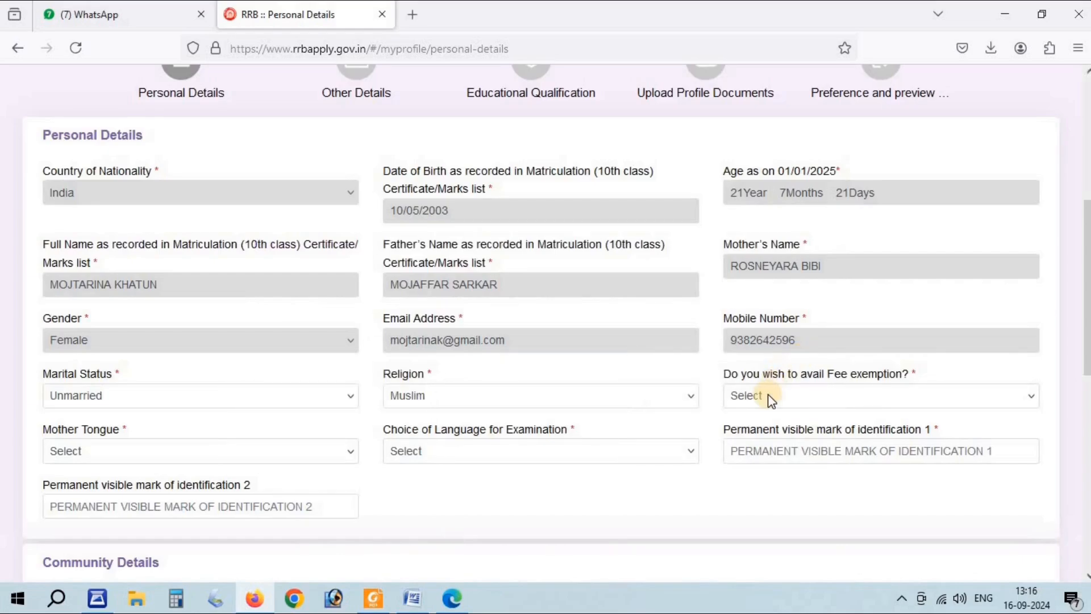
left_click(768, 395)
left_click(748, 470)
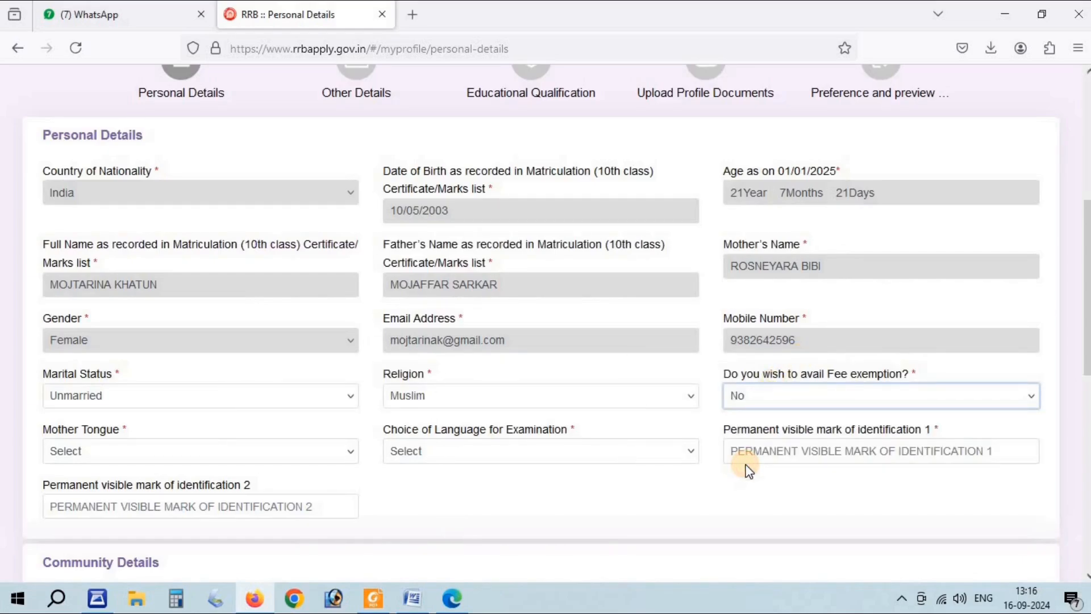
Choose Bengali as mother tongue and exam language; enter identification marks 'MOLE ON' and 'NA'.
scroll(214, 360, "down", 2)
left_click(195, 369)
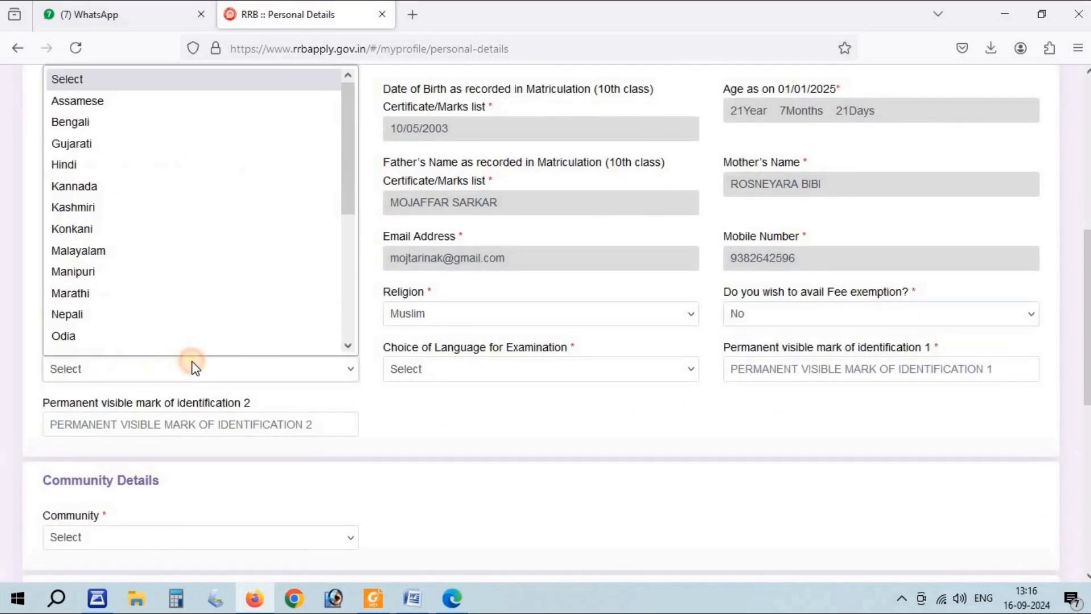
left_click(73, 120)
left_click(455, 372)
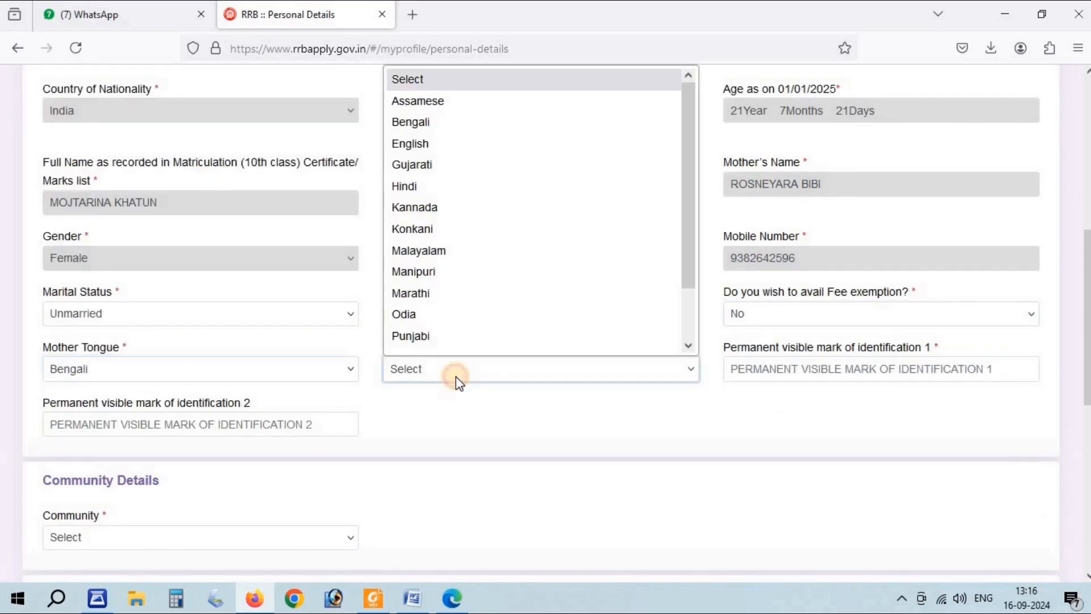
left_click(419, 122)
scroll(758, 356, "down", 2)
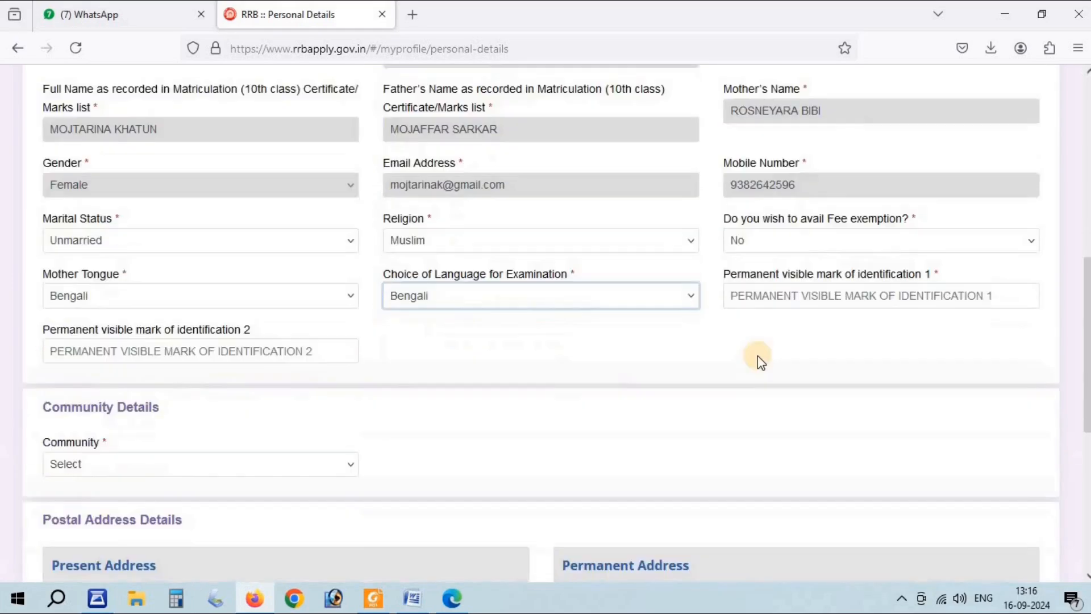
left_click(789, 295)
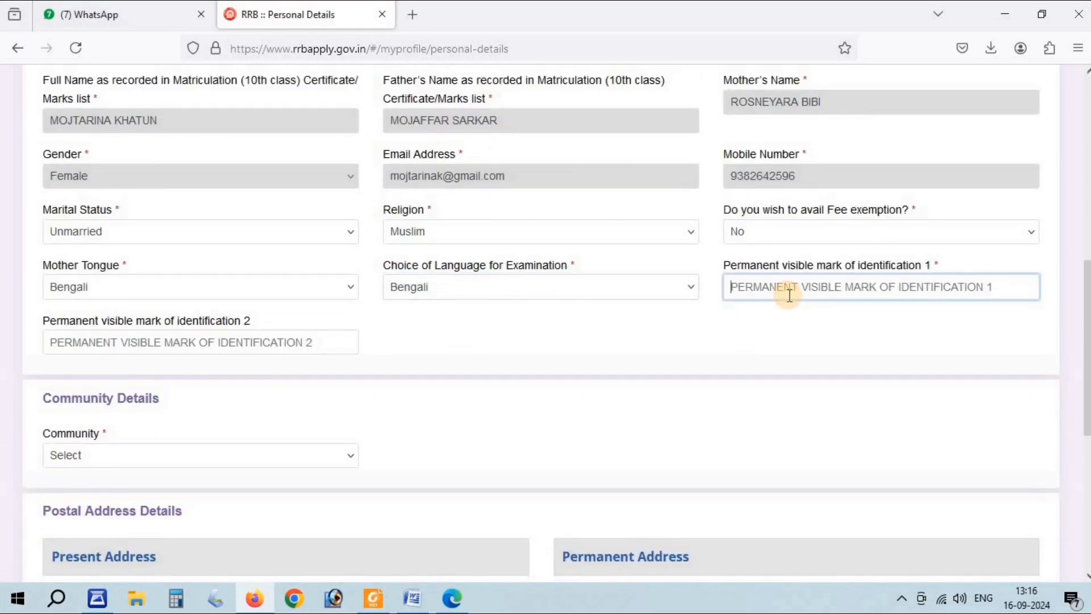
type("MOLE ON FACE")
key("Tab")
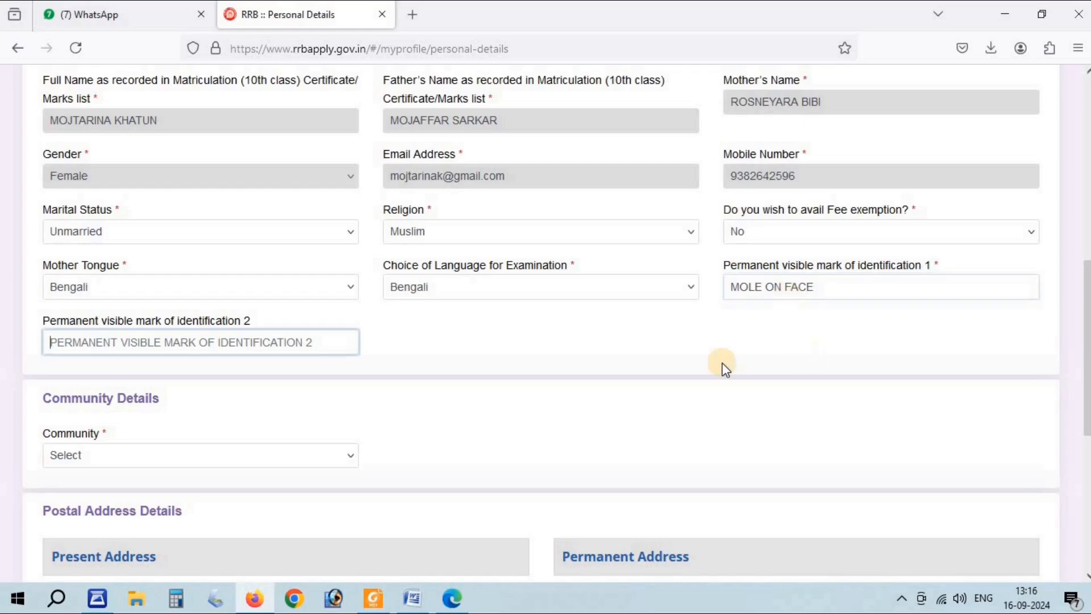
type("NA")
key("Tab")
scroll(121, 395, "down", 2)
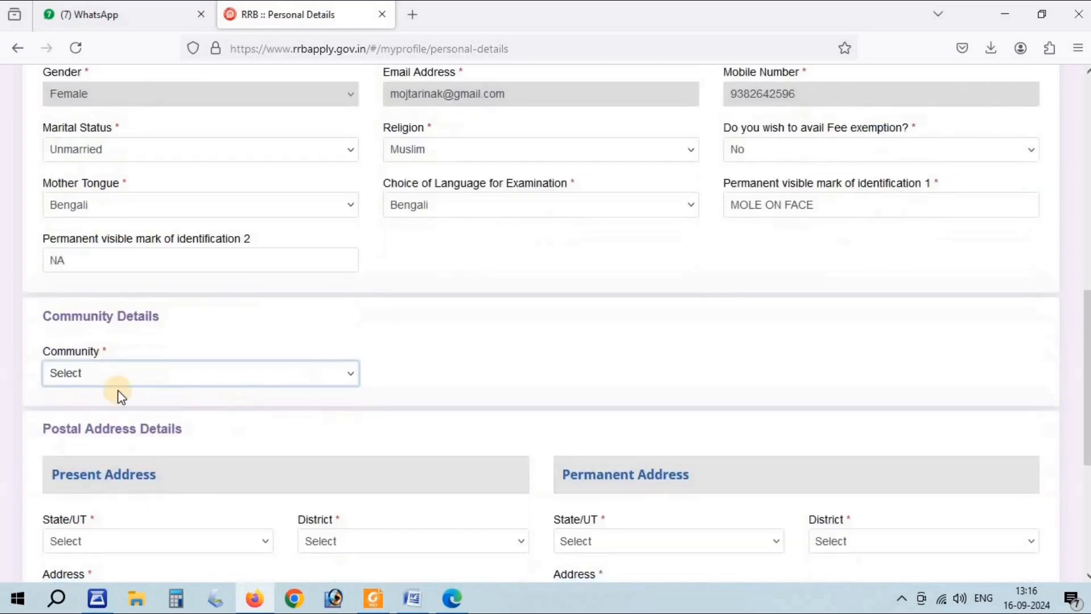
Set the community to UR (Unreserved).
left_click(114, 370)
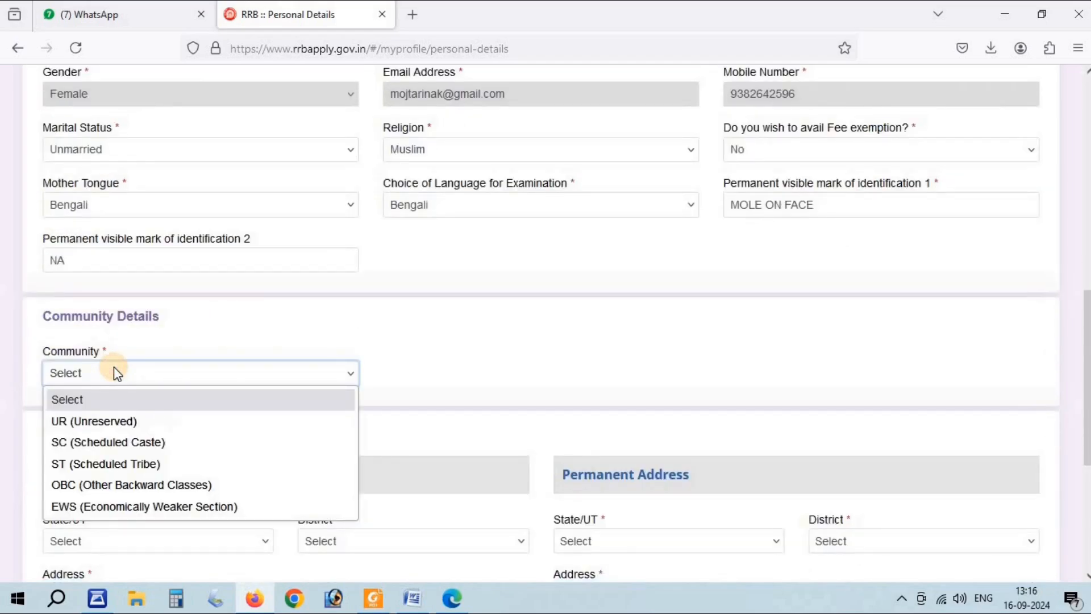
left_click(102, 421)
left_click(445, 320)
Set the present address state to WEST BENGAL and district to Dakshin Dinajpur.
scroll(398, 326, "down", 1)
left_click(83, 454)
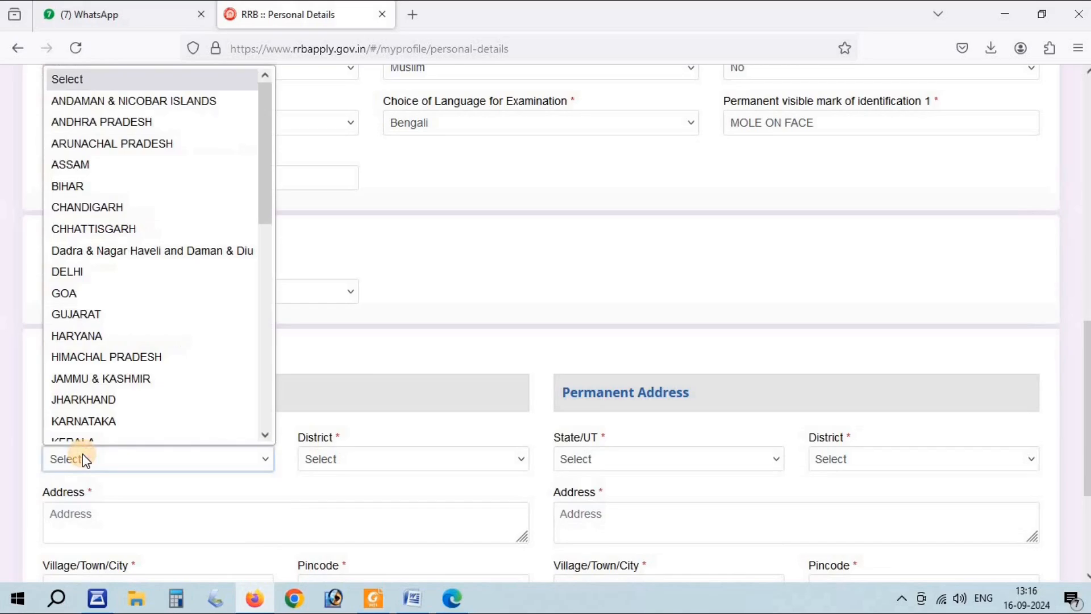
key("w")
left_click(300, 458)
left_click(374, 453)
key("d")
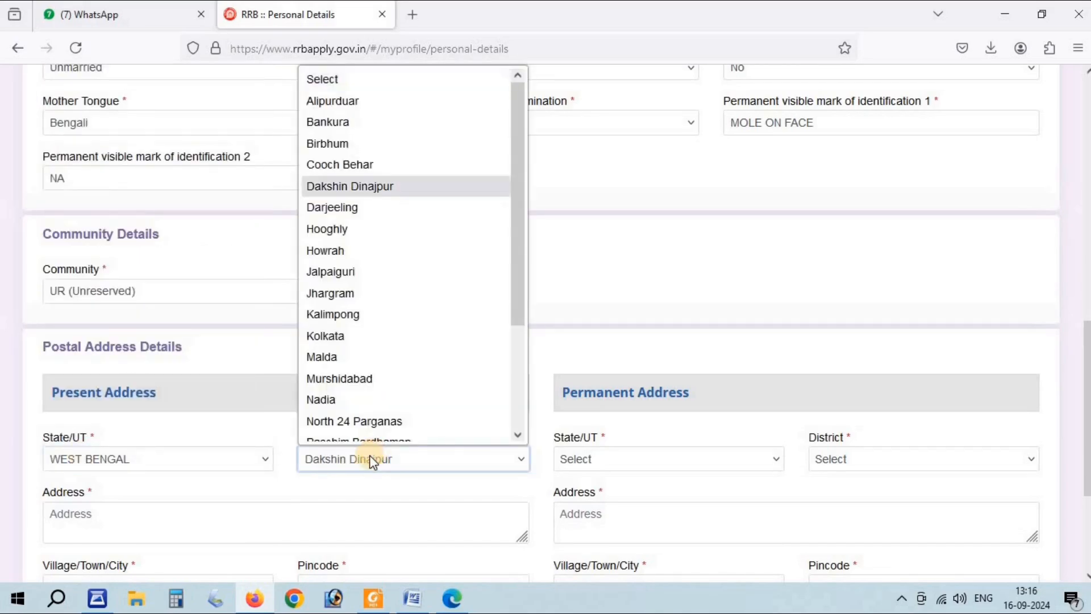
left_click(633, 448)
Enter the present street address and village/town name, fixing a mistyped letter.
scroll(635, 453, "down", 2)
left_click(100, 364)
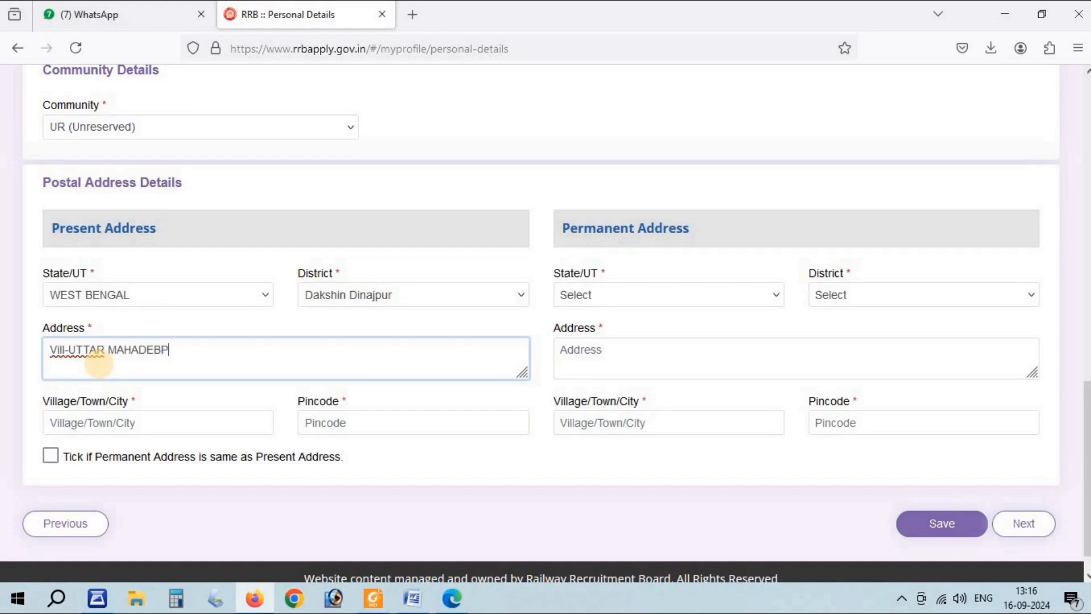
left_click(82, 427)
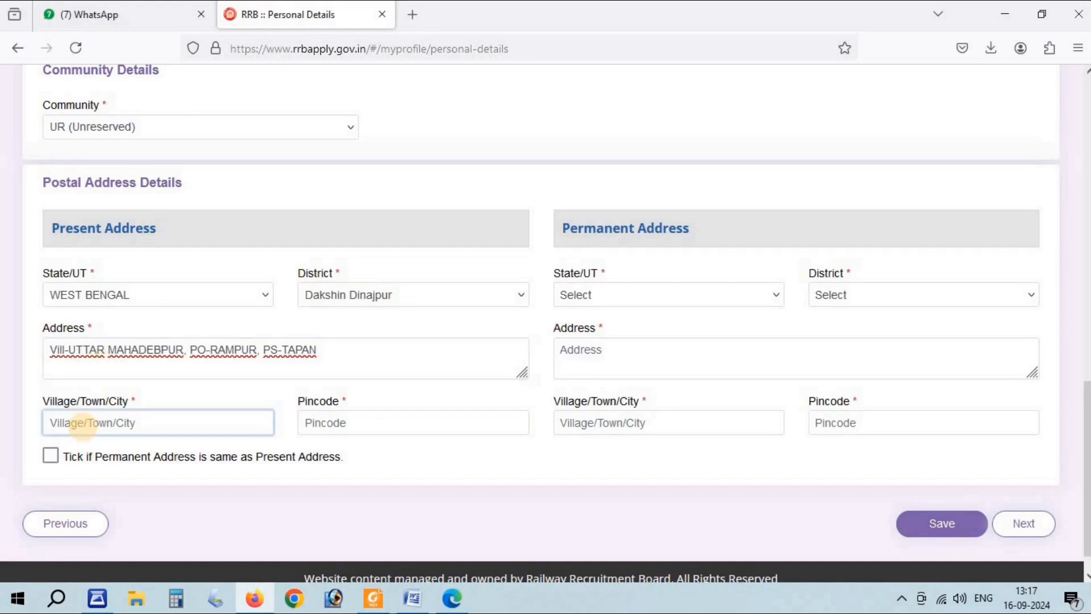
type("U")
key("BackSpace")
type("UTTAR MAHADEB")
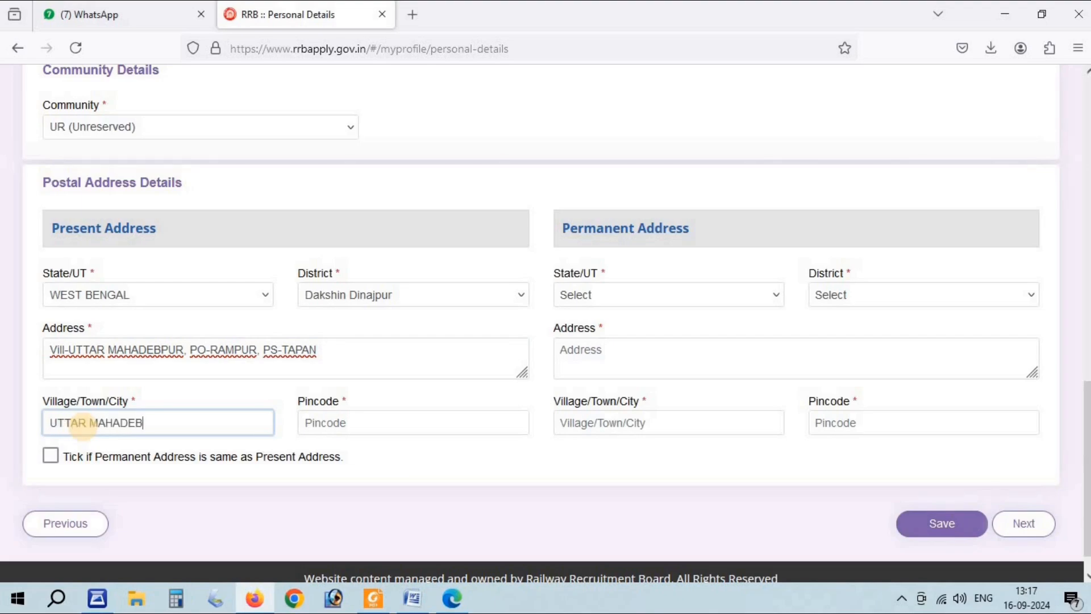
type("PUR")
key("Tab")
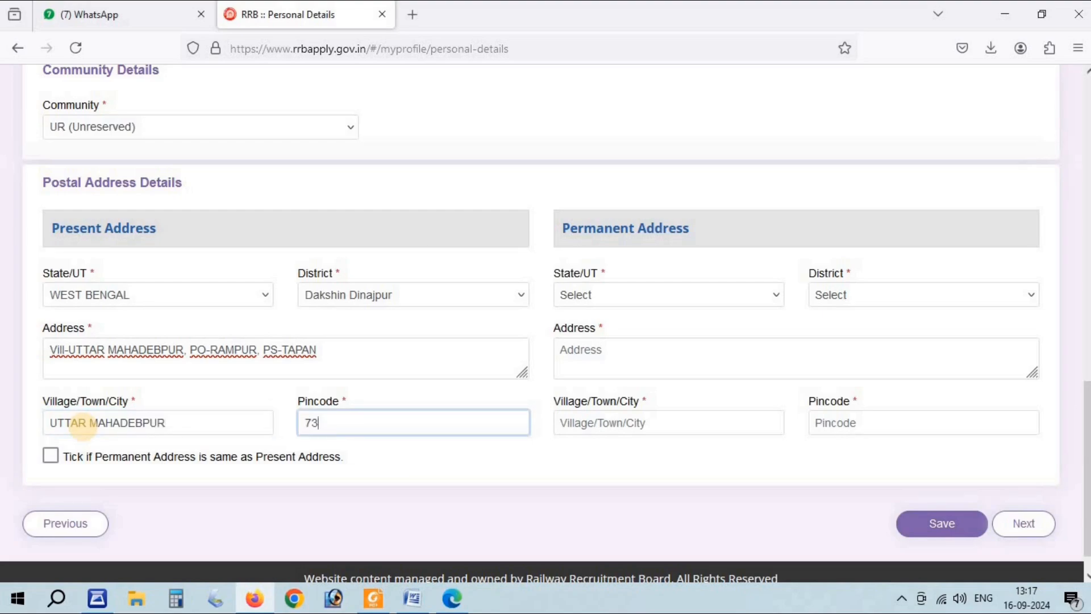
Make the permanent address the same as the present one and save the personal details.
left_click(50, 455)
left_click(958, 509)
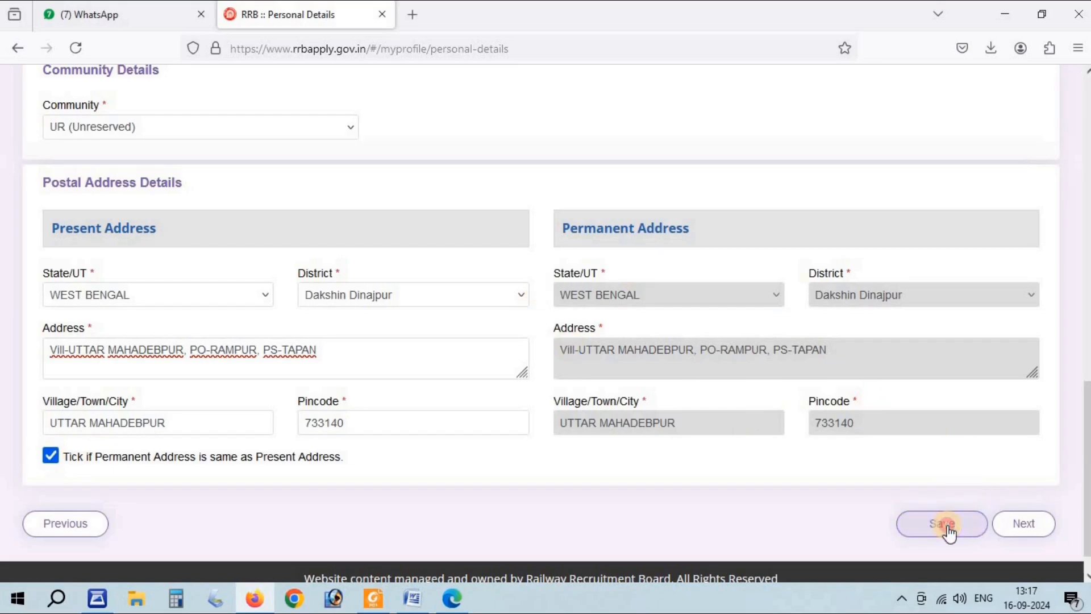
left_click(1026, 525)
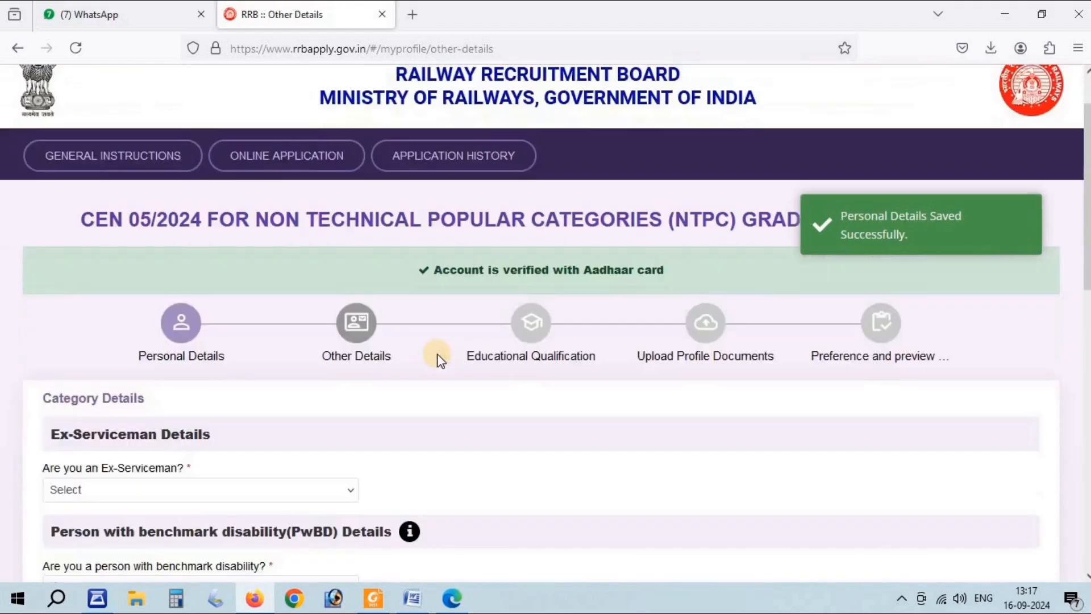
Answer No to the ex-serviceman, benchmark disability and scribe questions.
scroll(437, 354, "down", 3)
left_click(92, 306)
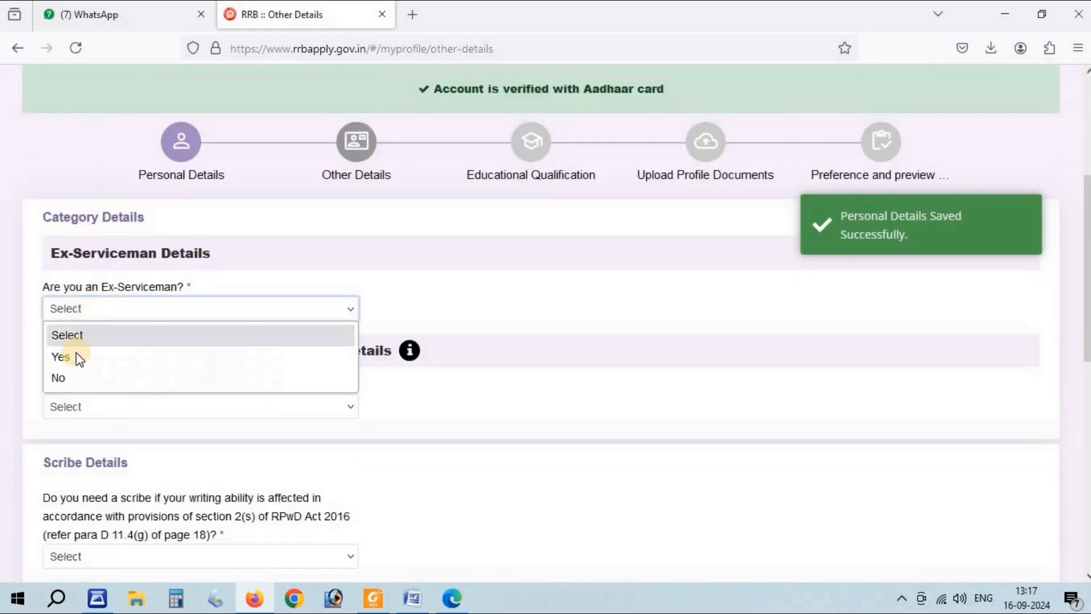
left_click(71, 378)
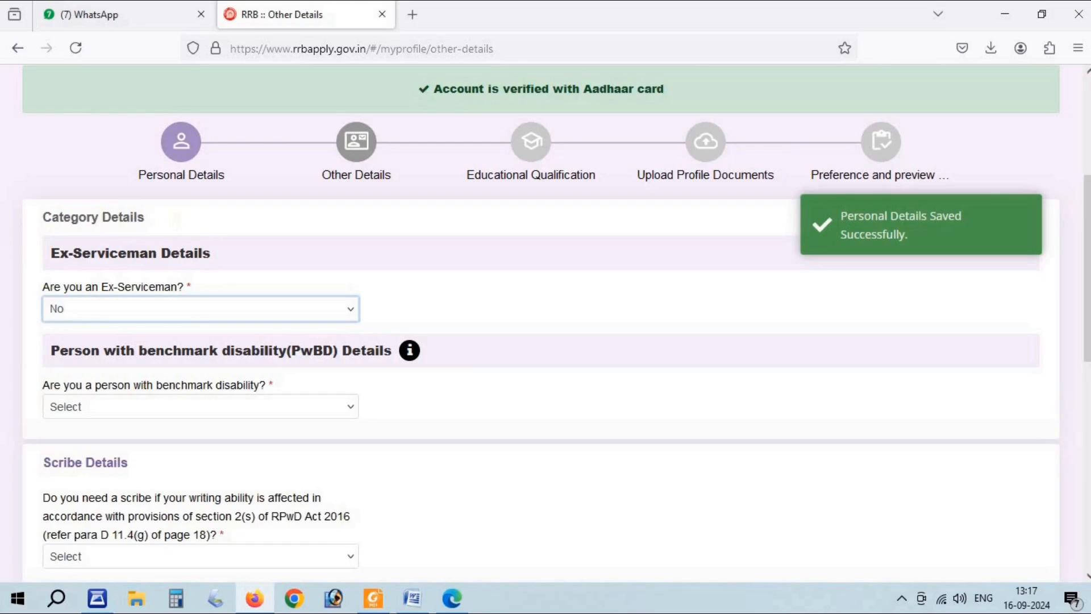
scroll(176, 339, "down", 3)
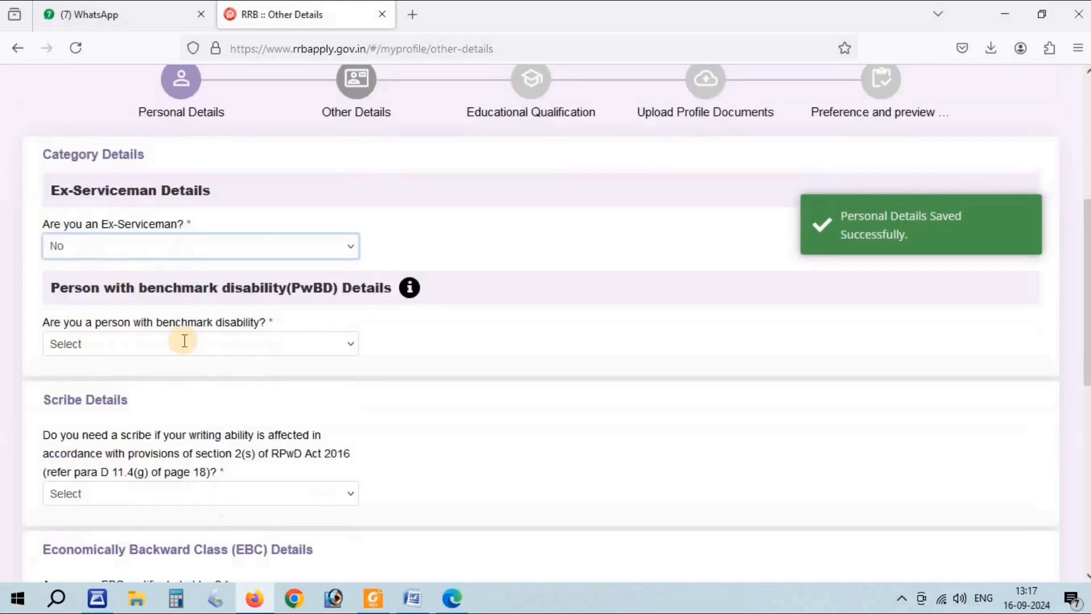
left_click(88, 243)
left_click(63, 311)
scroll(360, 290, "down", 2)
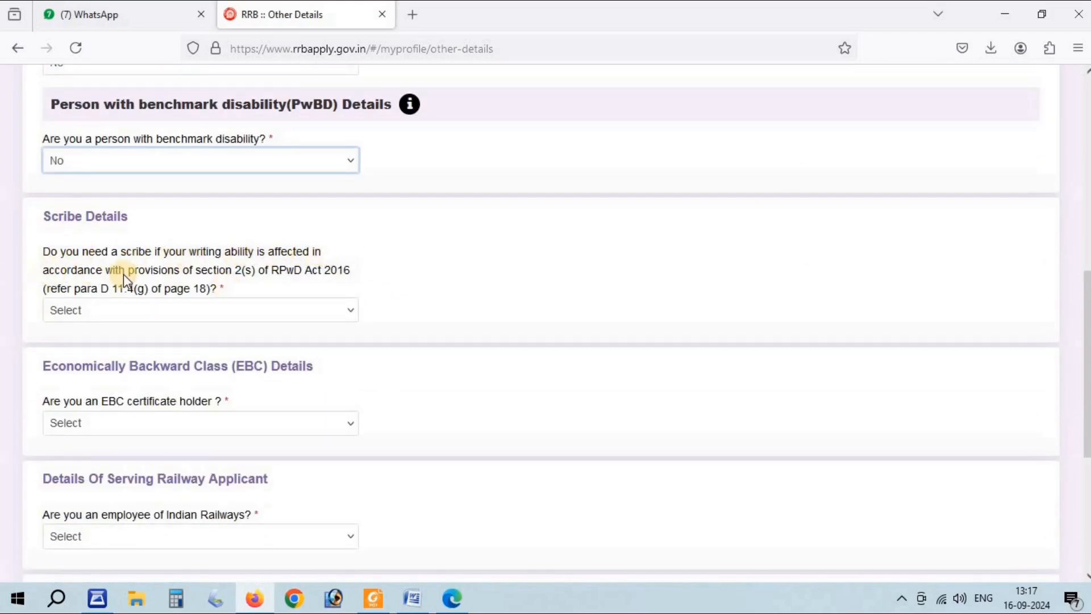
left_click(103, 309)
left_click(63, 376)
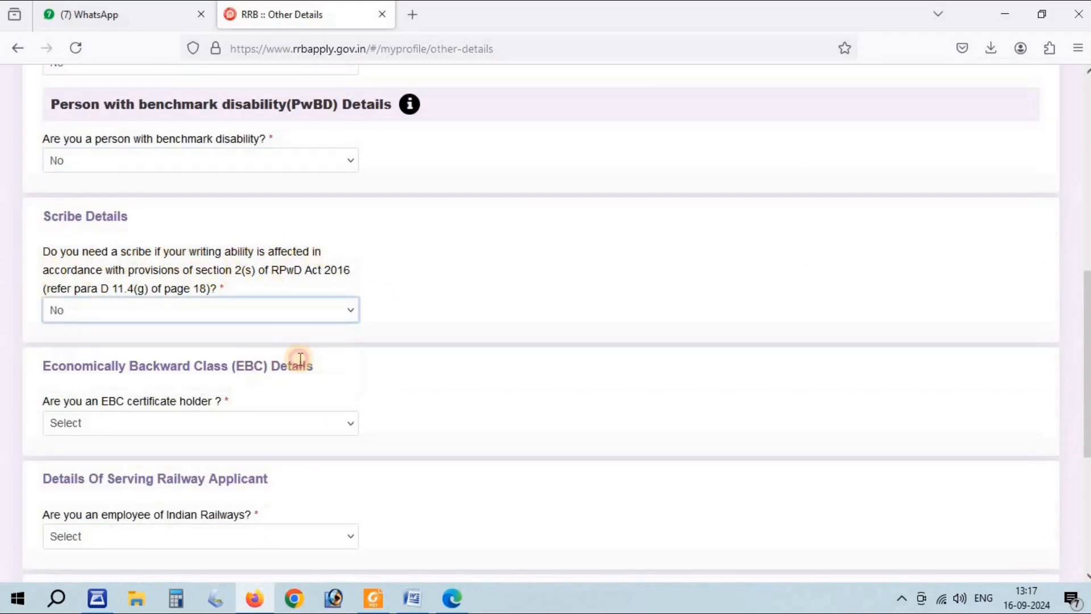
Answer No to EBC and Indian Railways employee, and set current department to Not Applicable.
scroll(300, 359, "down", 2)
left_click(163, 344)
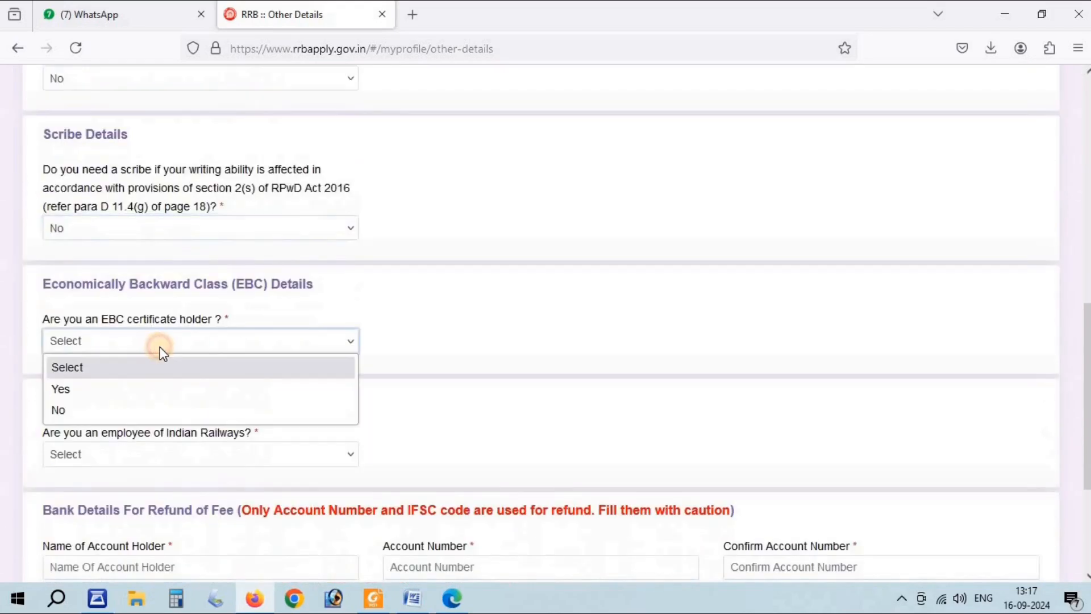
left_click(99, 409)
scroll(295, 313, "down", 4)
left_click(110, 289)
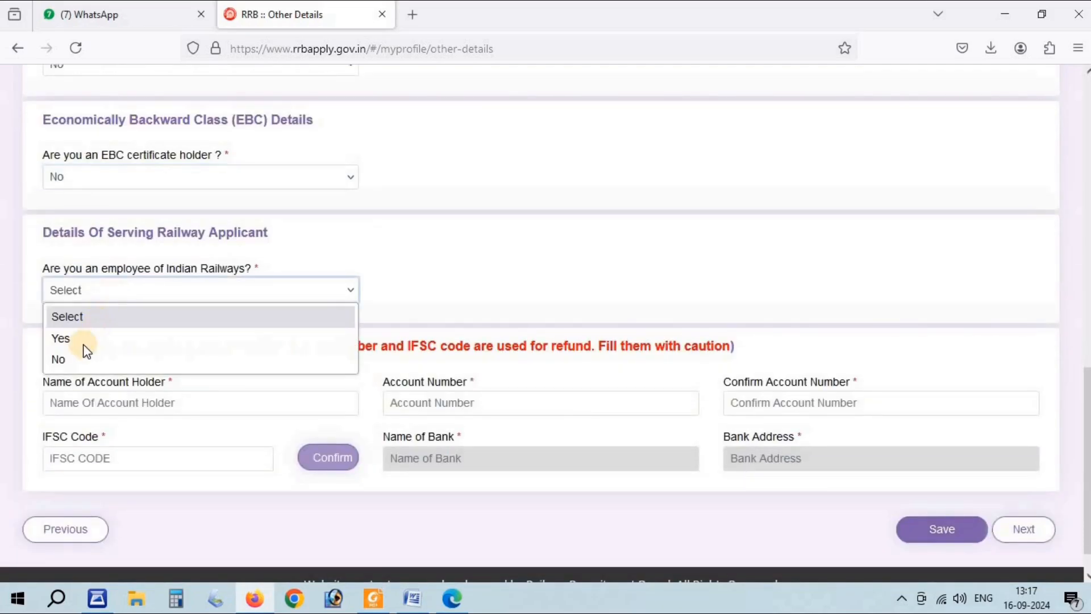
left_click(68, 360)
scroll(365, 263, "down", 2)
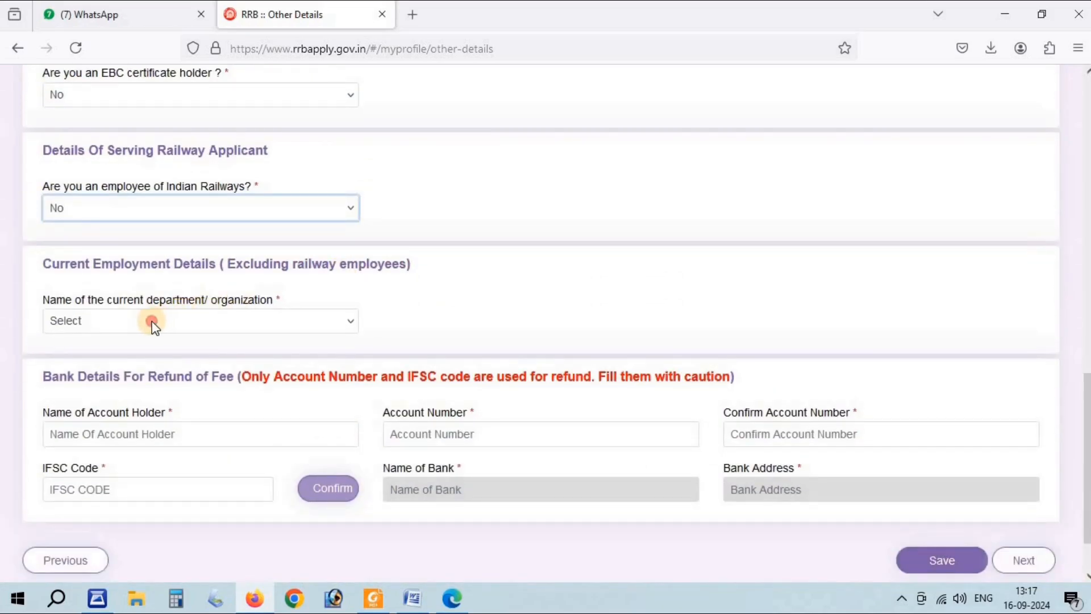
left_click(152, 321)
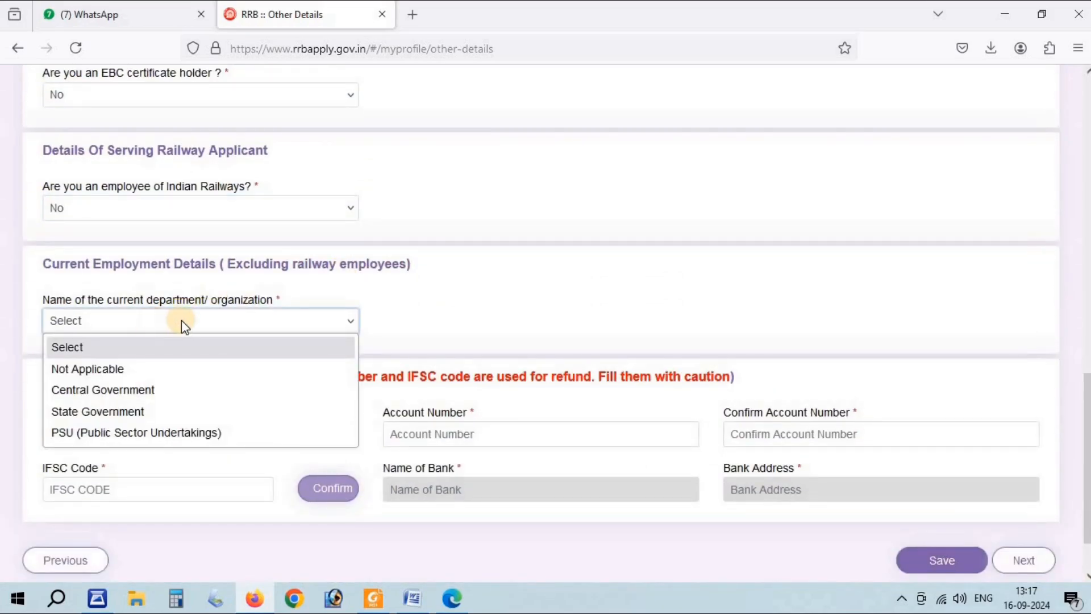
left_click(87, 370)
scroll(146, 341, "down", 2)
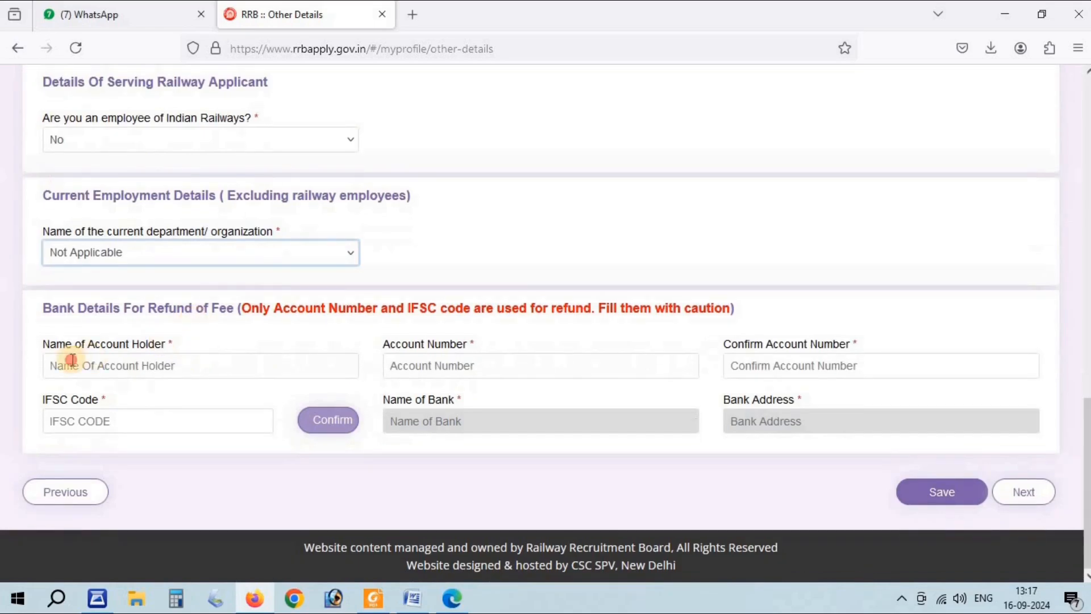
Enter the refund account holder, account number and IFSC IDIB000R575, verify it, and save.
left_click(72, 360)
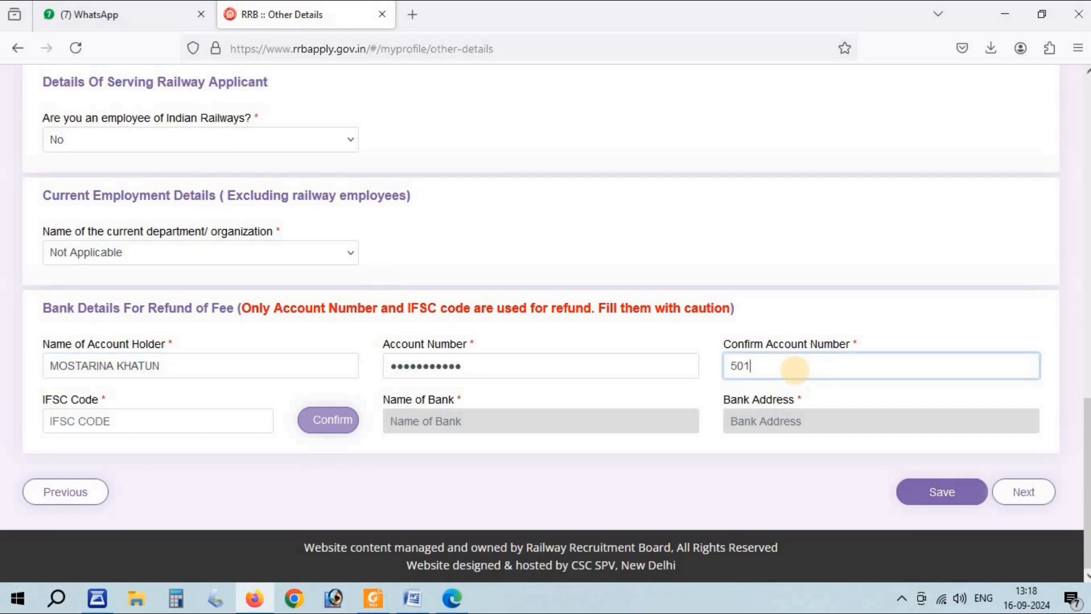
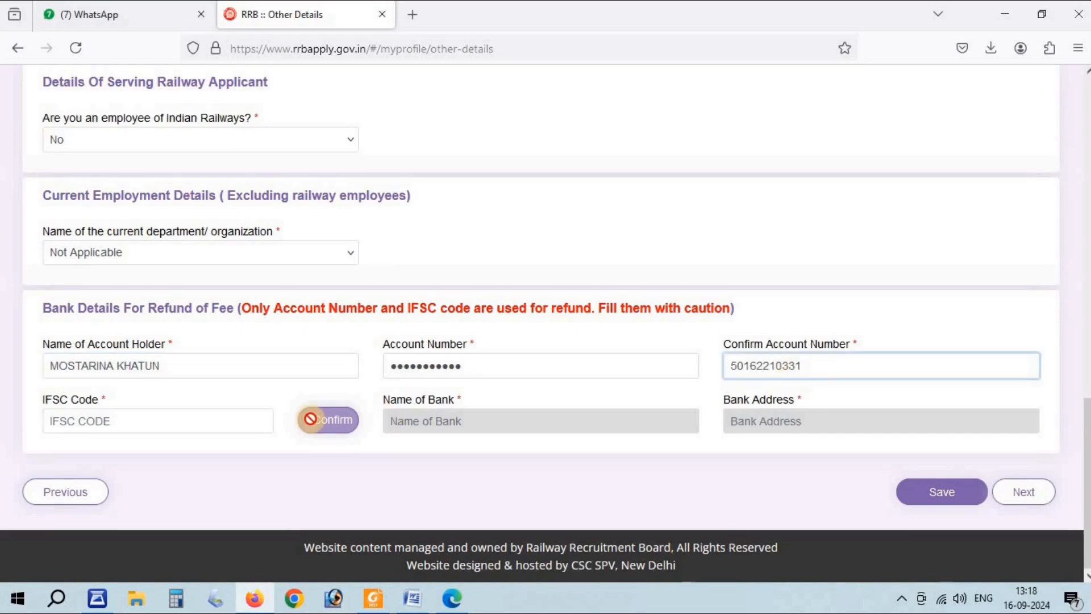
left_click(168, 427)
type("IDIB000R5")
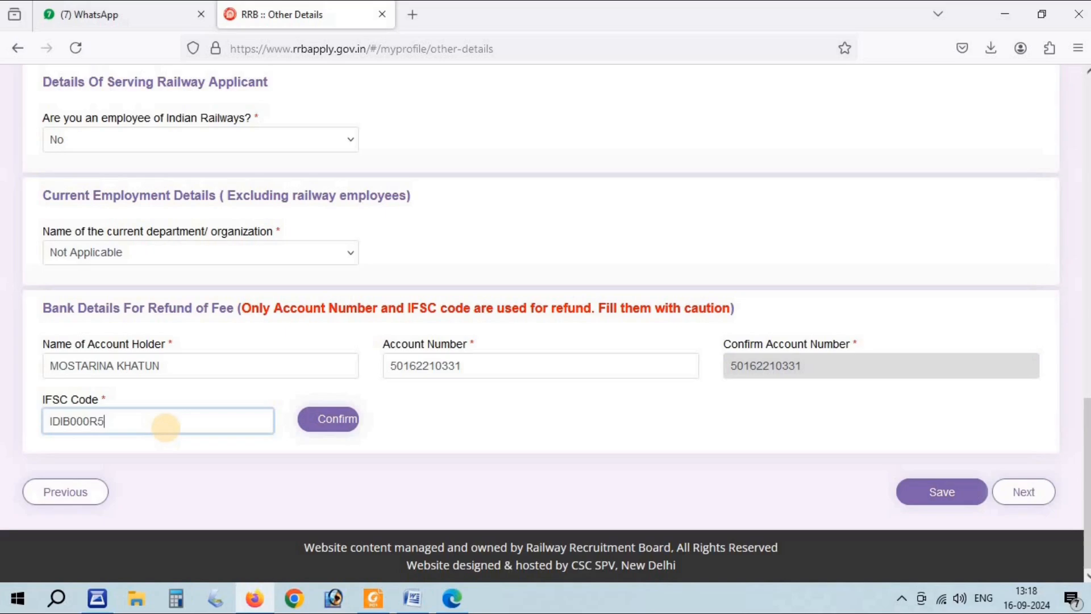
type("75")
left_click(328, 419)
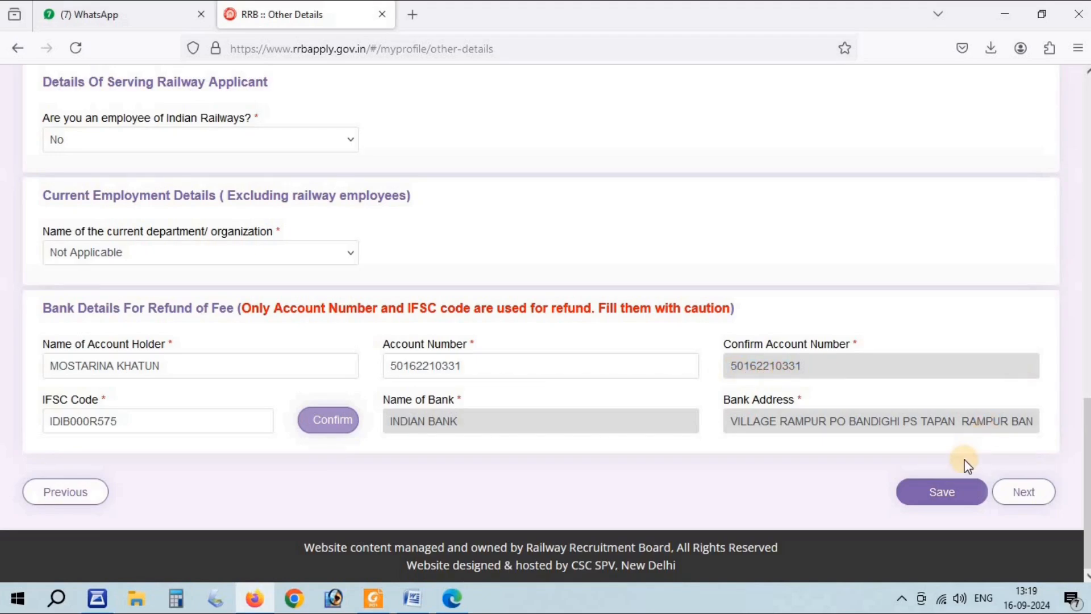
left_click(1022, 495)
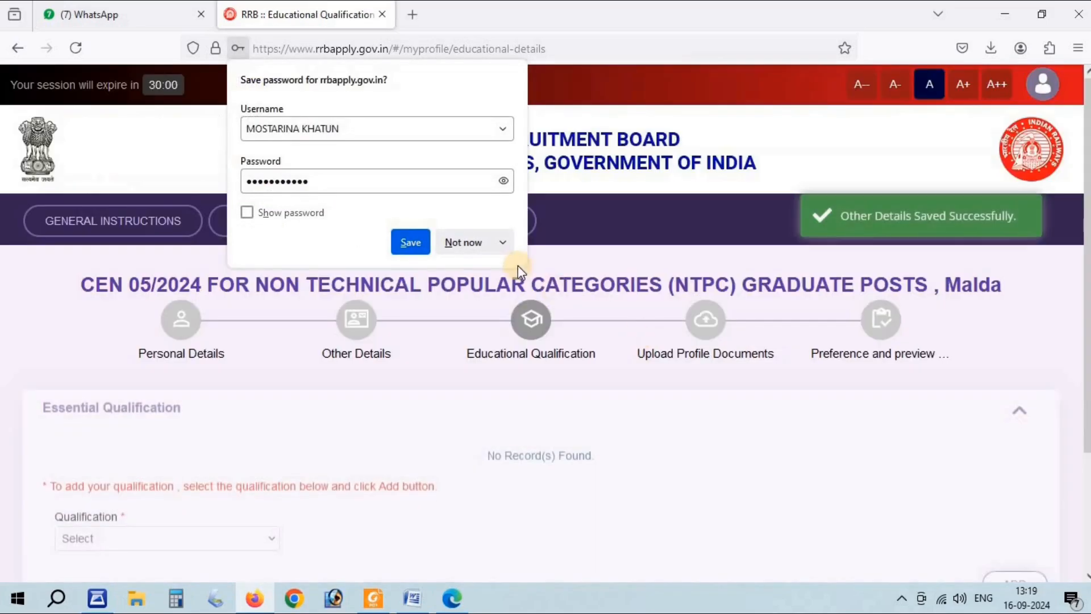
Dismiss the save-password prompt and choose Matriculation/SSLC in WEST BENGAL, Dakshin Dinajpur.
left_click(469, 249)
scroll(682, 284, "down", 3)
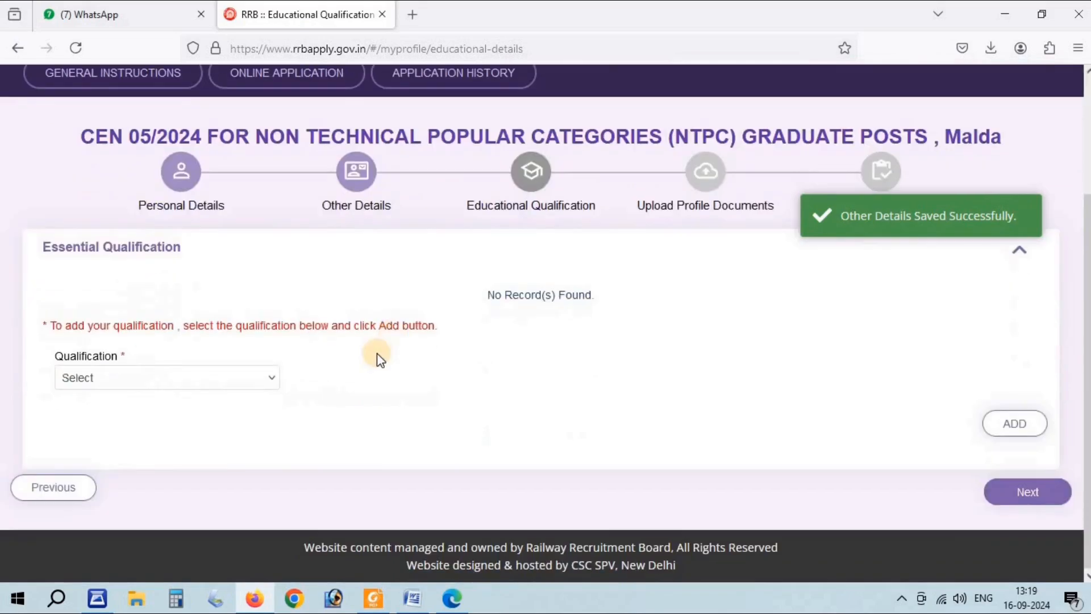
left_click(125, 378)
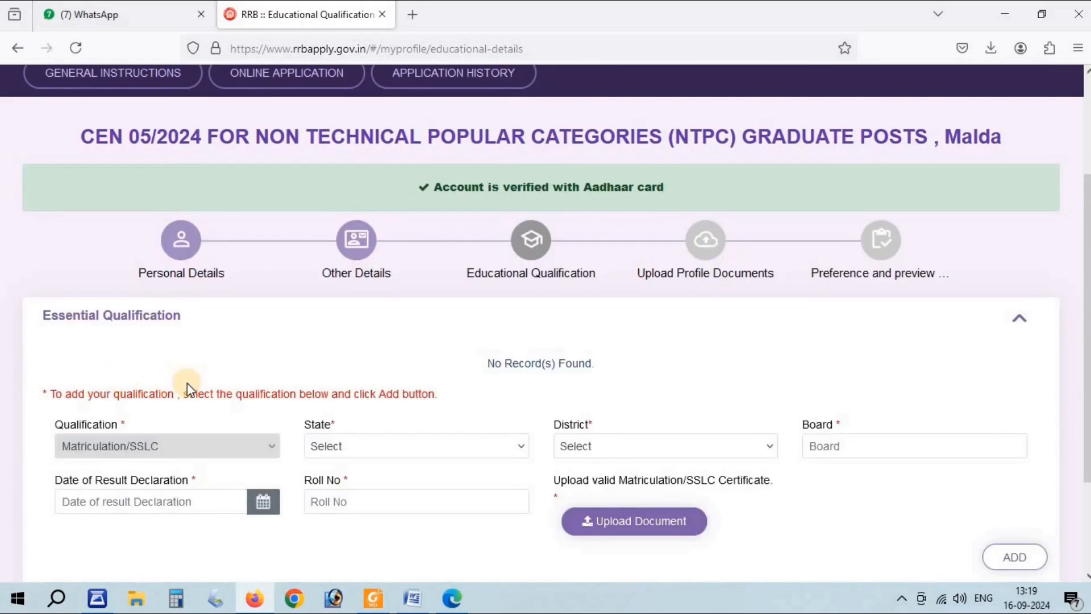
scroll(187, 383, "down", 1)
left_click(390, 361)
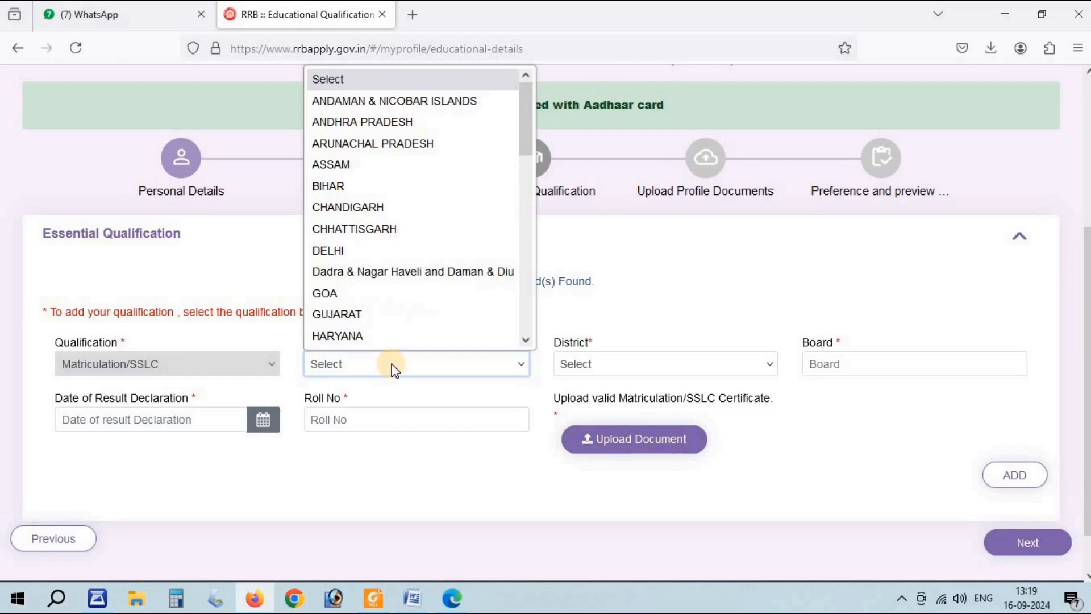
key("w")
key("Return")
left_click(641, 363)
key("d")
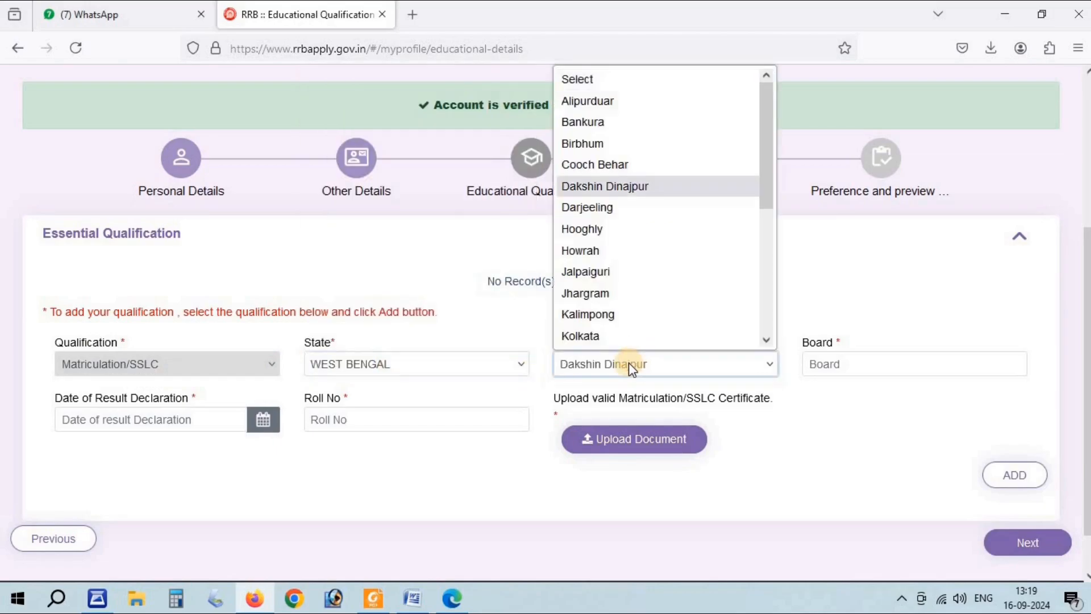
key("Return")
Enter board WBBSE, result date 21/05/2019 and roll number, attach the certificate PDF, and add it.
left_click(815, 364)
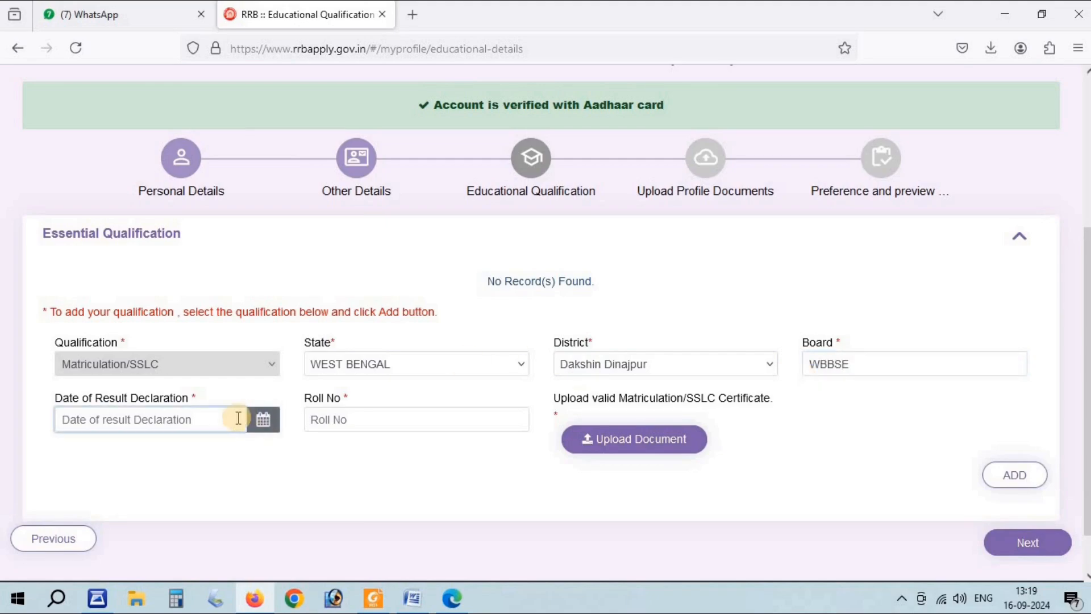
left_click(261, 421)
left_click(353, 418)
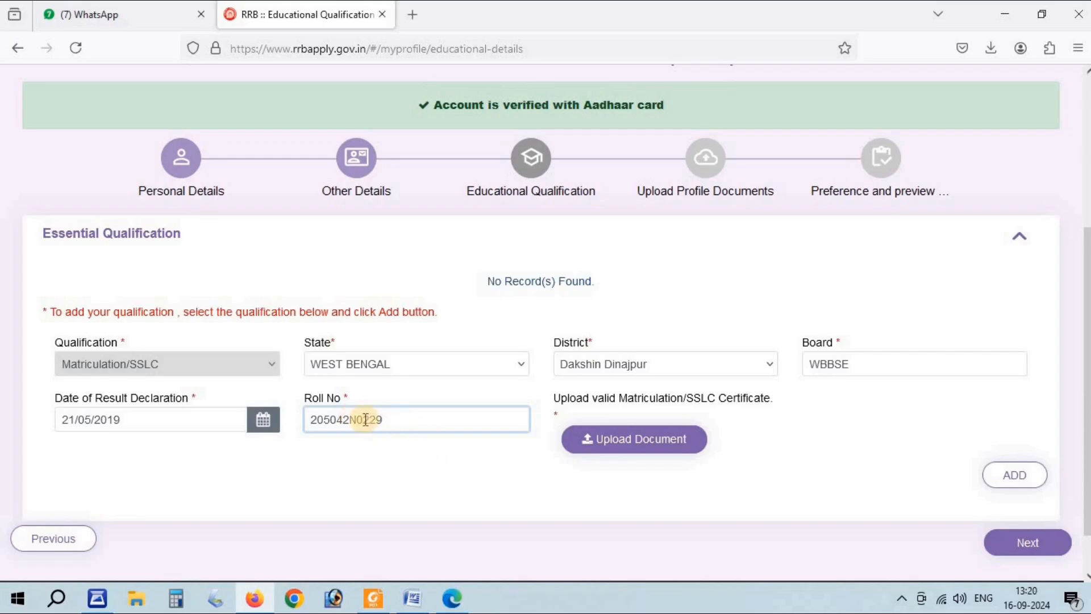
left_click(612, 450)
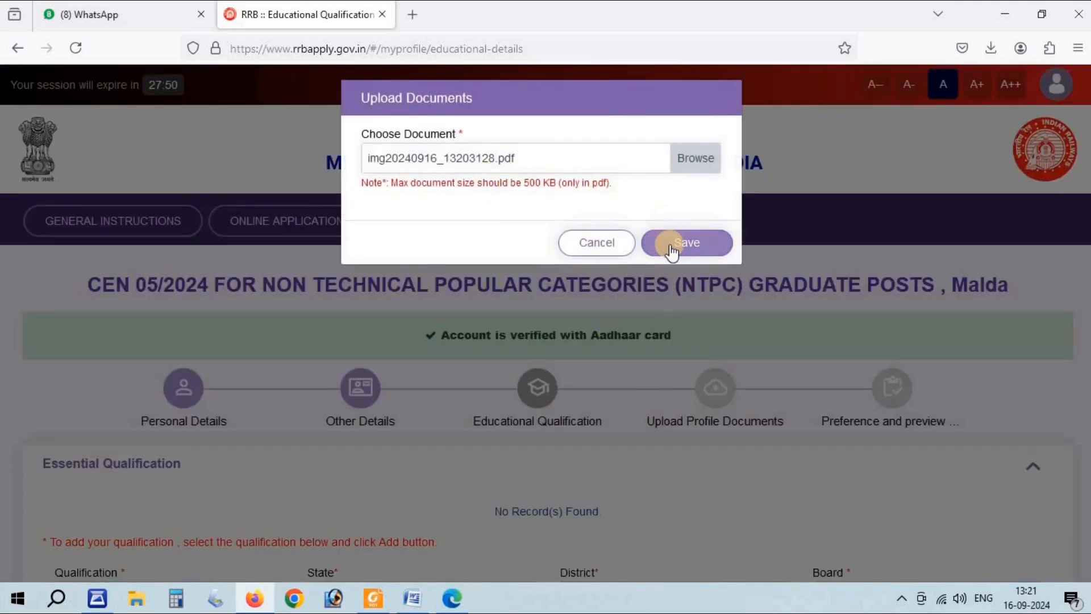
left_click(672, 245)
scroll(722, 398, "down", 4)
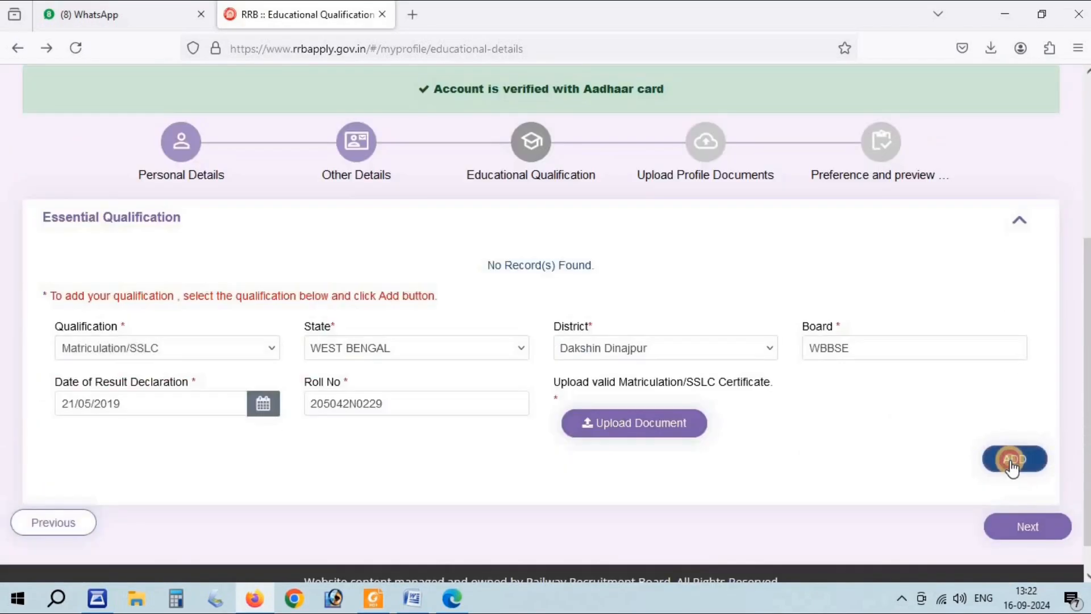
left_click(1012, 464)
Choose 12th/Diploma/Open University qualification with 12th discipline in WEST BENGAL, Dakshin Dinajpur.
scroll(133, 383, "down", 1)
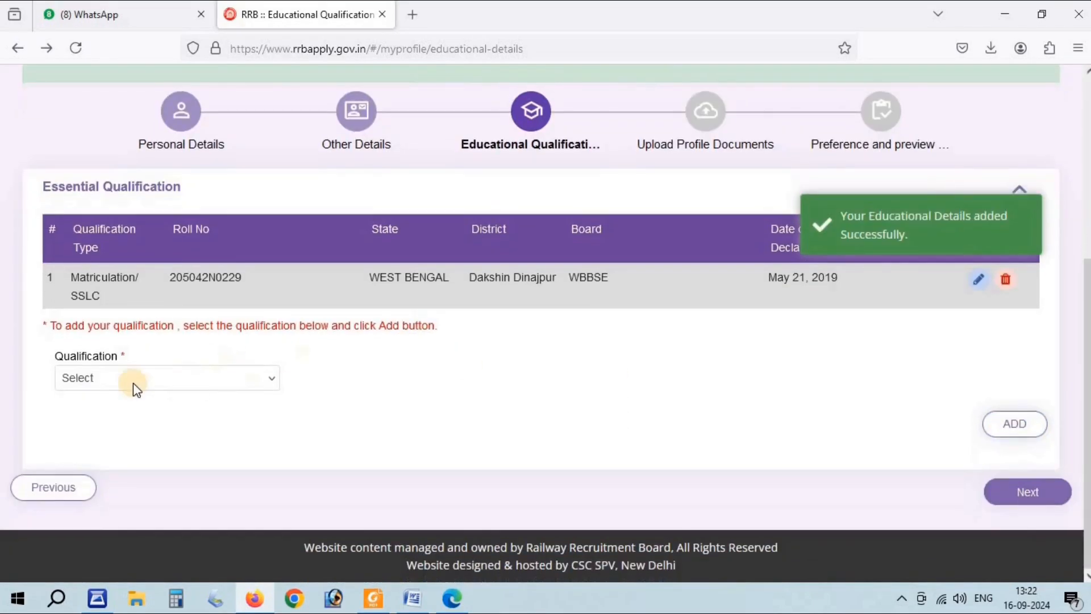
left_click(119, 376)
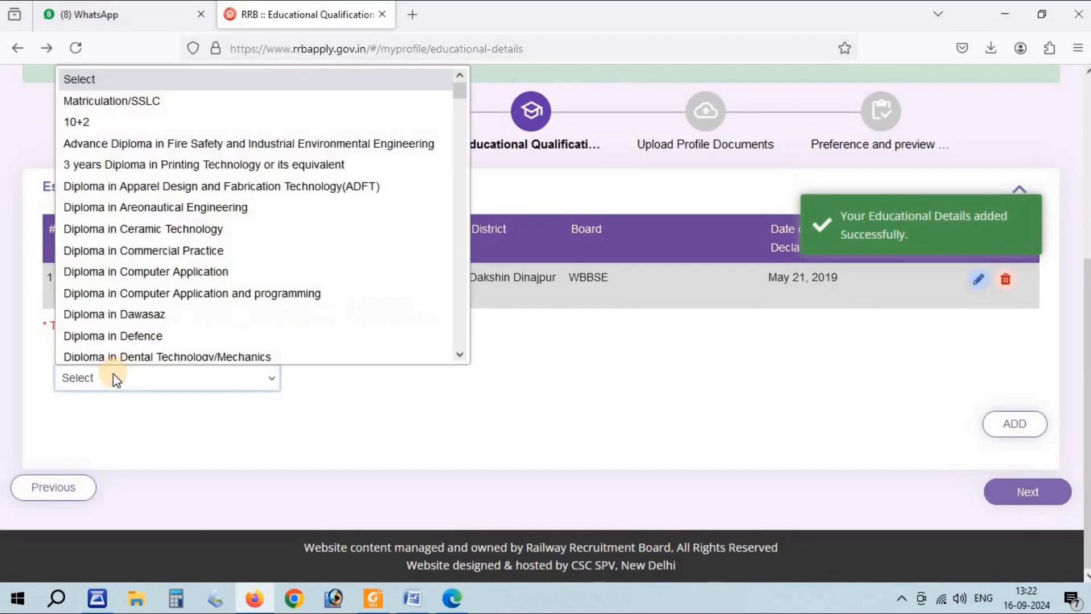
left_click(102, 120)
left_click(358, 377)
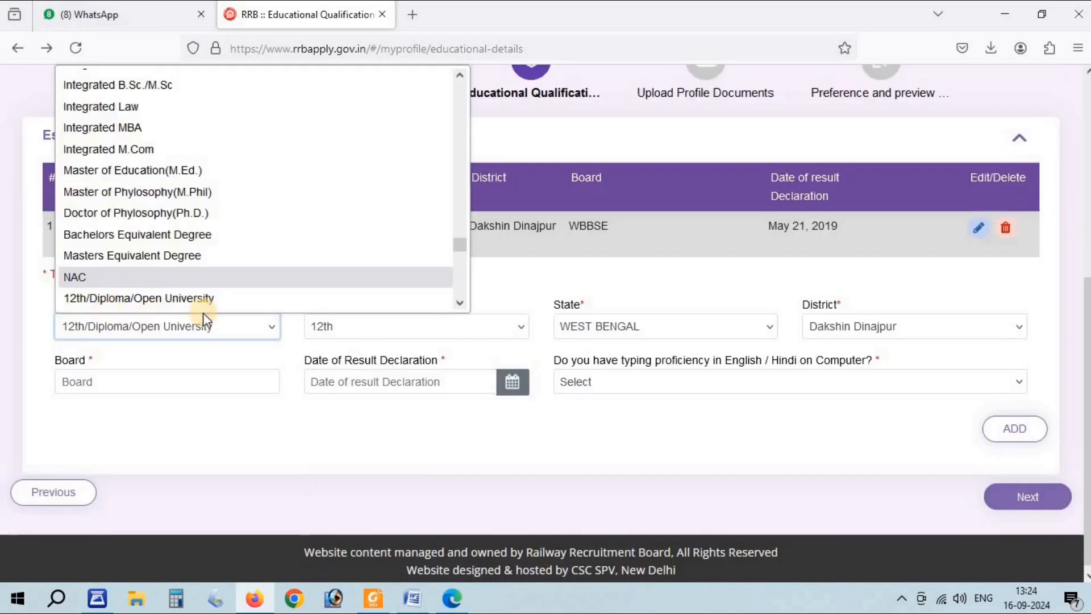
left_click(202, 313)
left_click(340, 328)
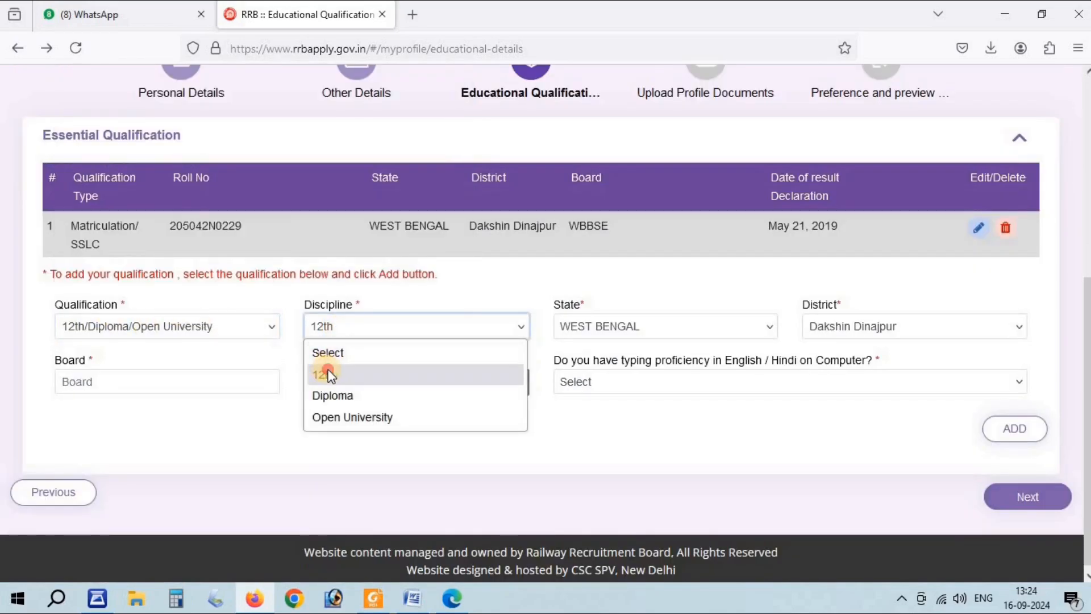
left_click(349, 374)
left_click(636, 325)
left_click(636, 300)
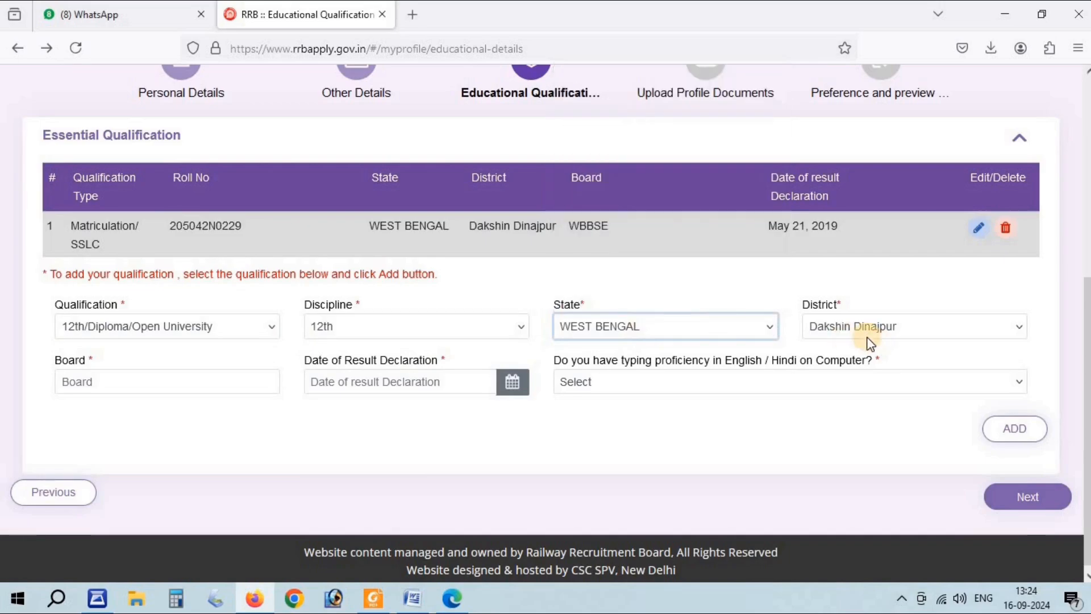
left_click(868, 331)
left_click(867, 188)
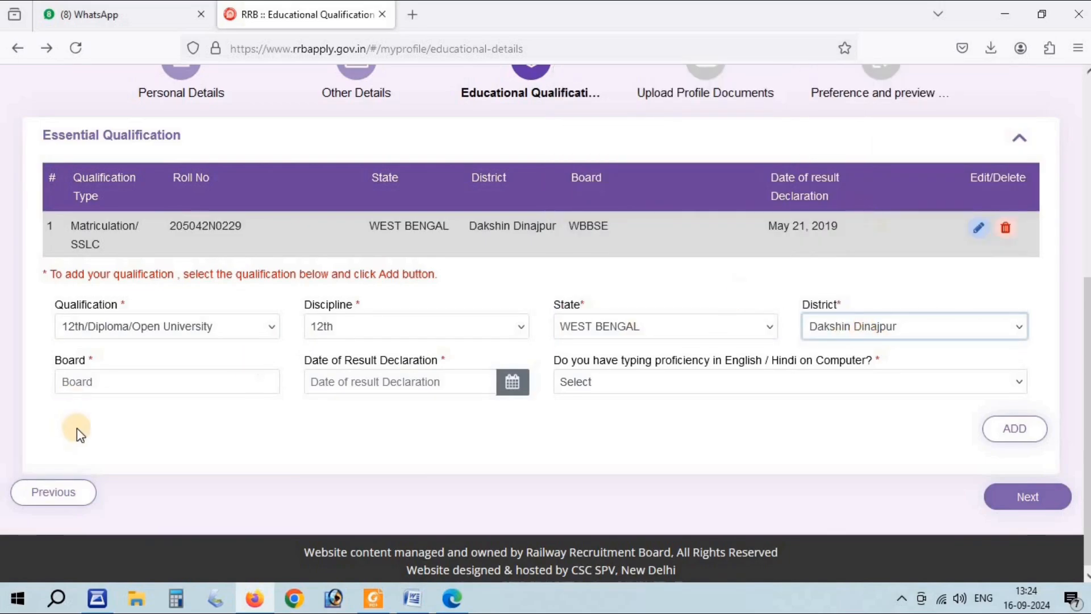
Enter board WBCHSE and result date 22/07/2021, set typing proficiency to Yes, and add the entry.
left_click(99, 381)
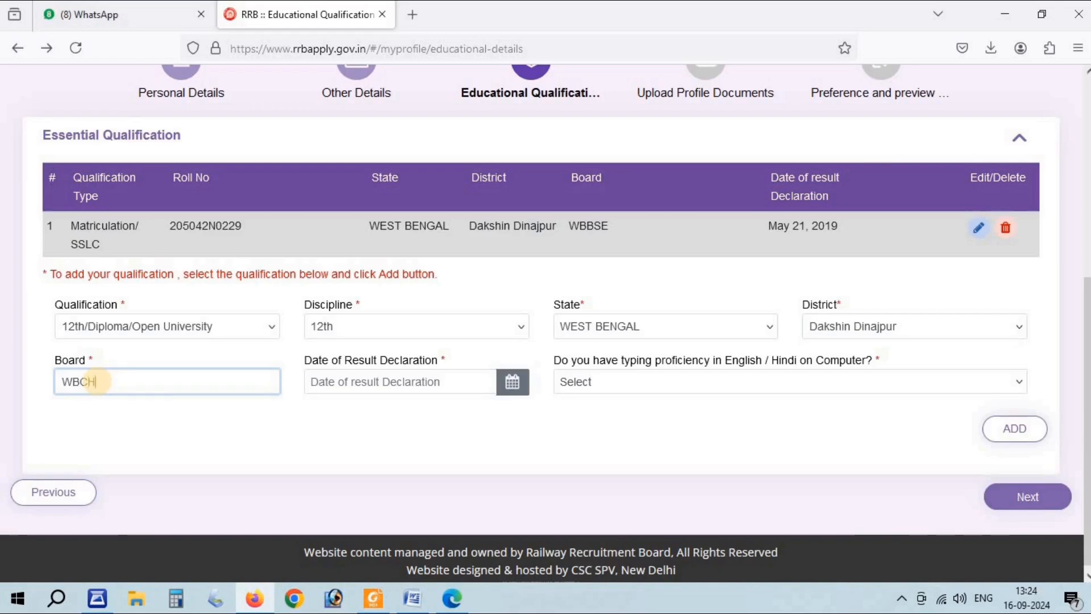
left_click(375, 381)
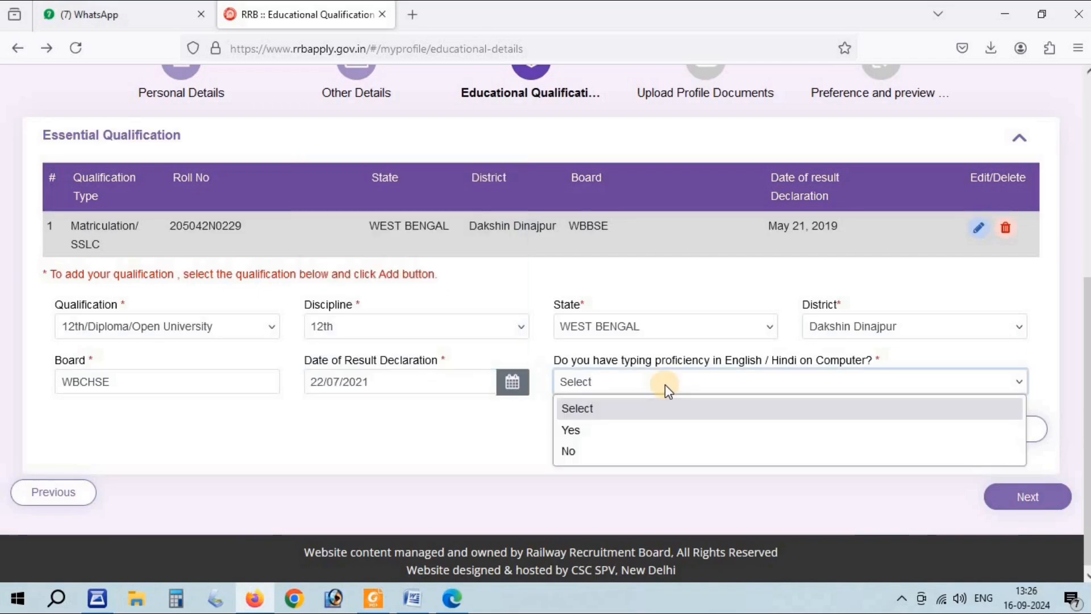
left_click(594, 449)
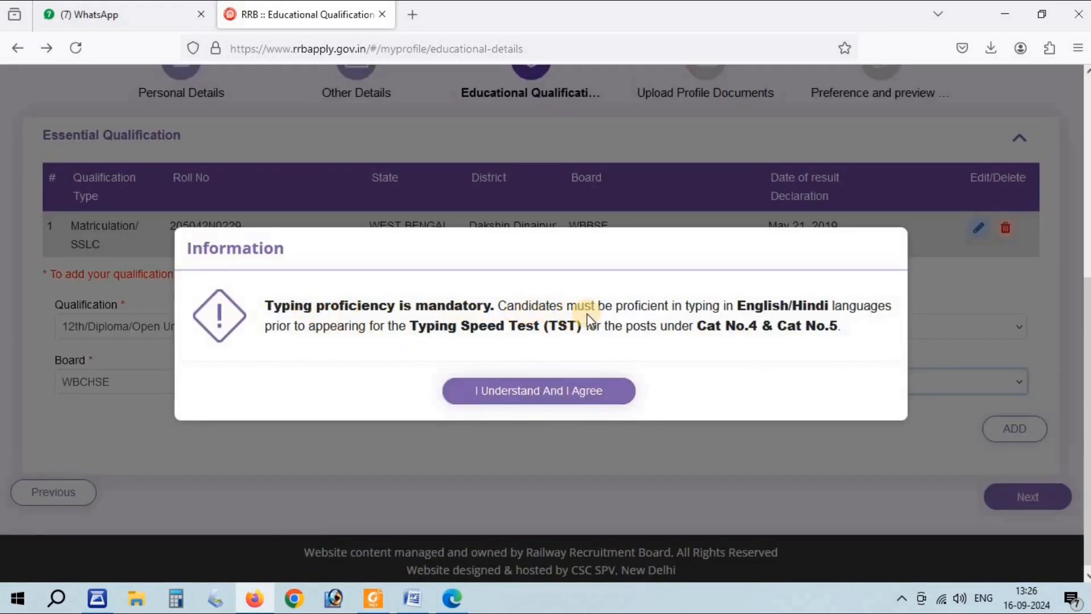
left_click(539, 391)
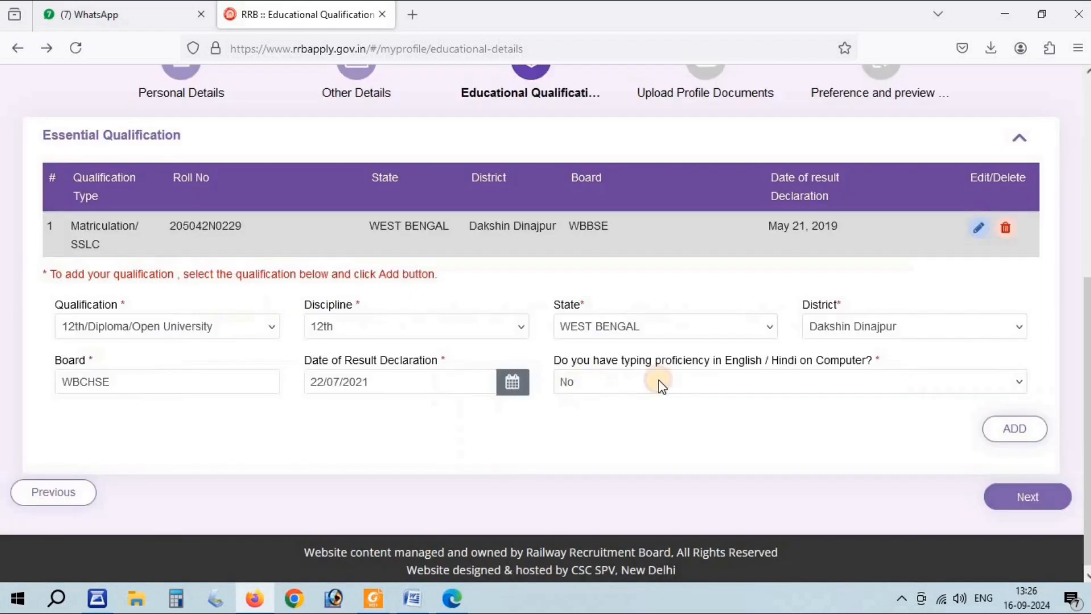
left_click(659, 383)
left_click(582, 428)
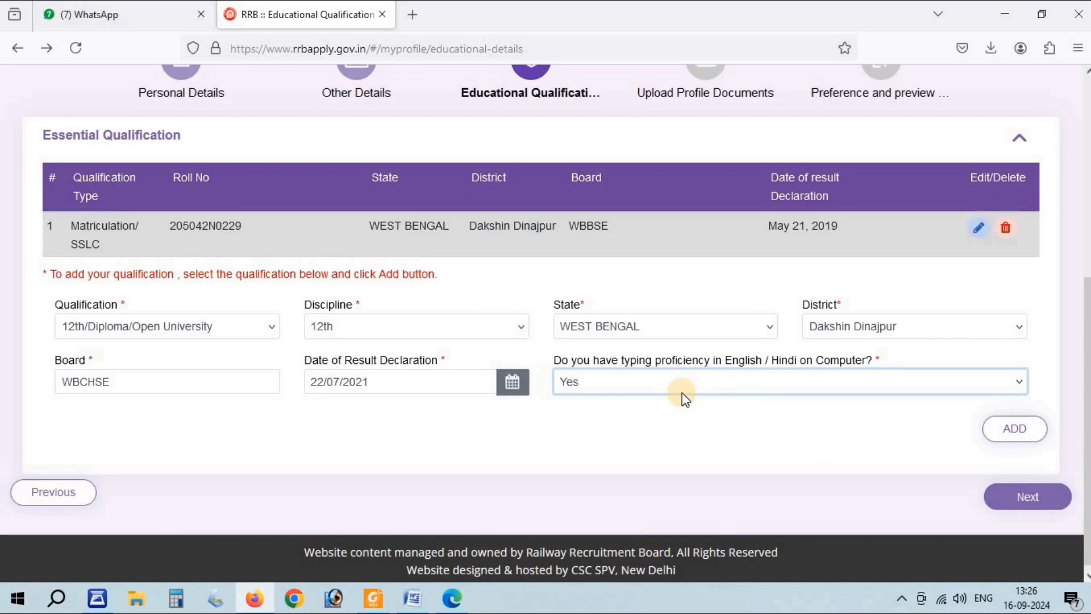
left_click(659, 384)
left_click(658, 384)
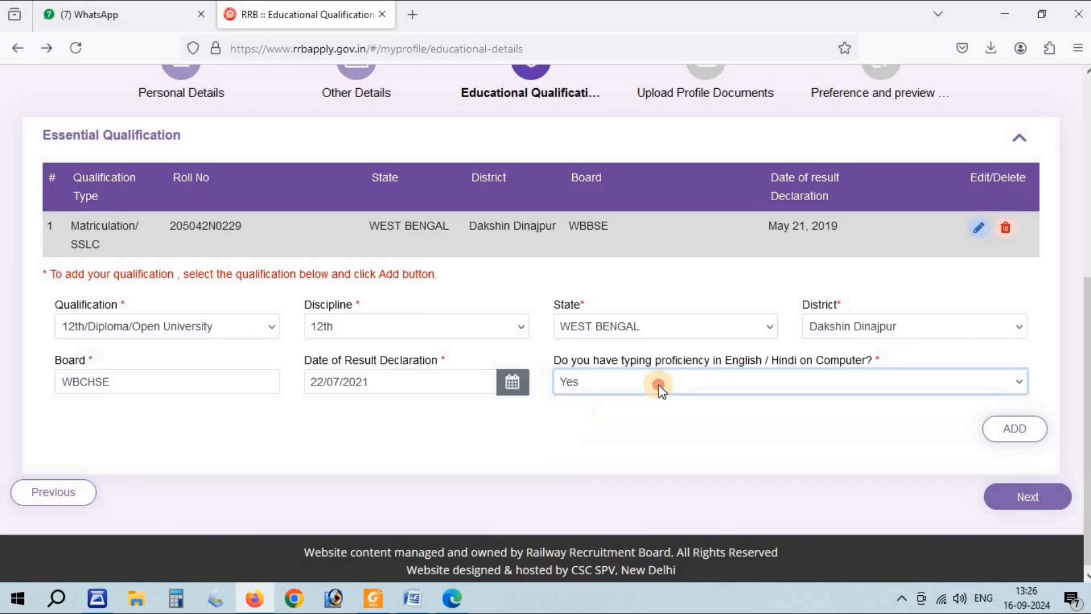
left_click(1009, 438)
Choose Bachelor degree qualification and discipline, sub-stream GENERAL, in WEST BENGAL, Dakshin Dinajpur.
scroll(177, 370, "down", 1)
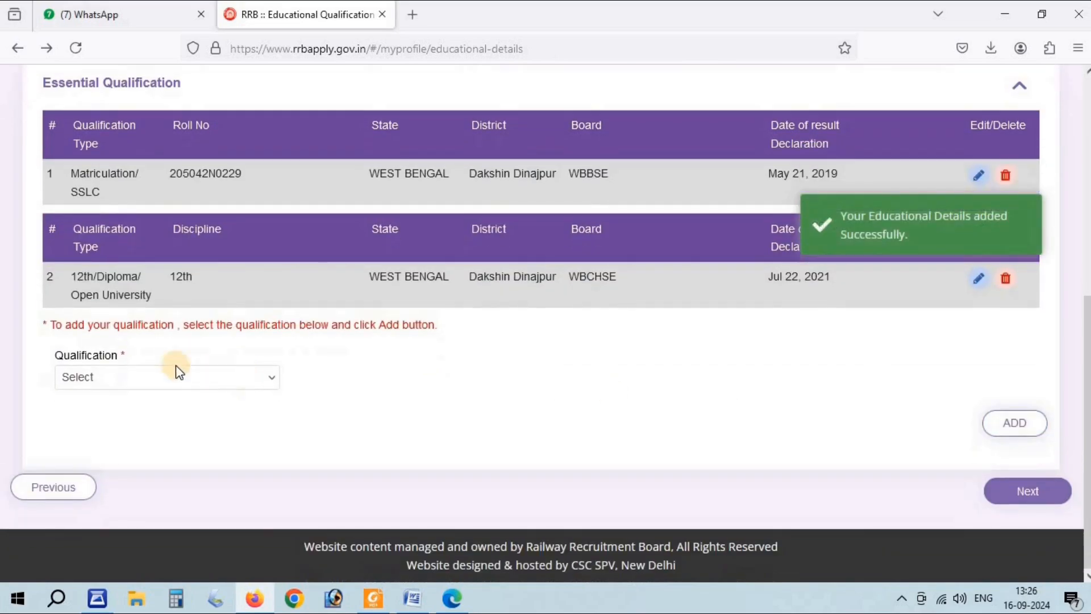
left_click(175, 369)
left_click(113, 423)
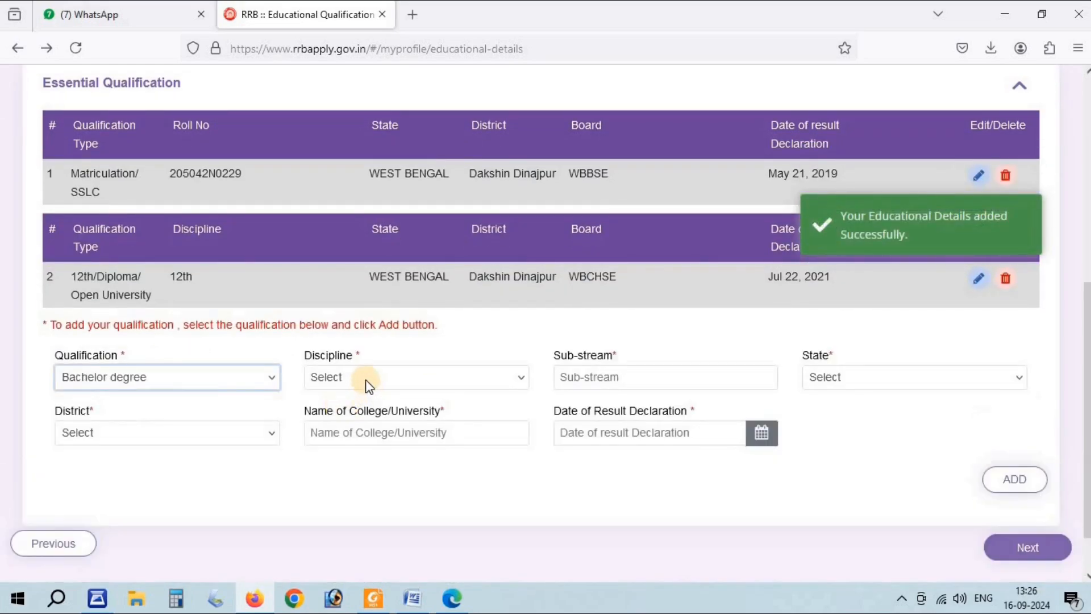
left_click(366, 380)
left_click(355, 428)
left_click(635, 379)
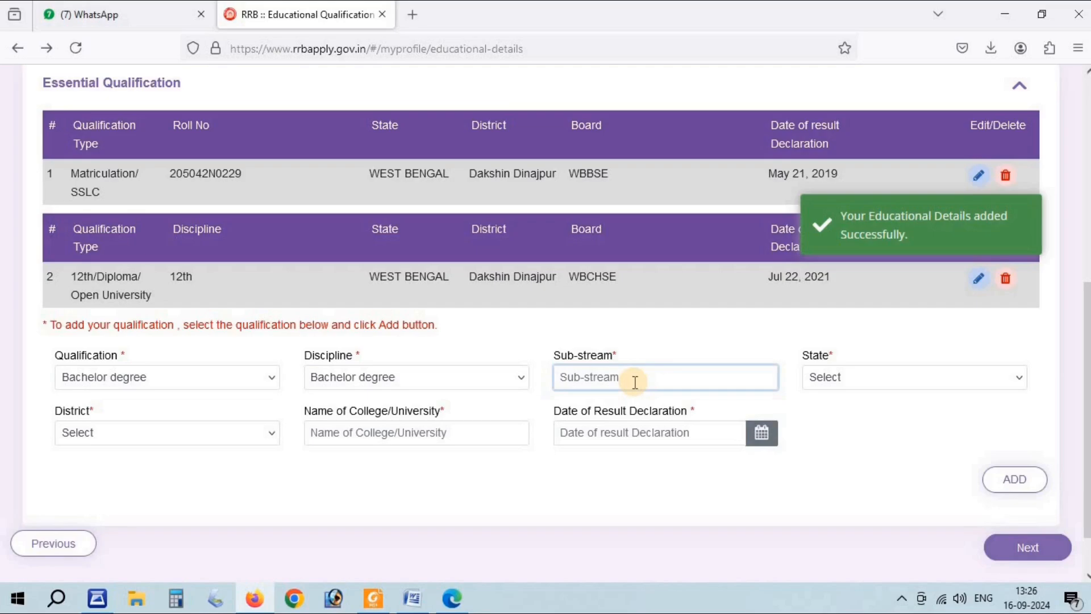
type("GENERAL")
key("Tab")
left_click(878, 384)
key("w")
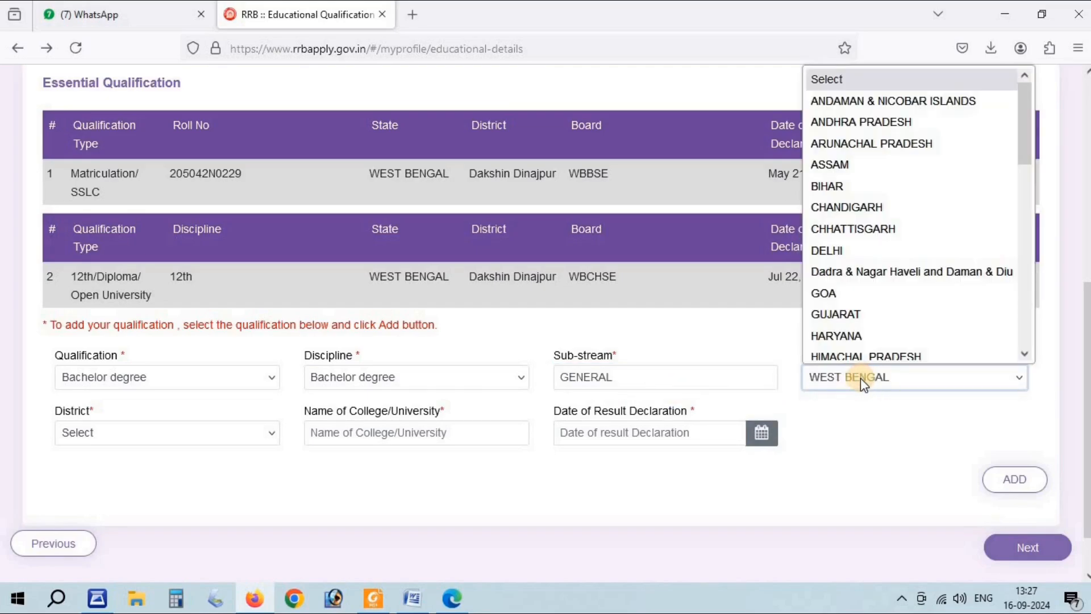
key("Return")
left_click(138, 434)
key("d")
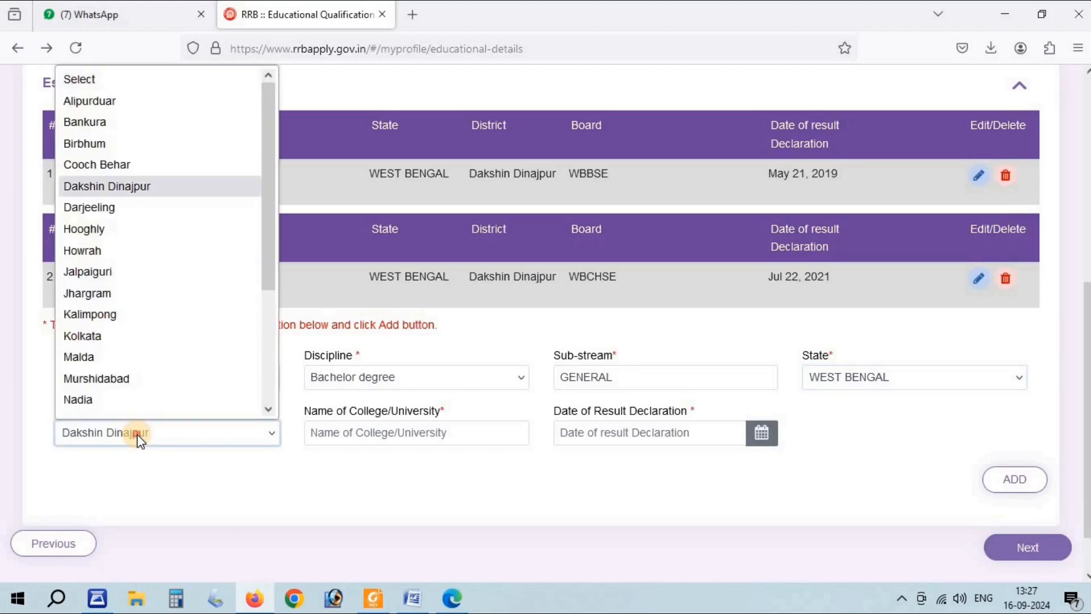
key("Return")
Enter UNIVERSITY OF GOUR BANGA with result date Jul 31, 2024, and add the degree.
left_click(404, 435)
type("UNIVERSITY OF GOUR BANGA")
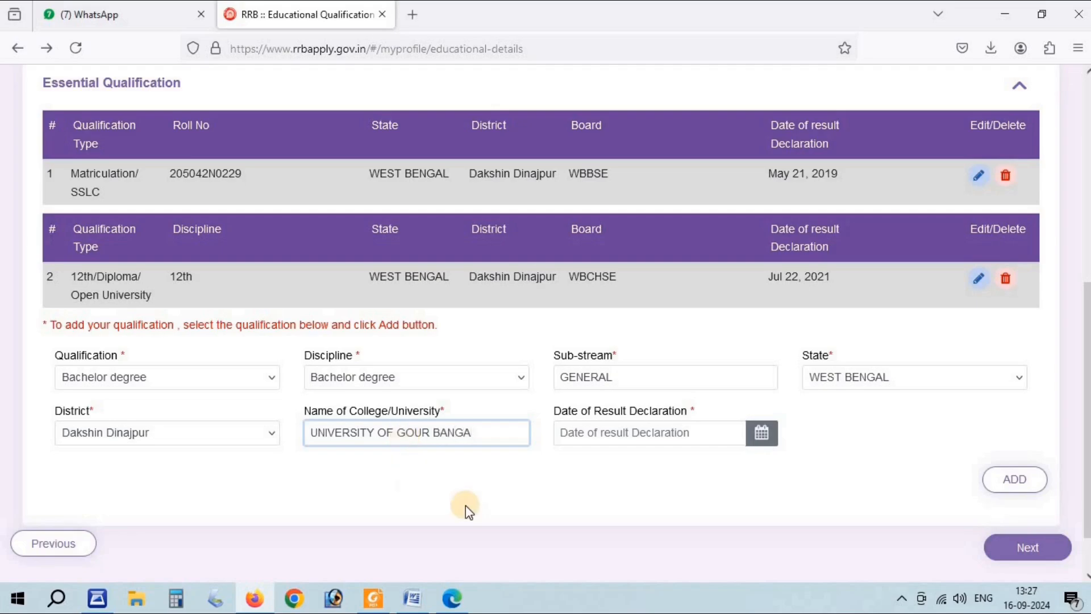
left_click(610, 482)
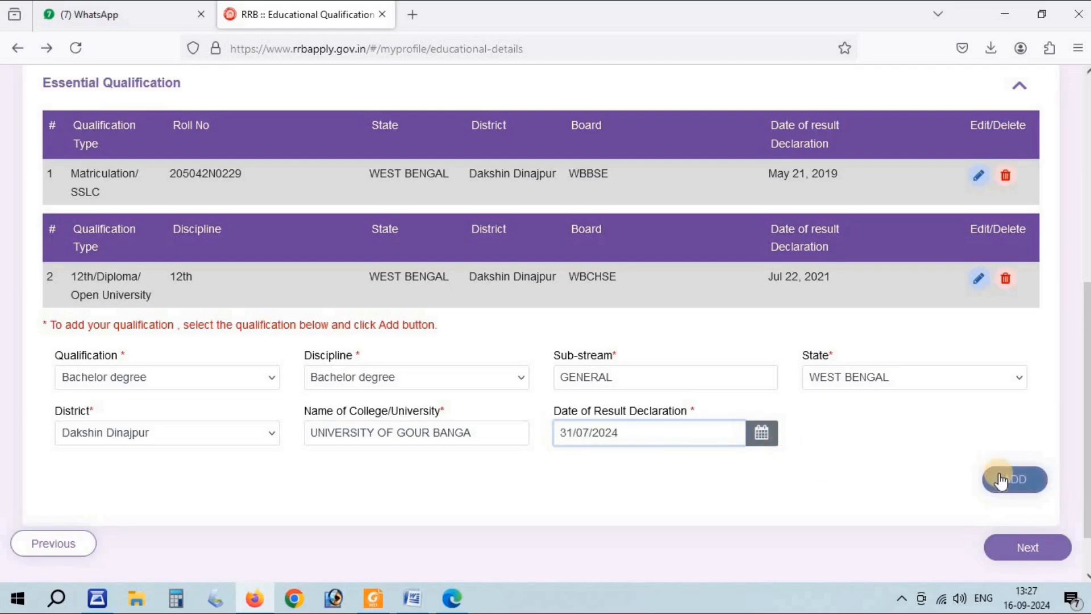
left_click(998, 473)
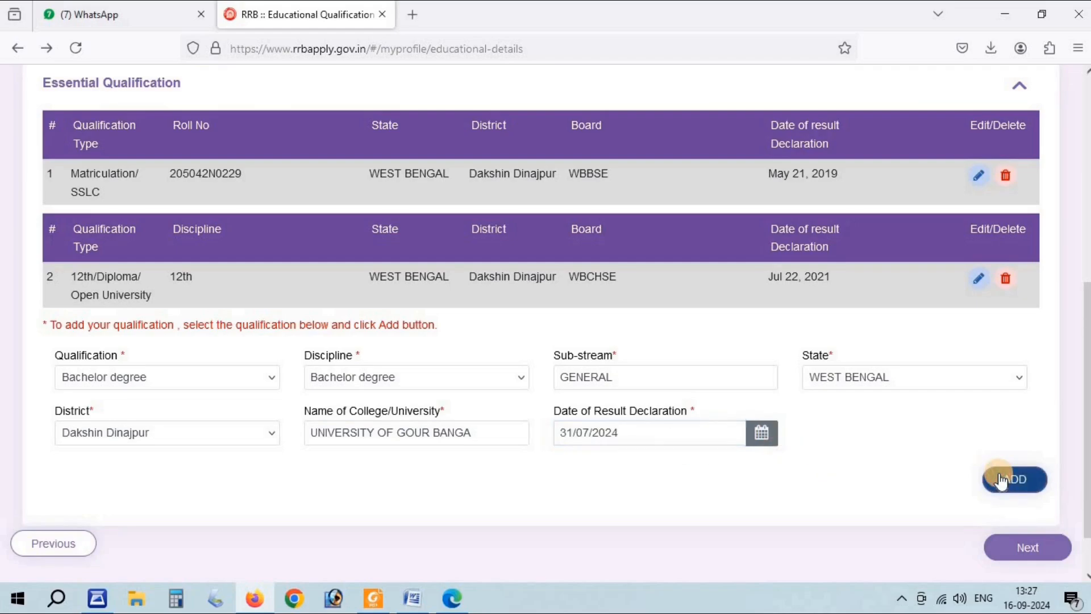
scroll(414, 479, "down", 1)
scroll(482, 462, "up", 3)
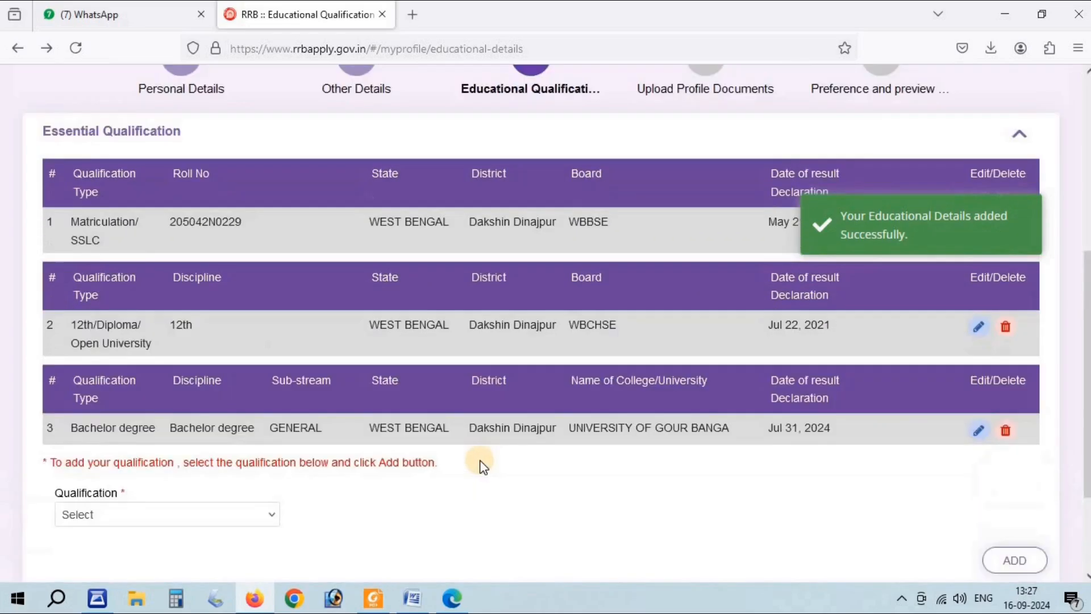
scroll(799, 458, "down", 3)
Attach signature image img20240916_13345004.jpg beside photo MOJT.jpg and confirm its crop.
left_click(1025, 498)
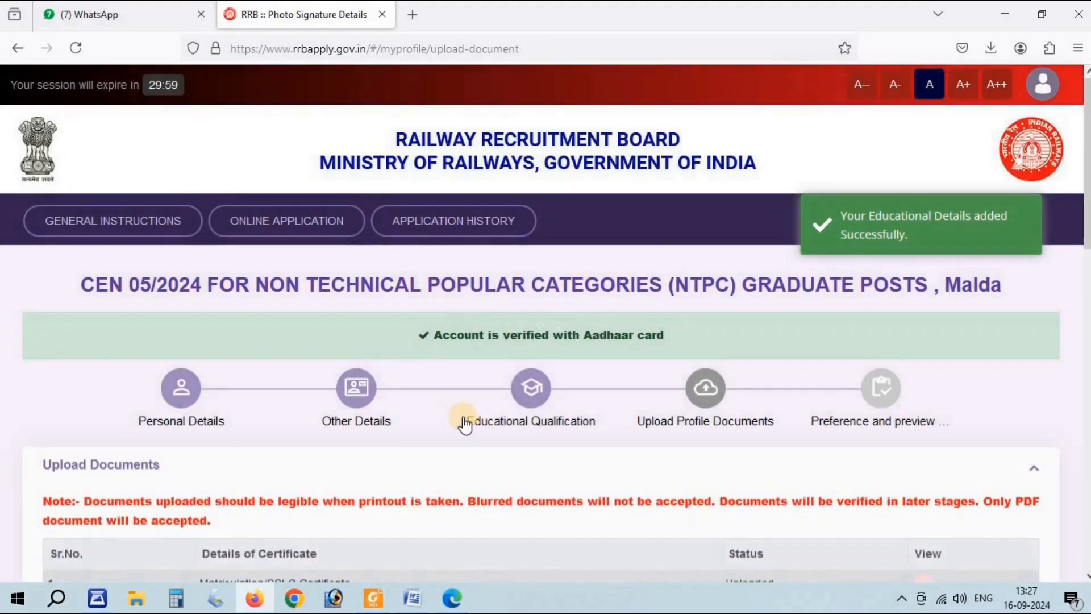
scroll(463, 418, "down", 4)
scroll(430, 405, "down", 5)
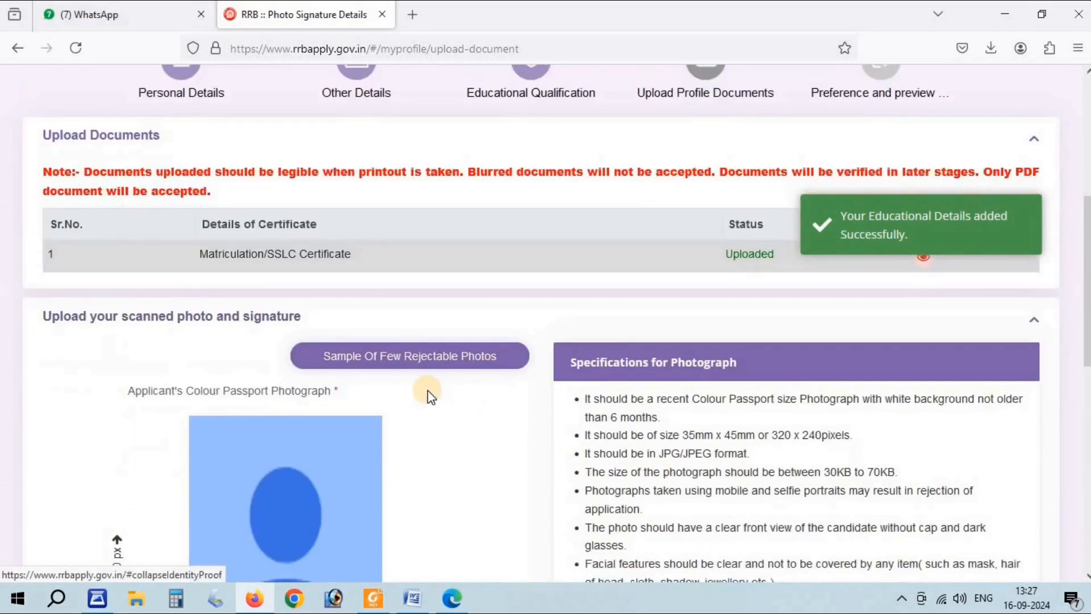
scroll(369, 408, "down", 1)
scroll(370, 408, "up", 1)
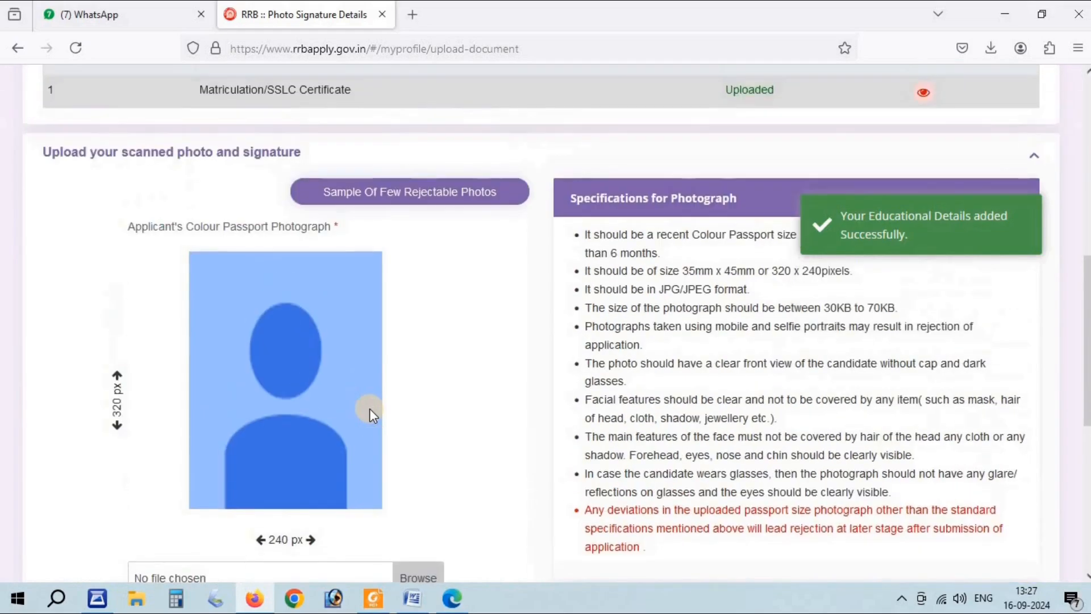
scroll(328, 394, "down", 3)
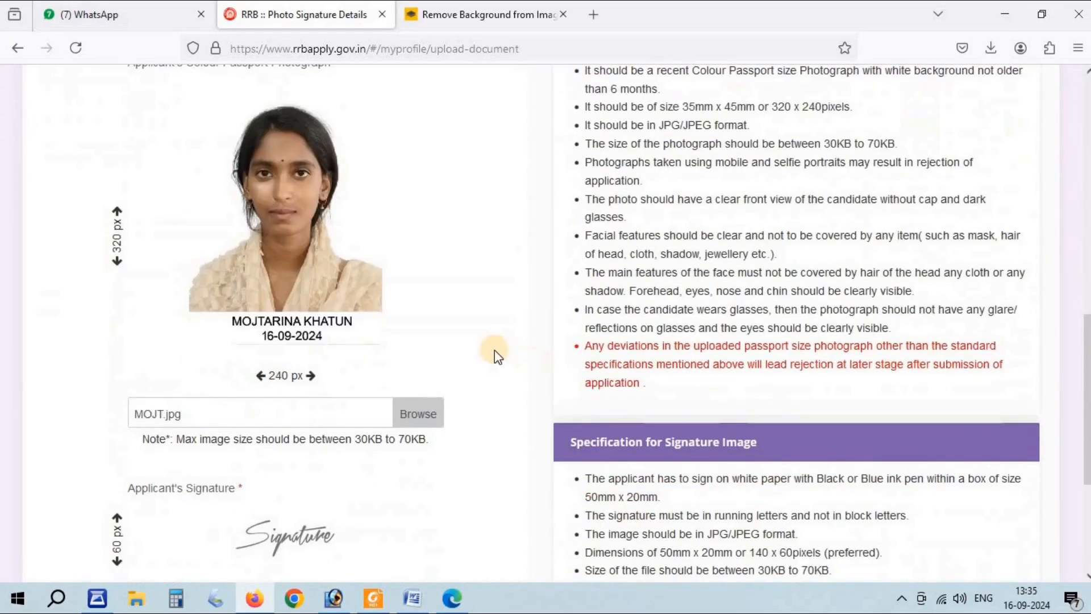
scroll(389, 341, "down", 4)
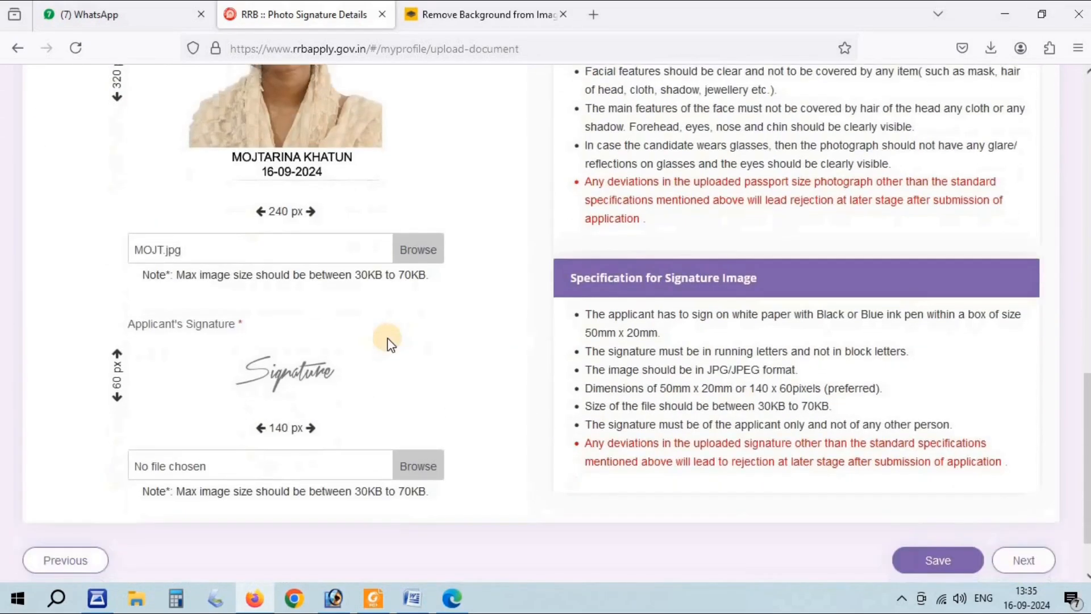
scroll(390, 341, "down", 1)
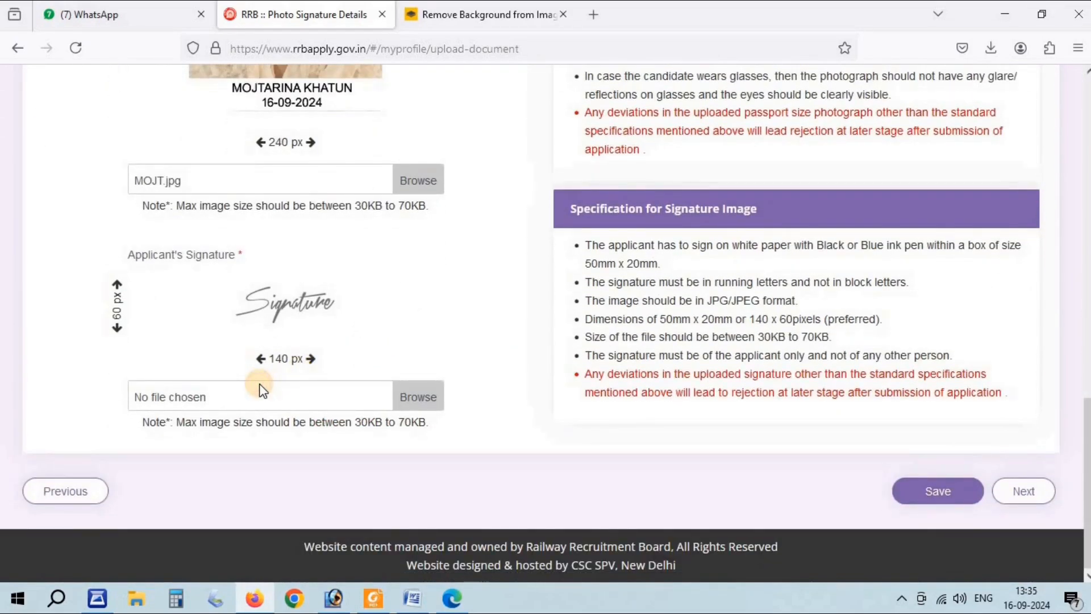
left_click(262, 390)
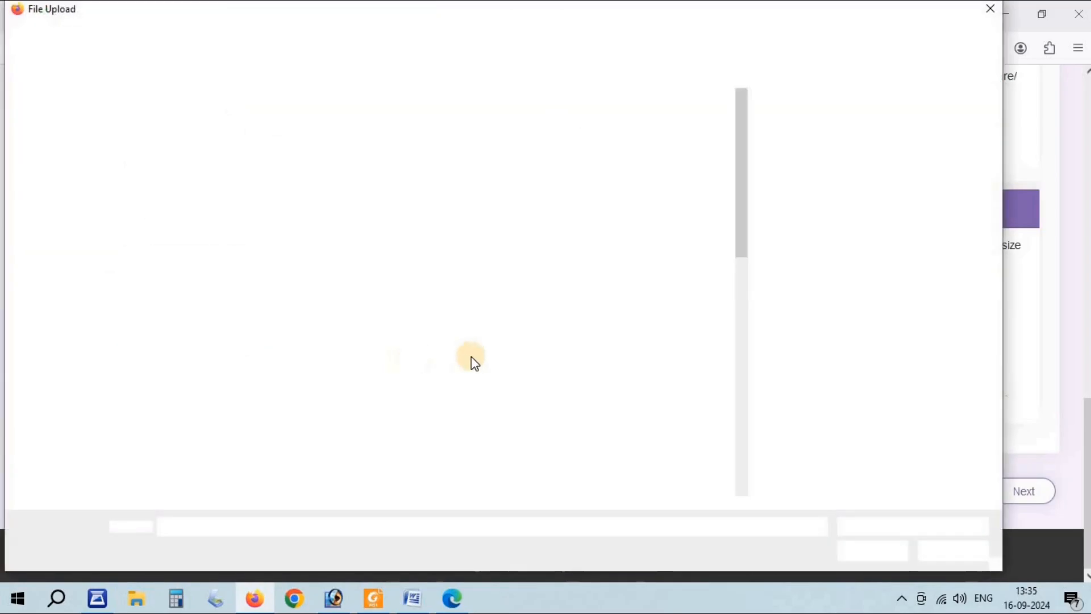
left_click(380, 304)
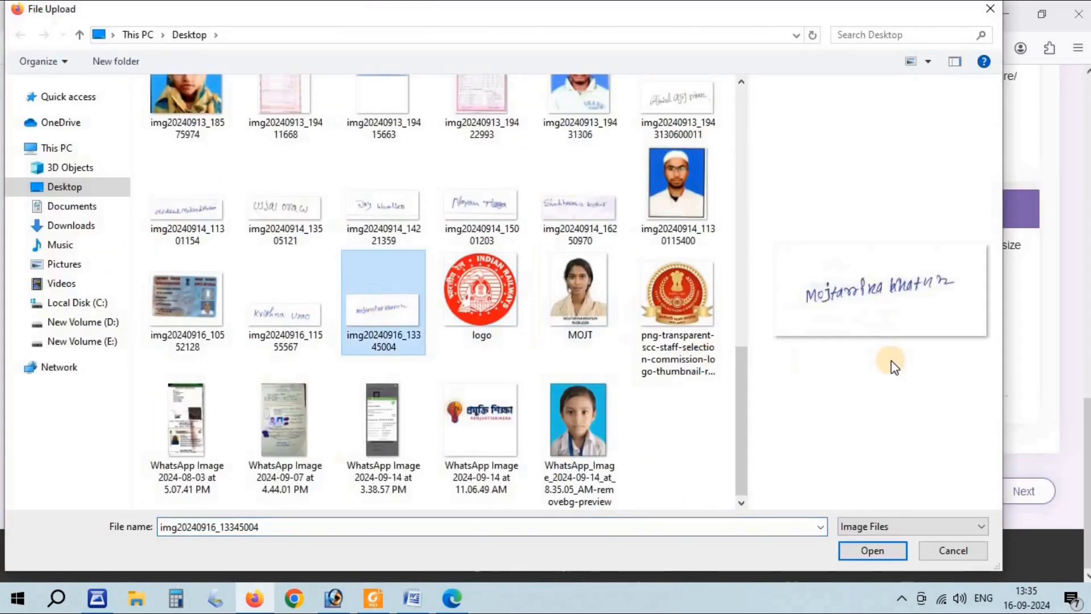
left_click(874, 547)
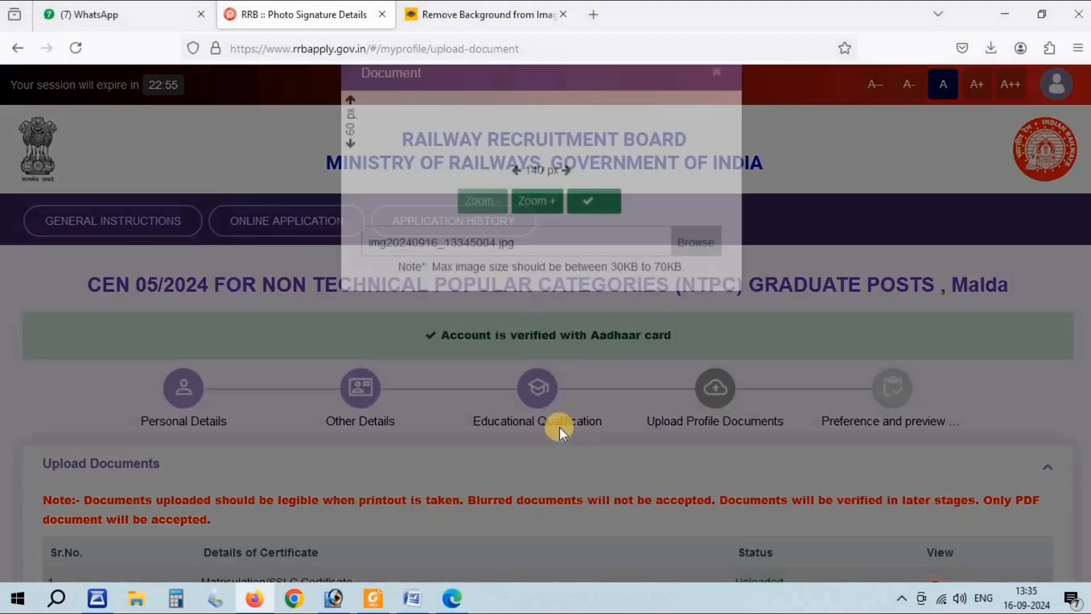
left_click(597, 227)
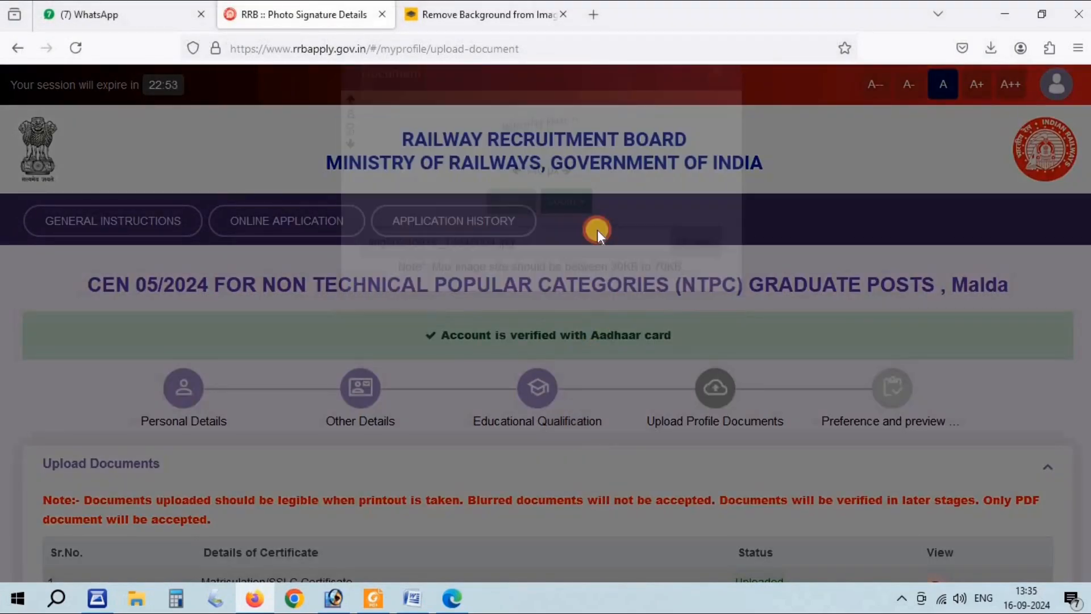
scroll(491, 454, "down", 10)
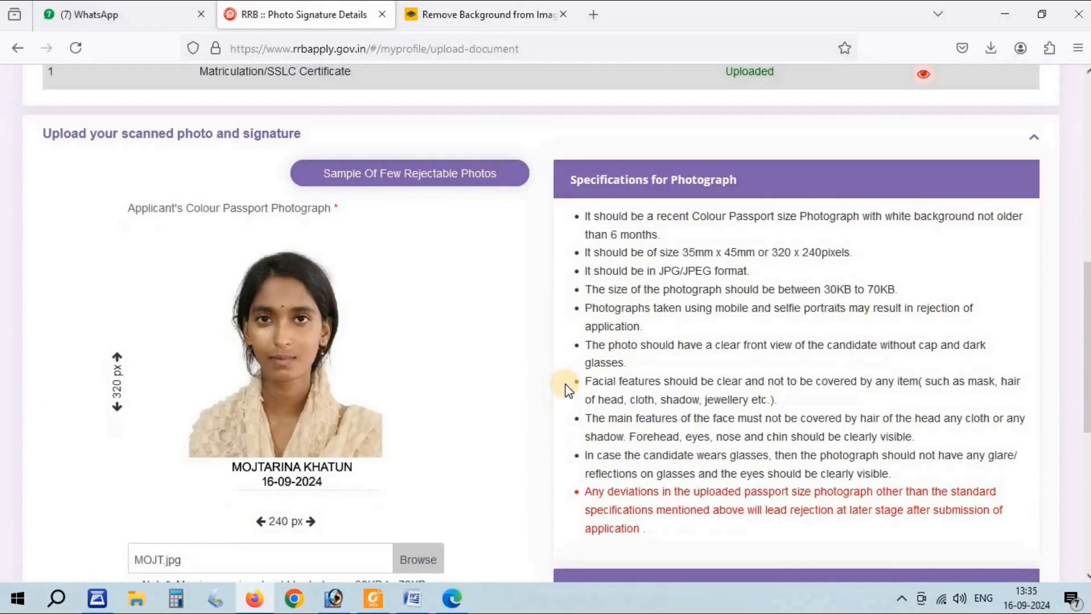
scroll(566, 392, "down", 3)
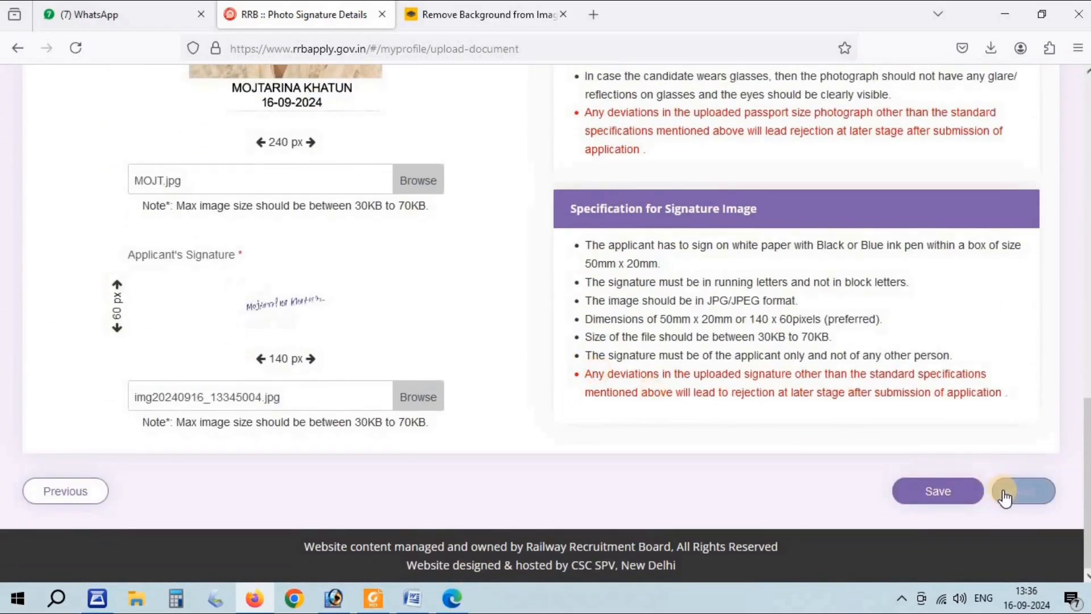
left_click(997, 494)
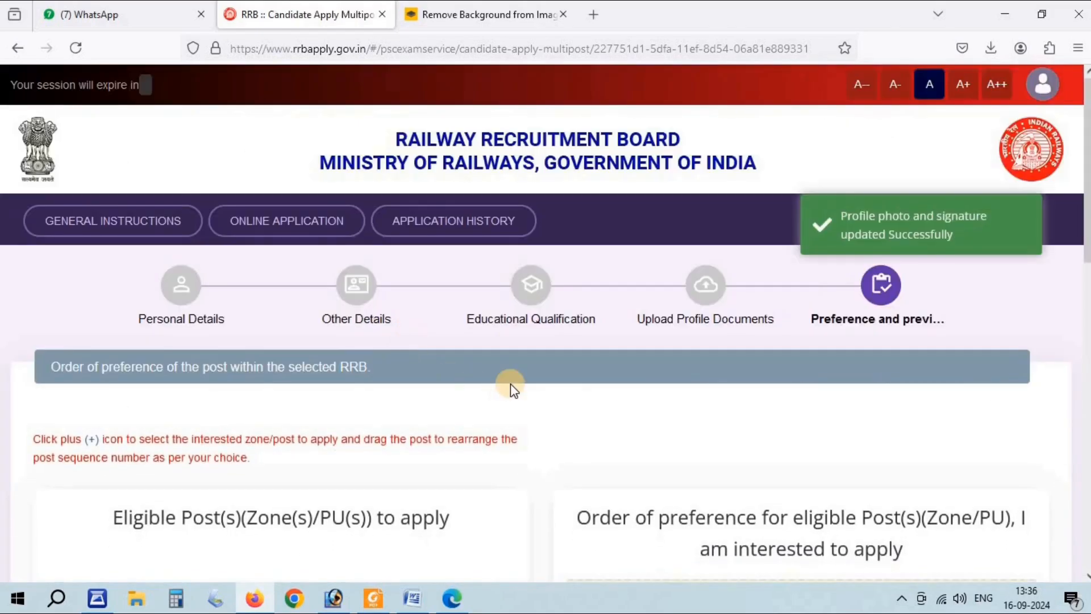
Rank ER Chief Commercial Cum Ticket Supervisor, ER Goods Train Manager and ER Station Master as preferences 1–3.
scroll(510, 383, "down", 3)
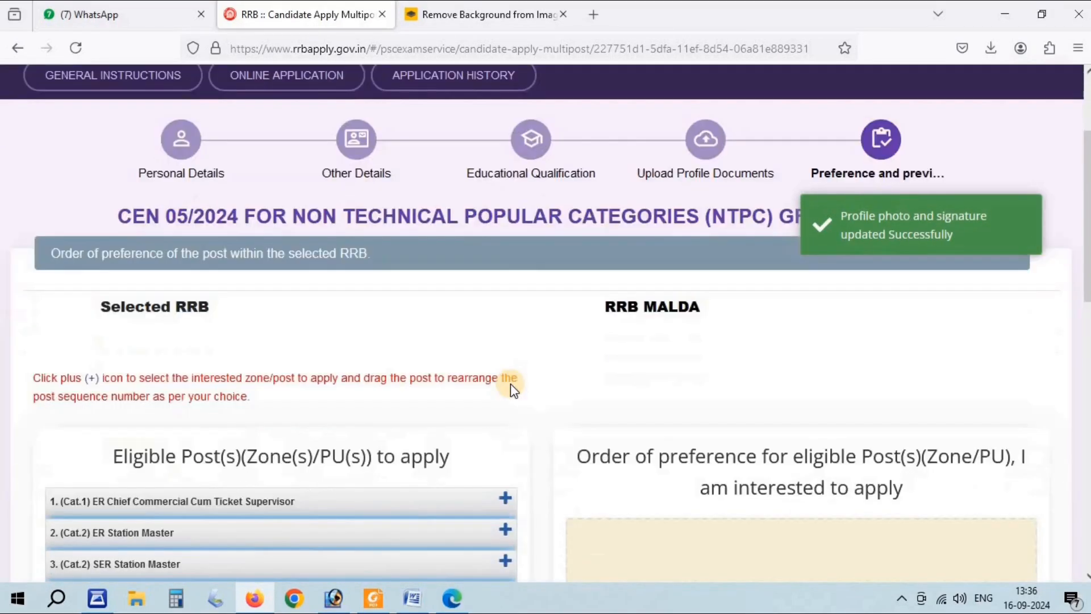
scroll(272, 434, "down", 2)
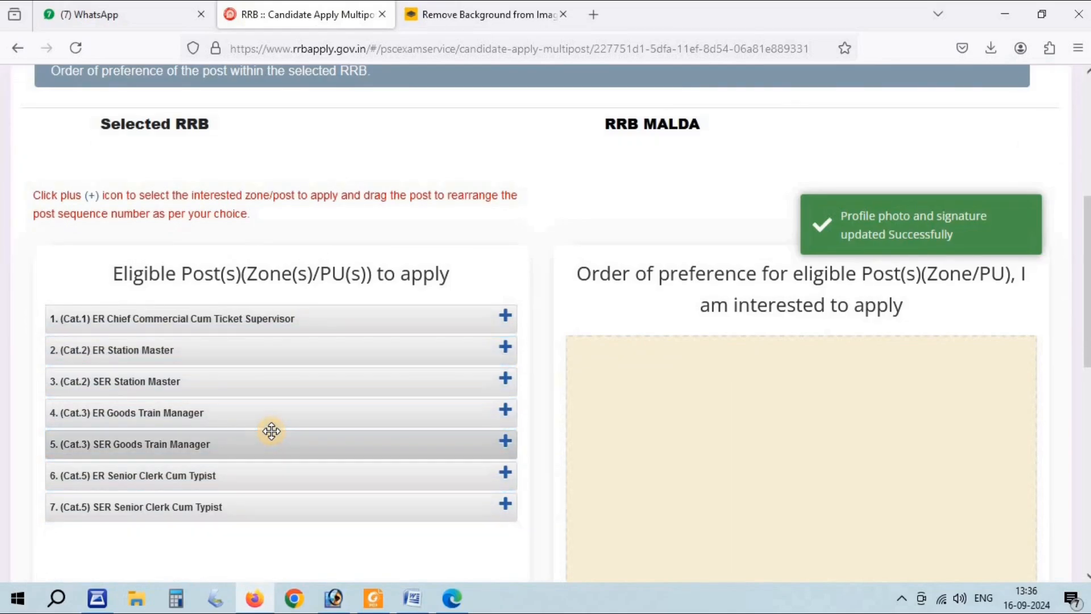
scroll(267, 436, "up", 3)
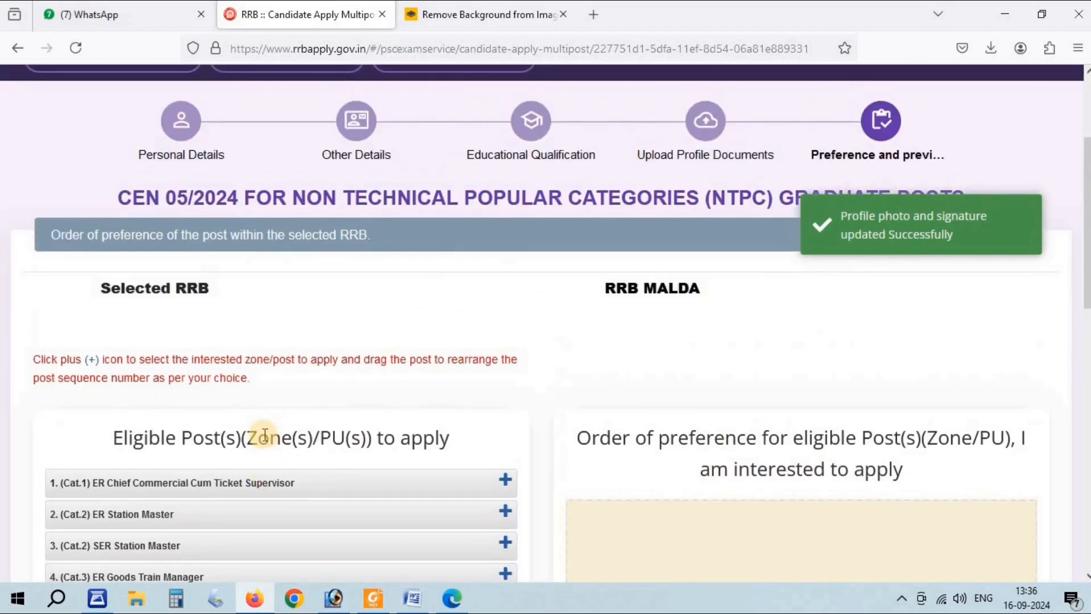
scroll(165, 302, "down", 3)
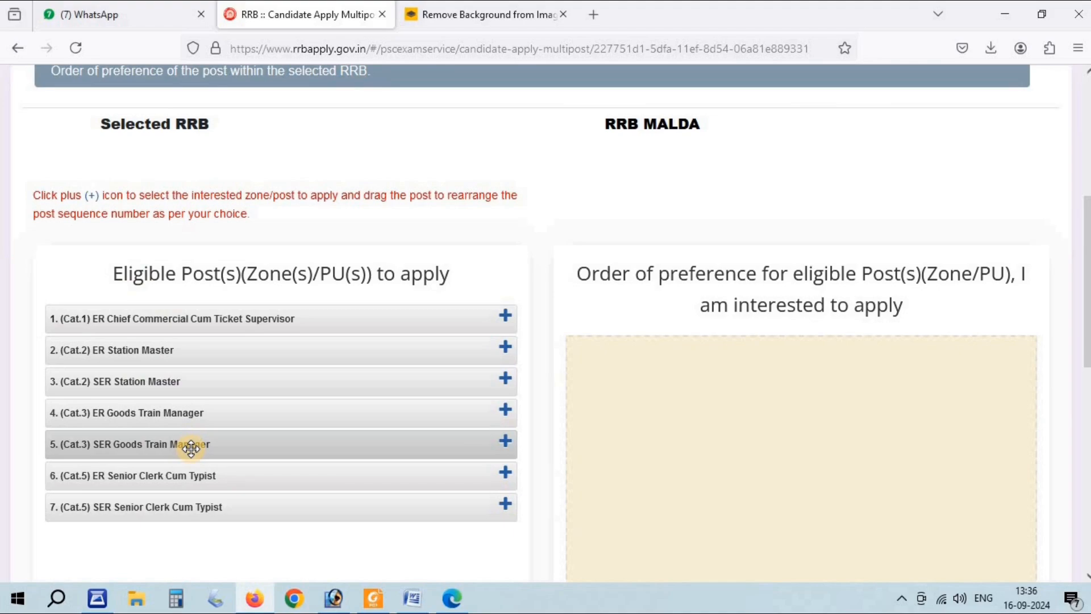
left_click(505, 315)
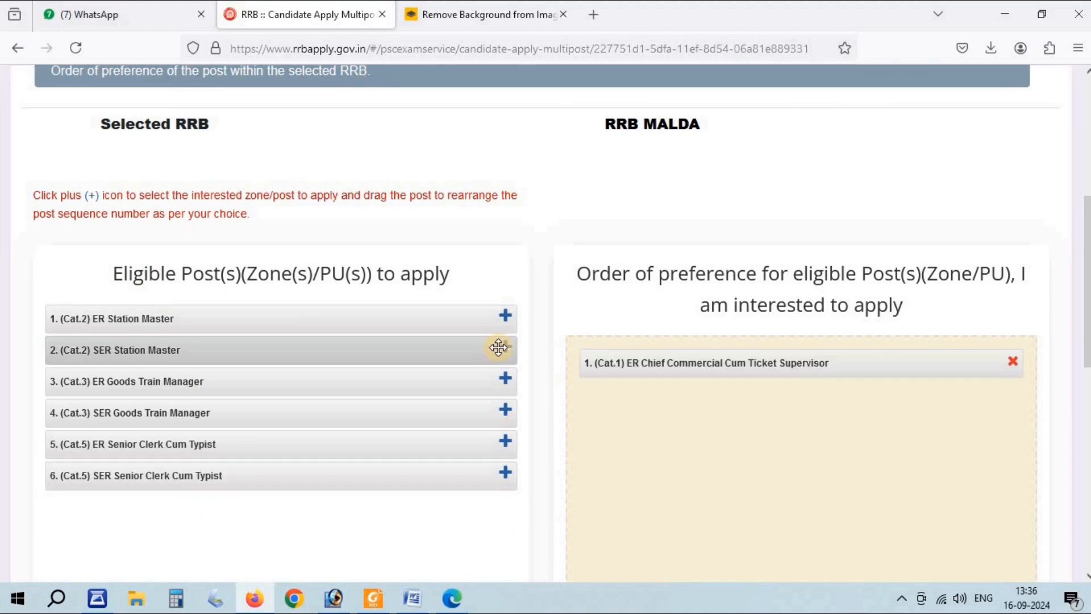
left_click(507, 381)
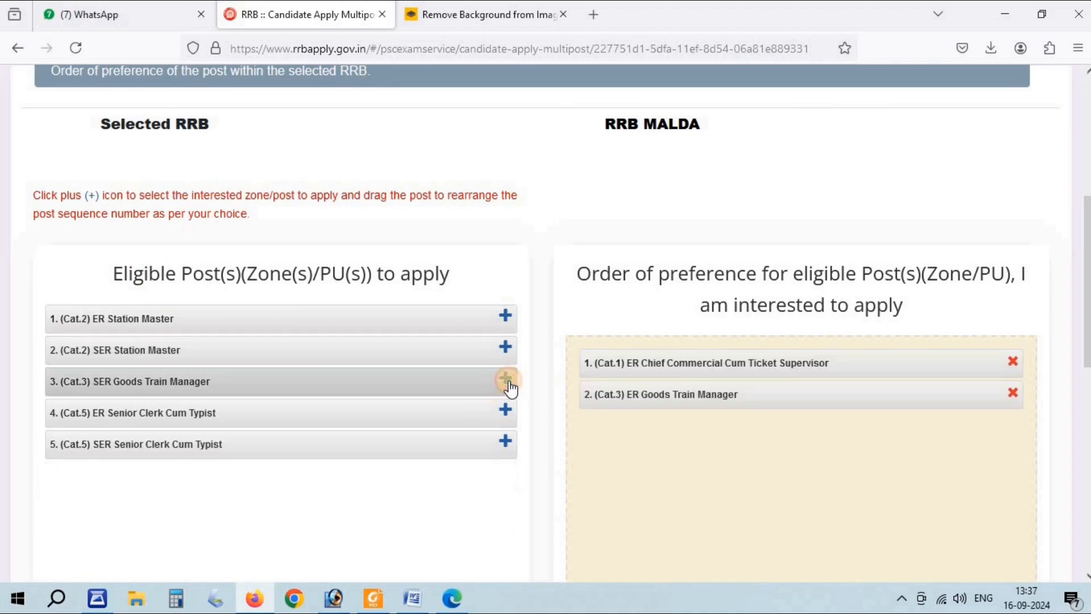
left_click(508, 317)
scroll(505, 411, "down", 8)
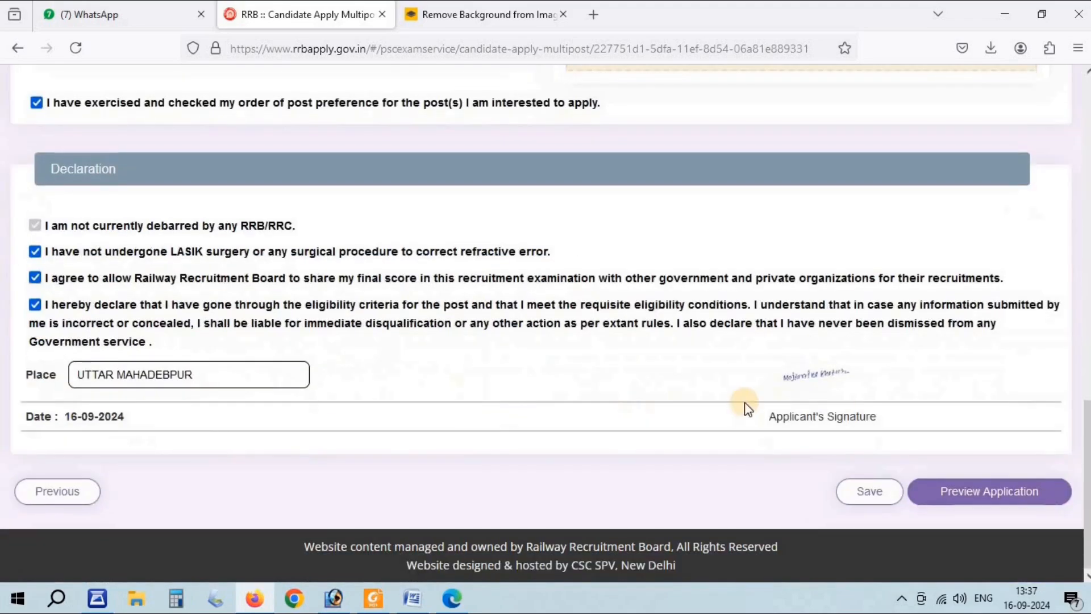
Scroll through the full application preview to review every section.
left_click(967, 483)
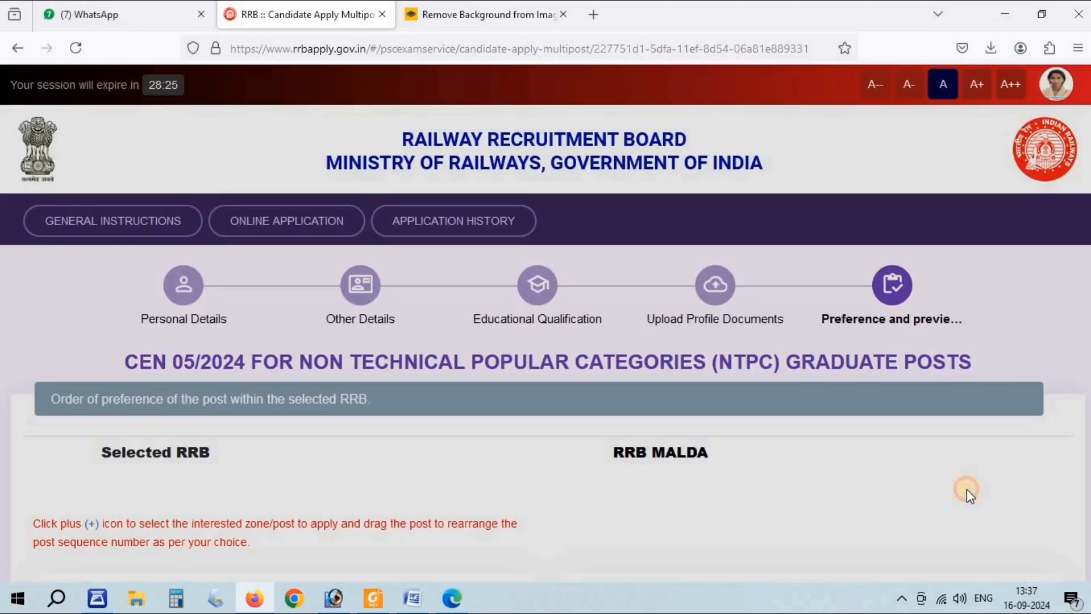
scroll(609, 356, "down", 2)
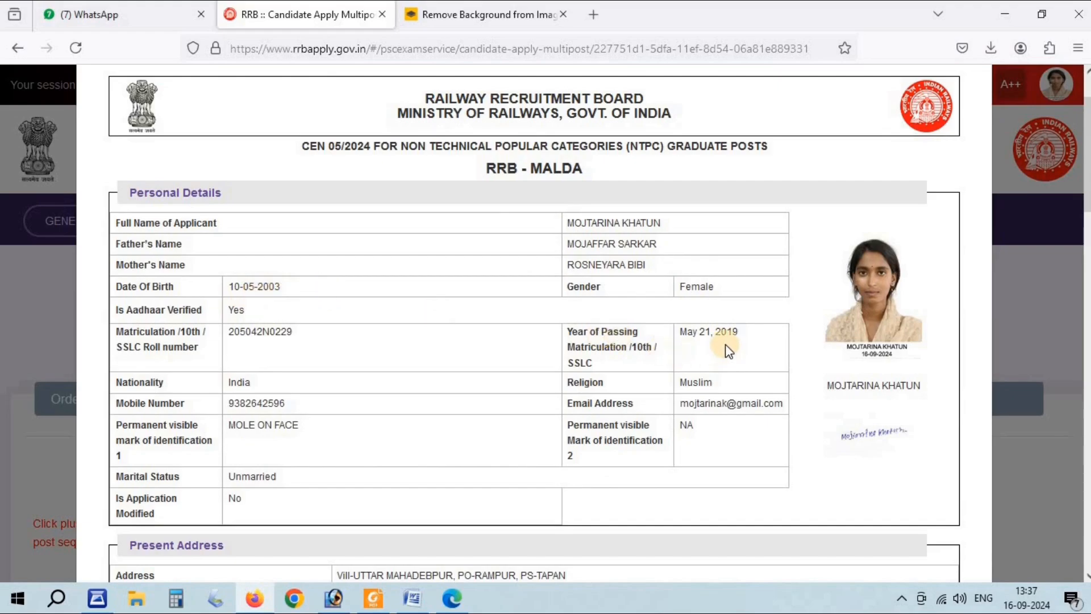
scroll(253, 409, "down", 1)
scroll(253, 409, "down", 3)
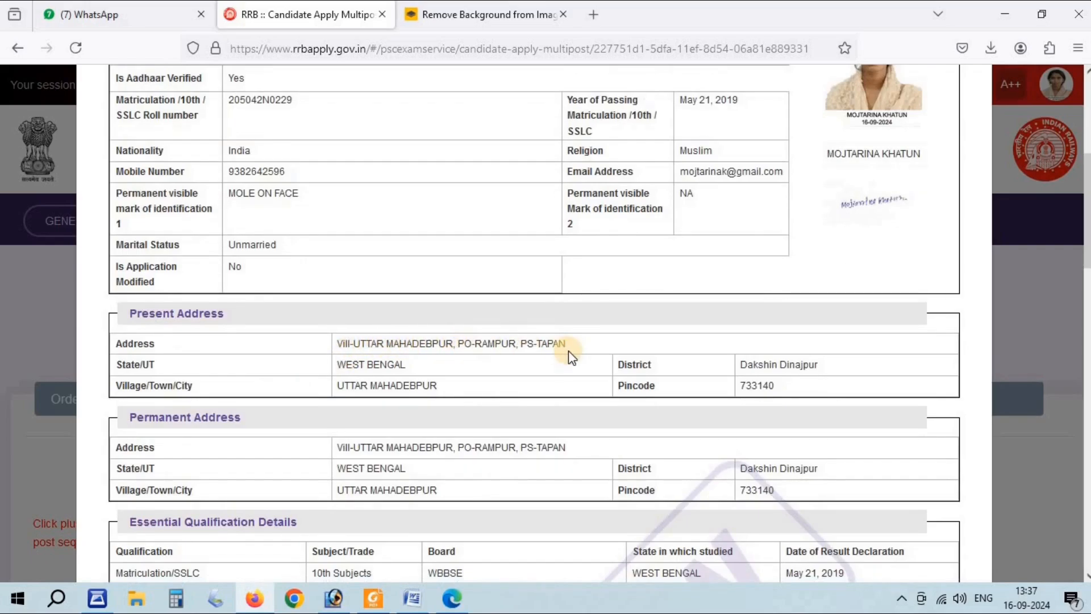
scroll(452, 449, "down", 3)
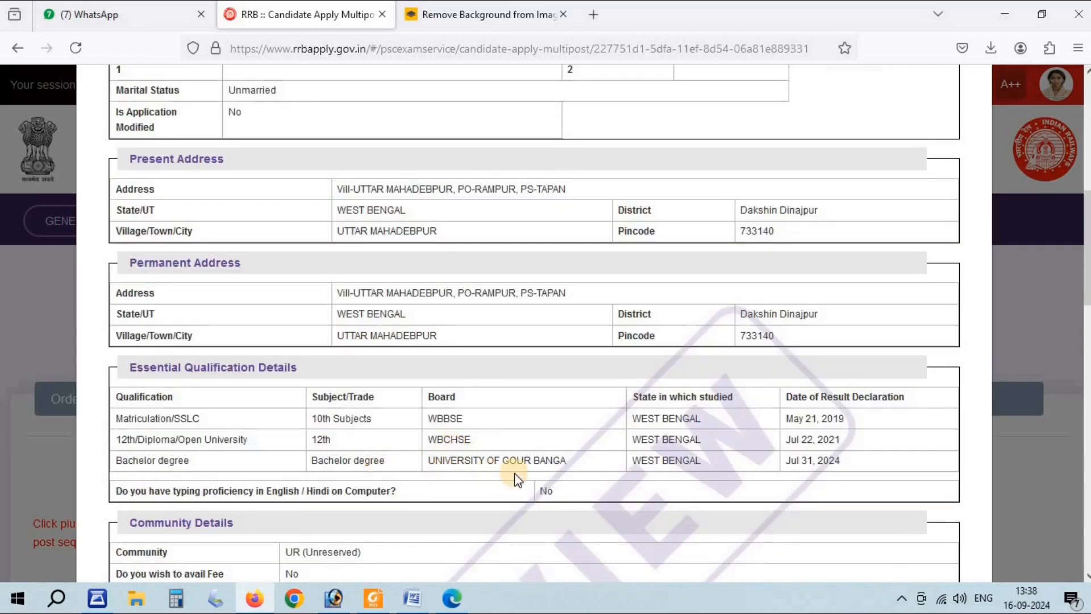
scroll(863, 469, "down", 15)
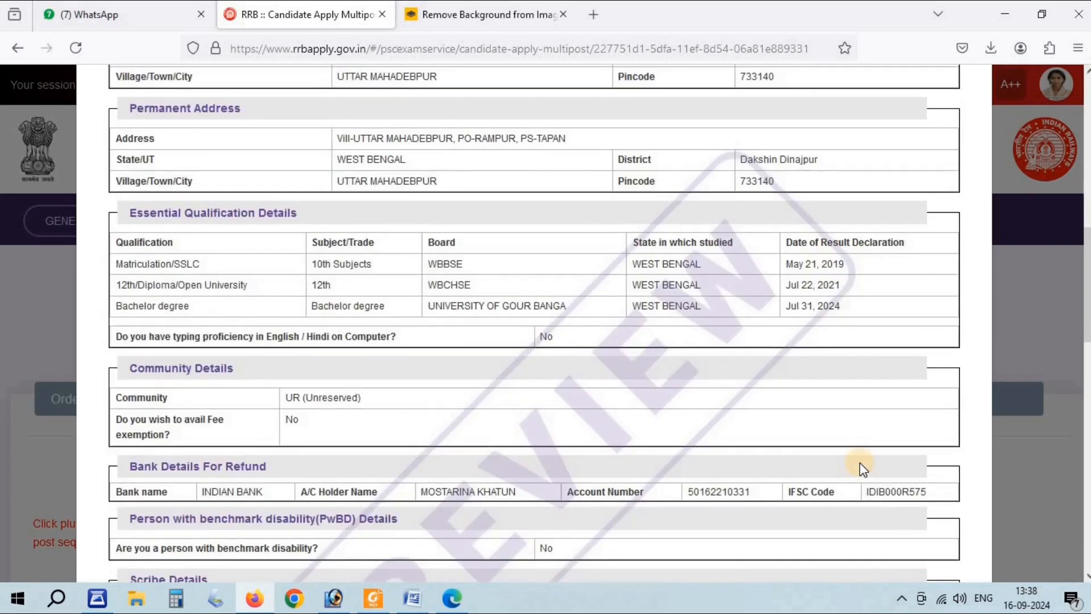
scroll(856, 470, "down", 2)
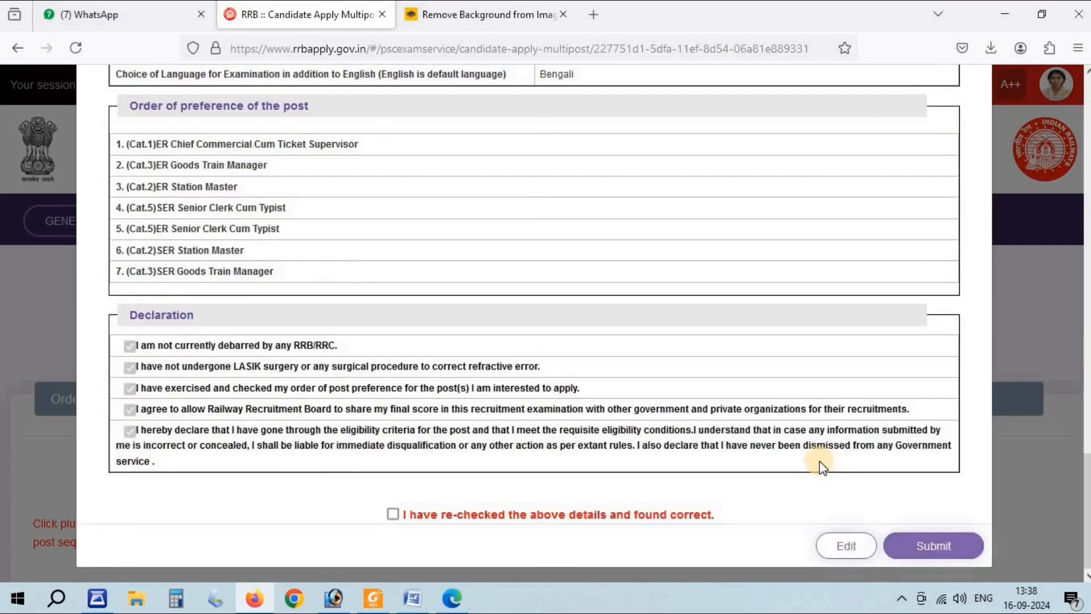
scroll(818, 462, "up", 20)
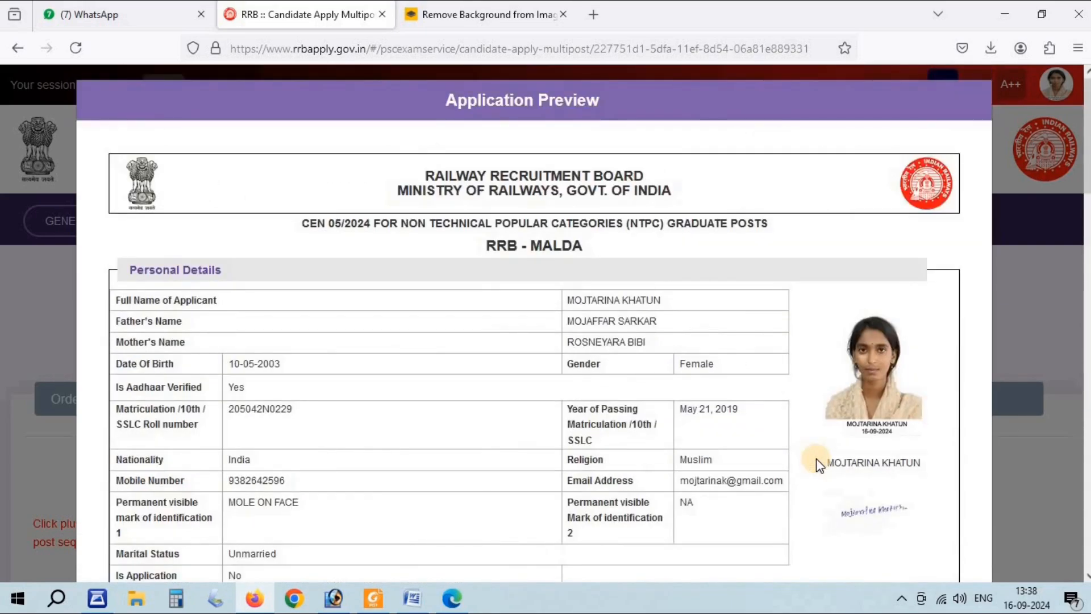
scroll(323, 341, "down", 20)
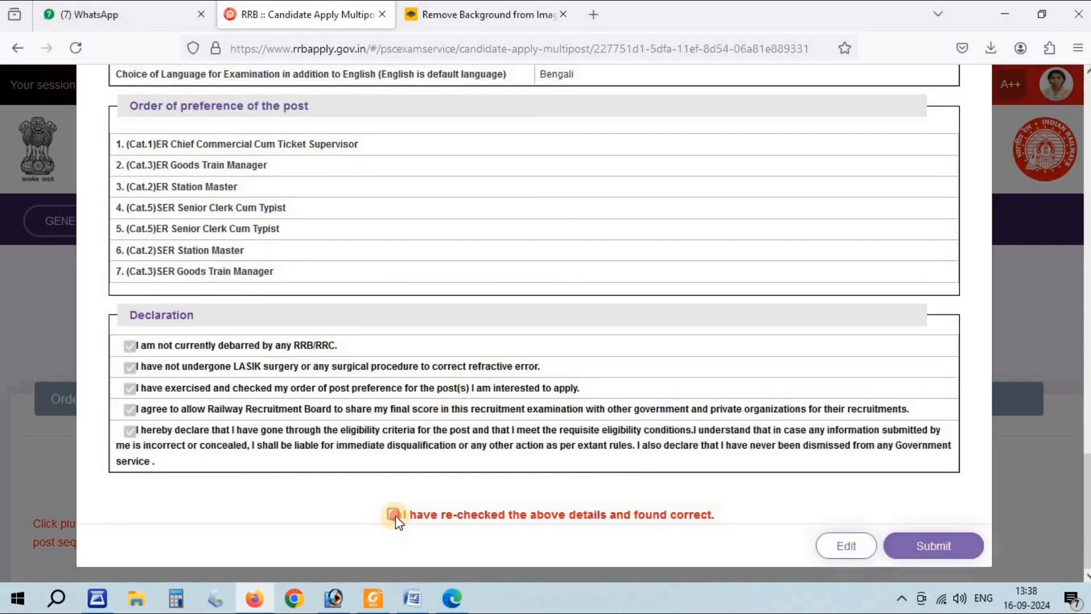
Tick the re-checked declaration and submit the application, confirming the final submission.
left_click(393, 514)
left_click(908, 545)
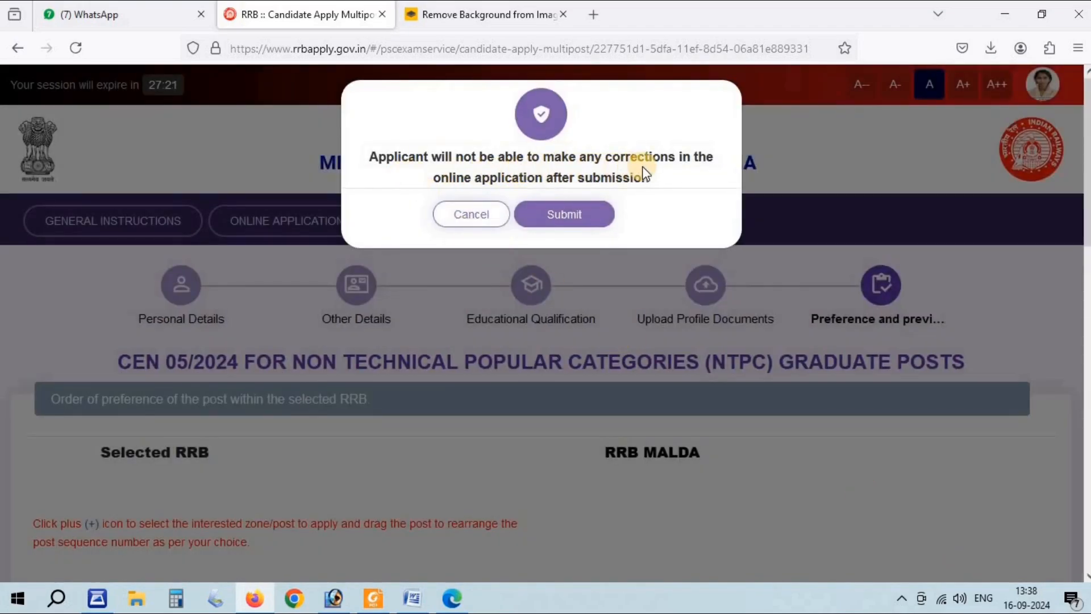
left_click(562, 216)
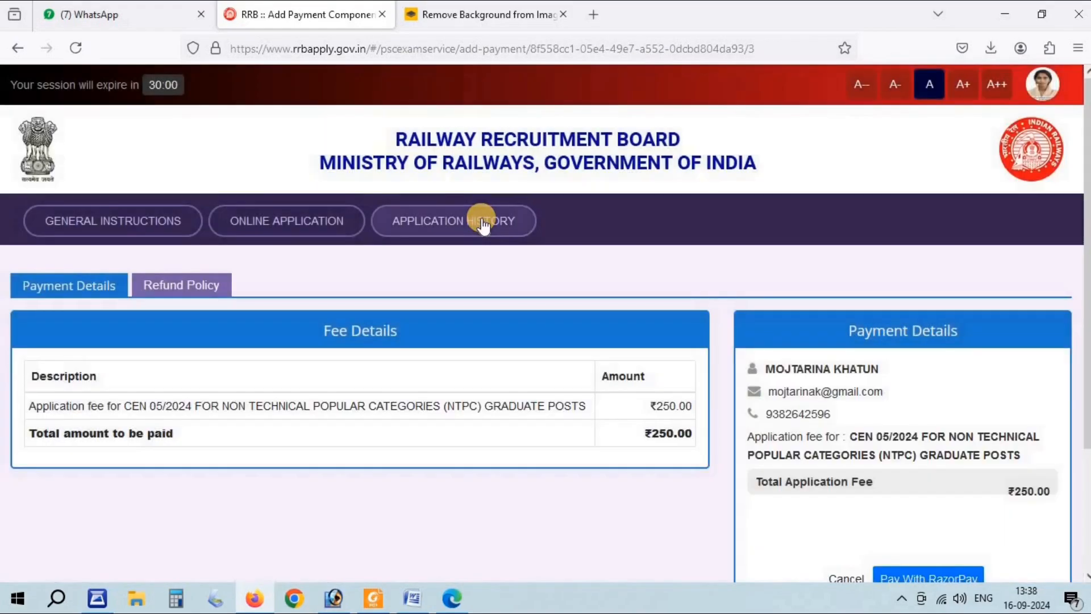
Review the ₹250.00 fee details on the Add Payment page and launch the Razorpay checkout.
scroll(689, 402, "down", 1)
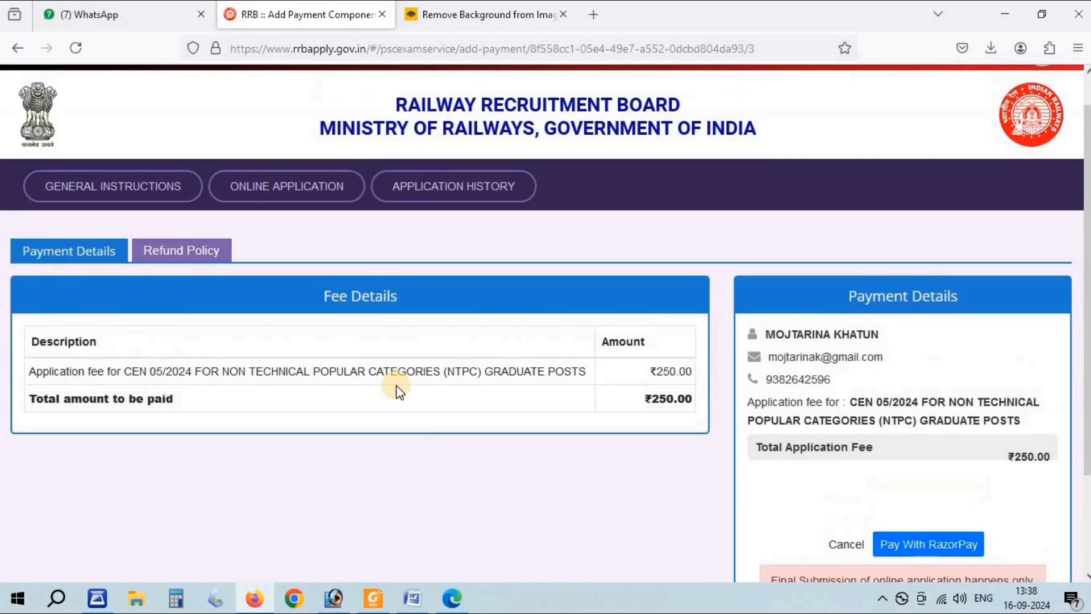
scroll(400, 391, "up", 1)
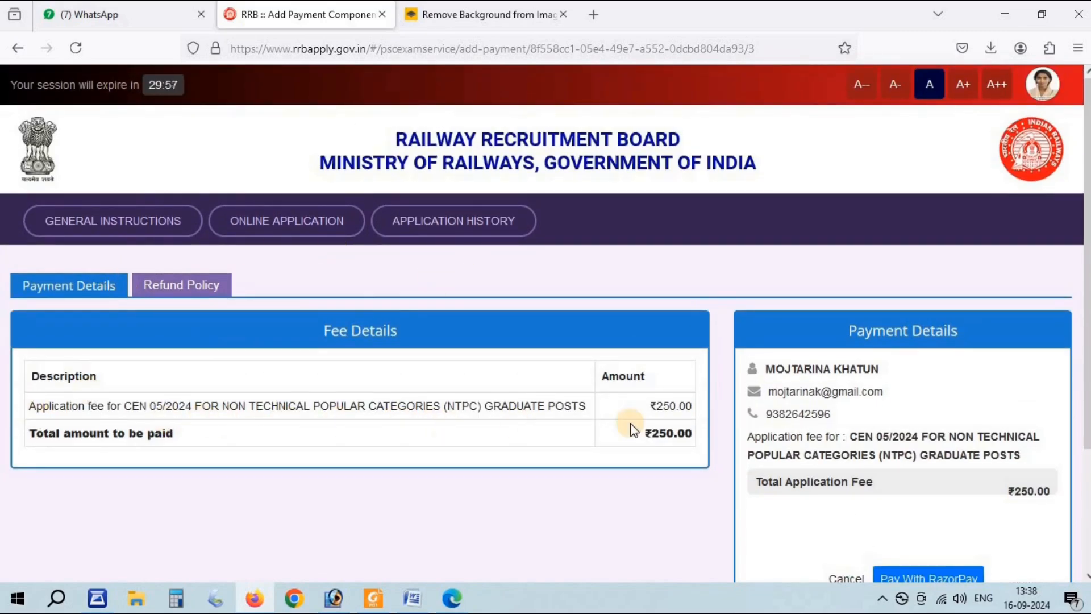
scroll(818, 415, "down", 4)
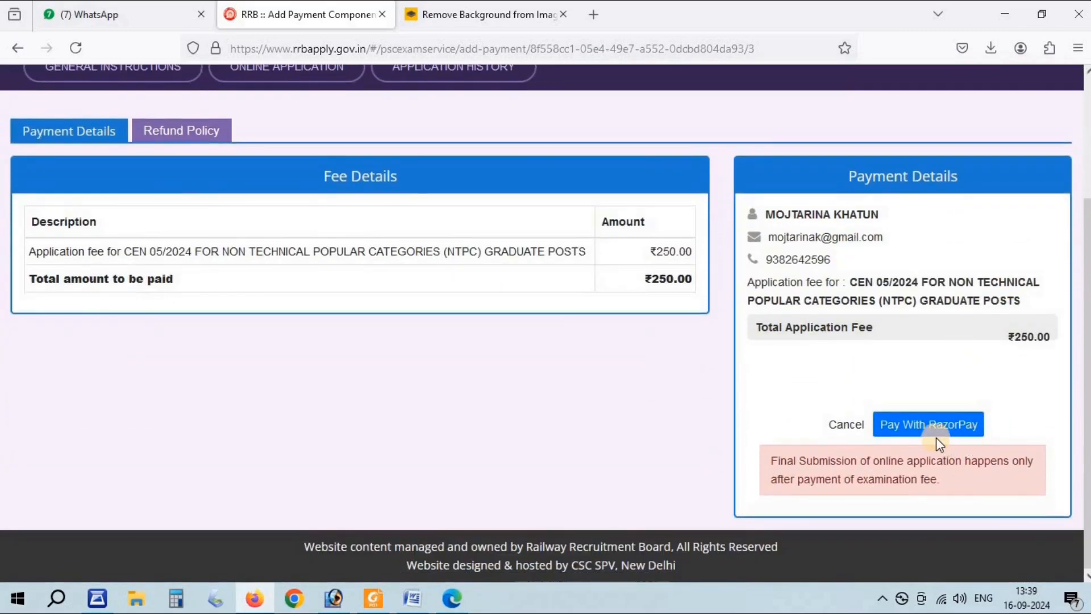
left_click(938, 426)
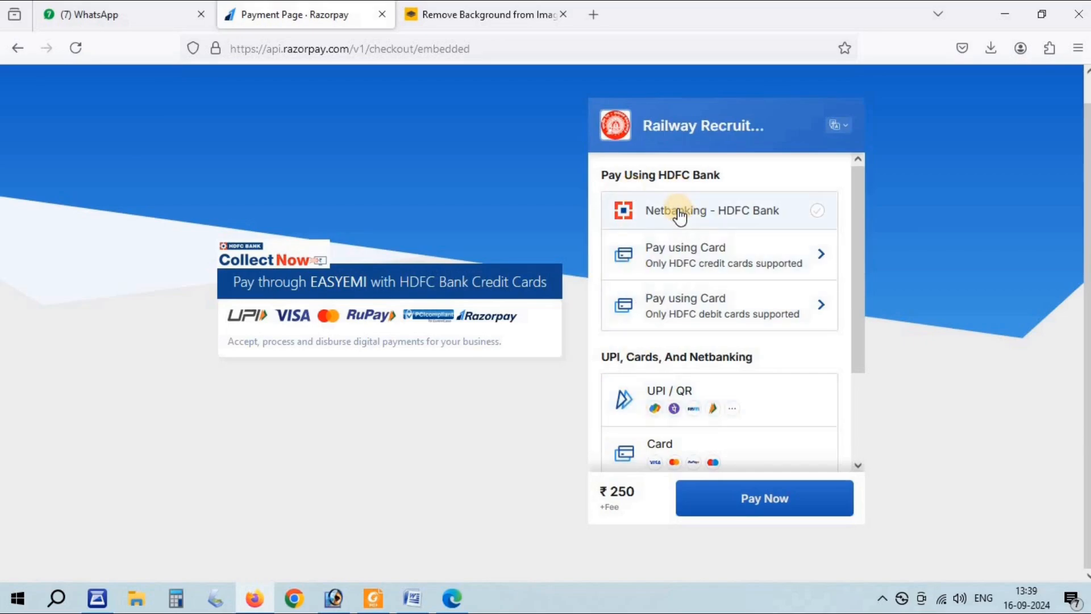
Pay the ₹250 fee by UPI with the payer's UPI ID, accepting zero convenience charges.
left_click(670, 404)
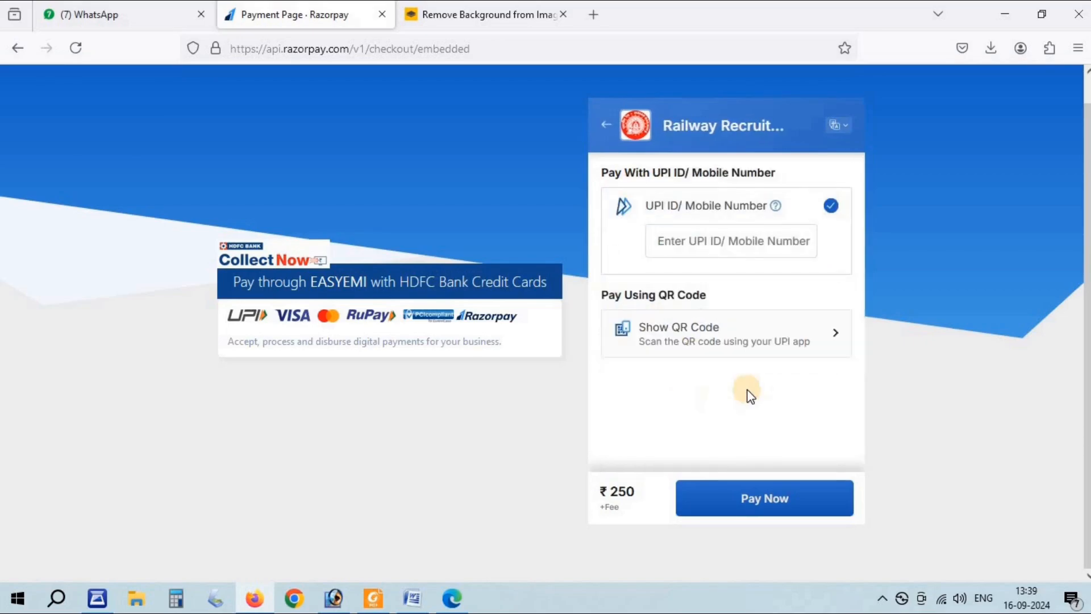
left_click(710, 240)
left_click(747, 507)
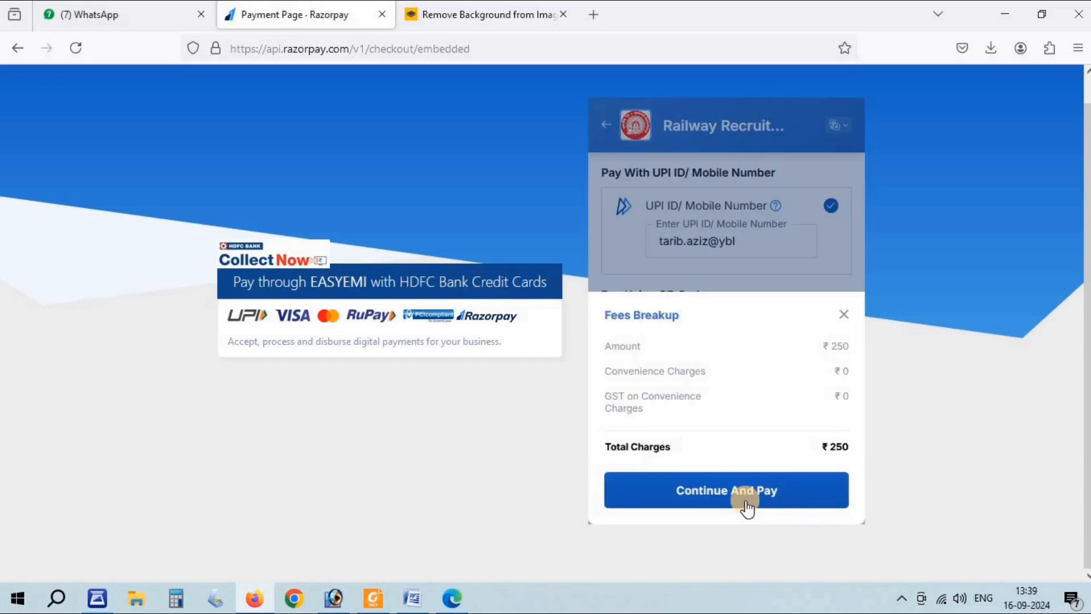
left_click(747, 507)
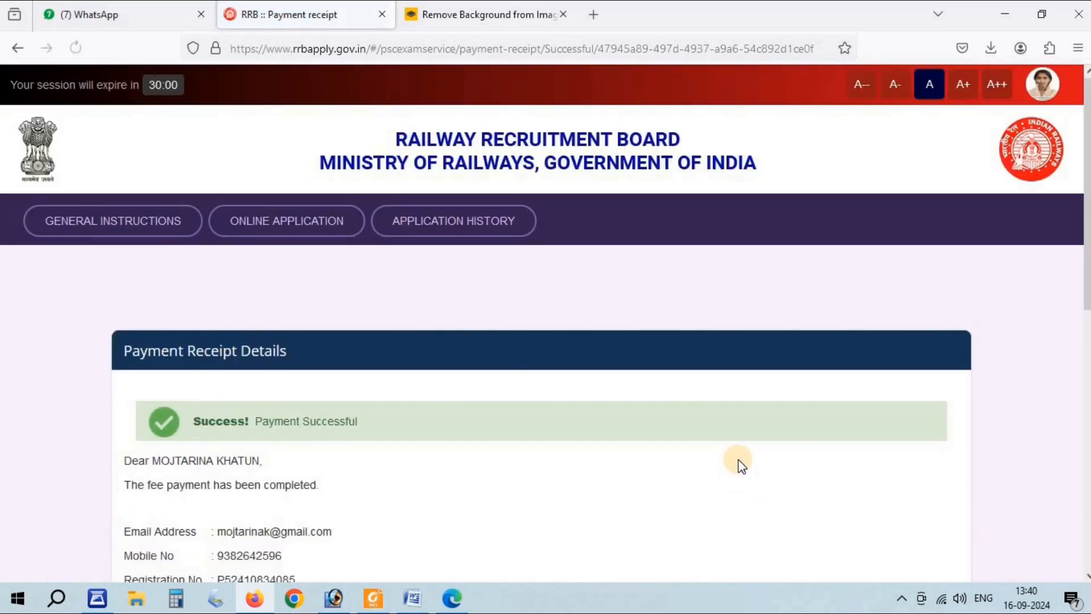
Print the payment receipt and go back to the Candidate Dashboard showing Payment Completed.
scroll(738, 459, "down", 3)
scroll(511, 372, "down", 1)
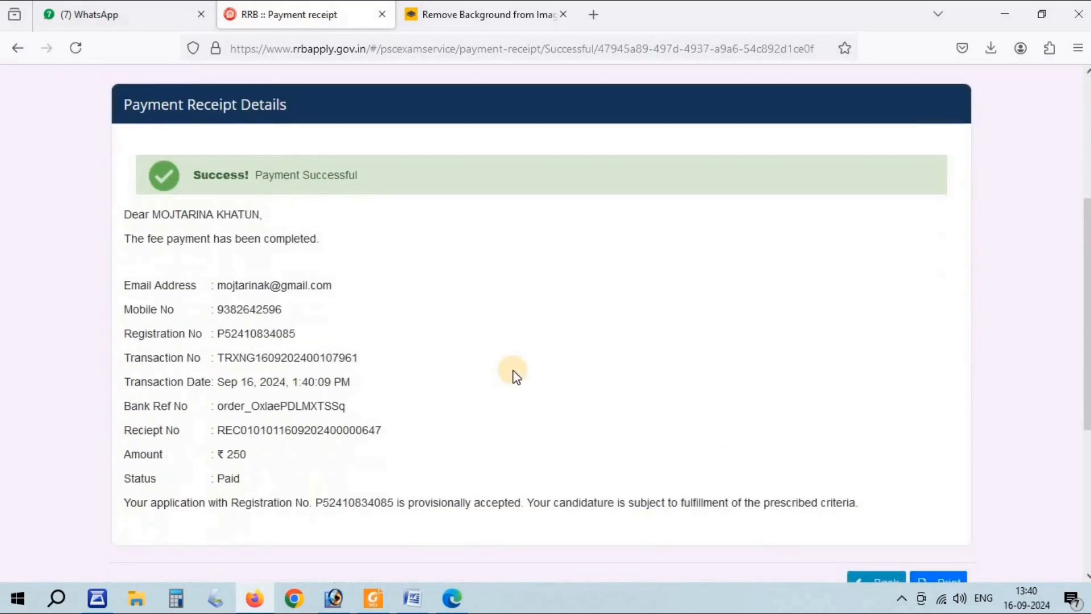
scroll(514, 375, "down", 3)
left_click(937, 418)
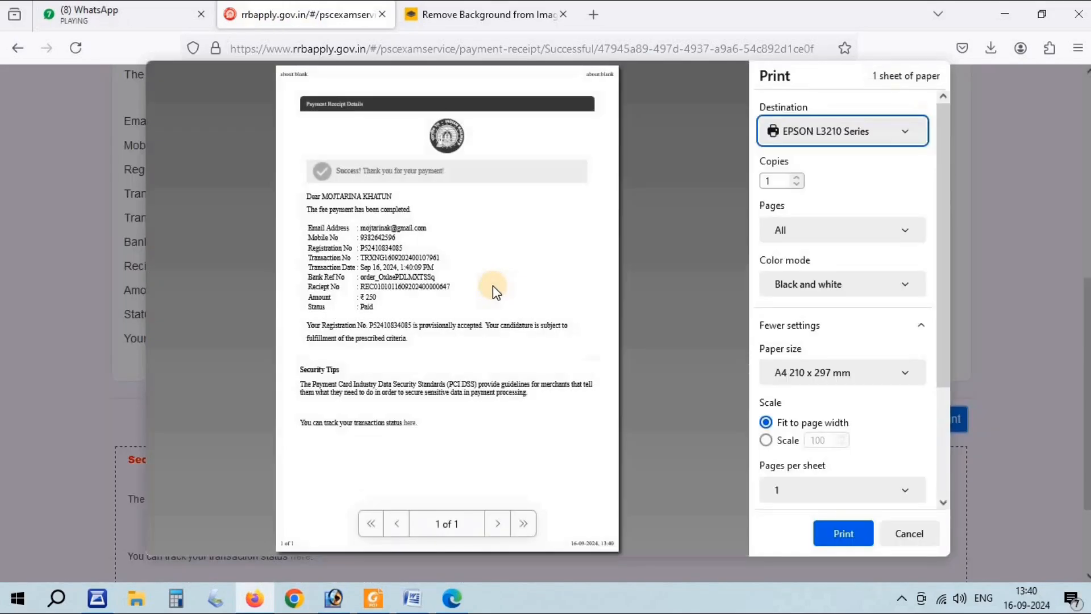
key("Escape")
left_click(872, 427)
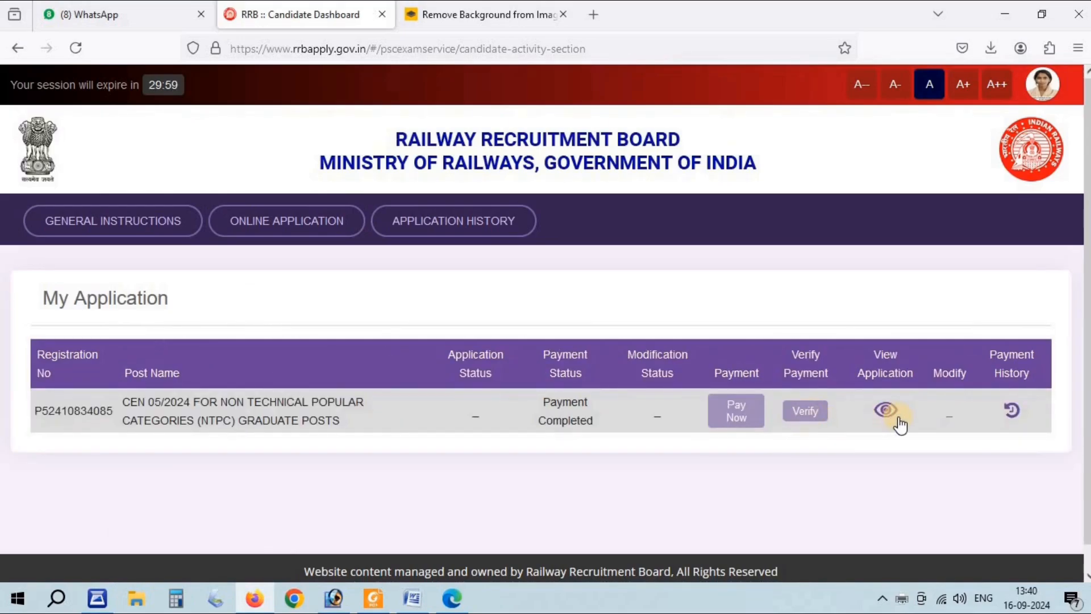
Open the submitted CEN 05/2024 NTPC application and bring up its 2-page print preview.
left_click(879, 411)
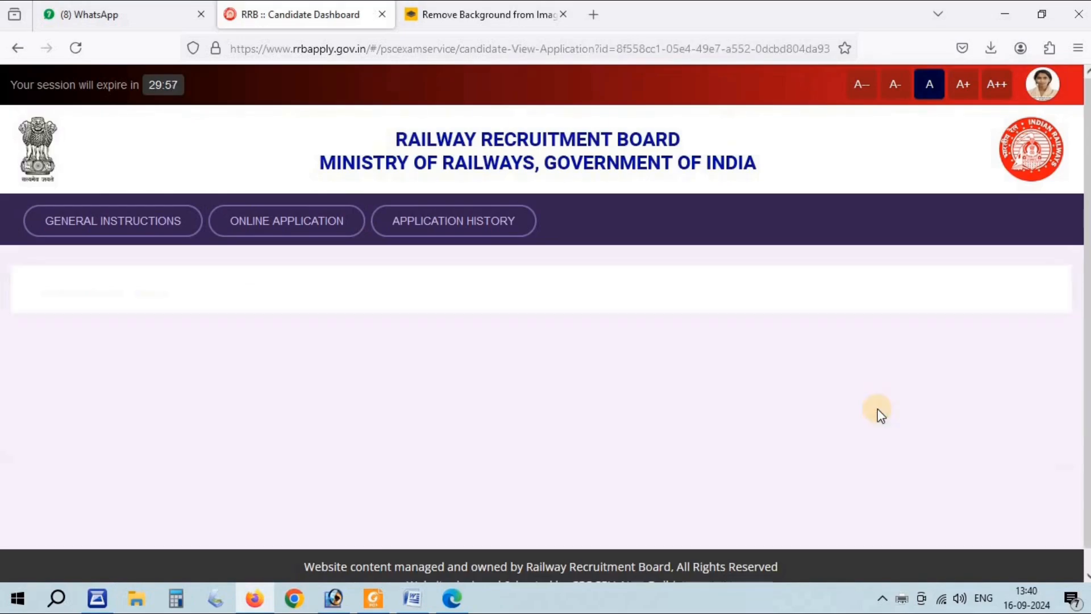
scroll(700, 384, "down", 5)
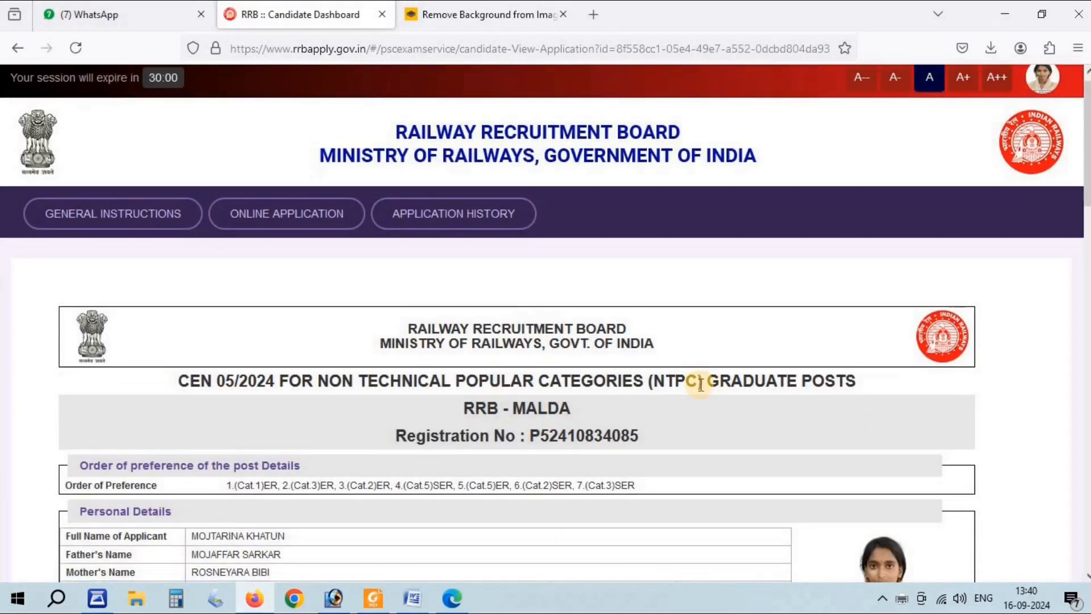
scroll(700, 384, "up", 2)
scroll(700, 384, "up", 1)
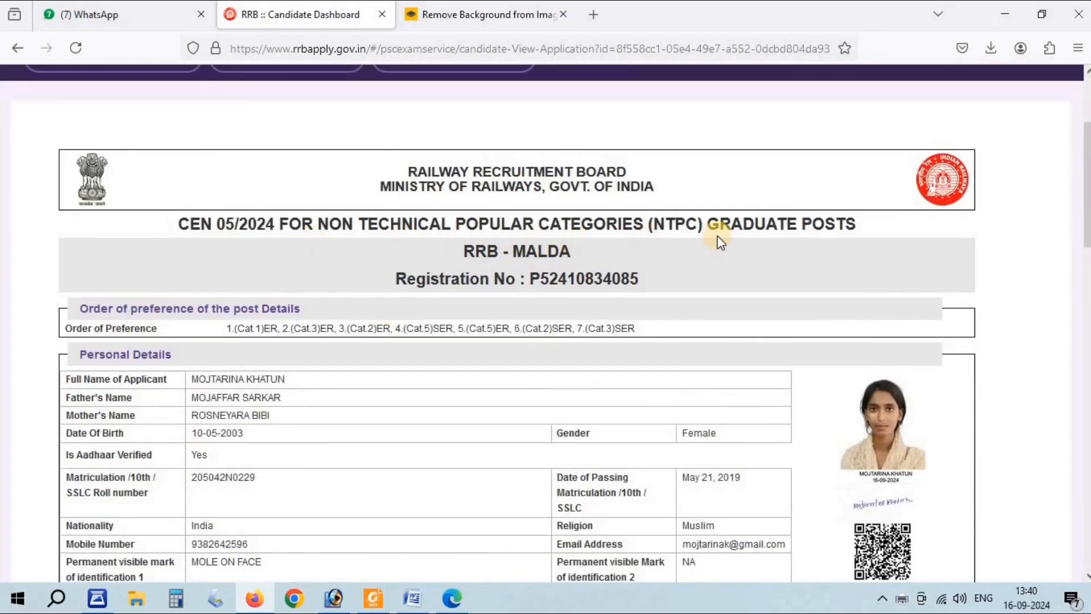
scroll(407, 275, "down", 20)
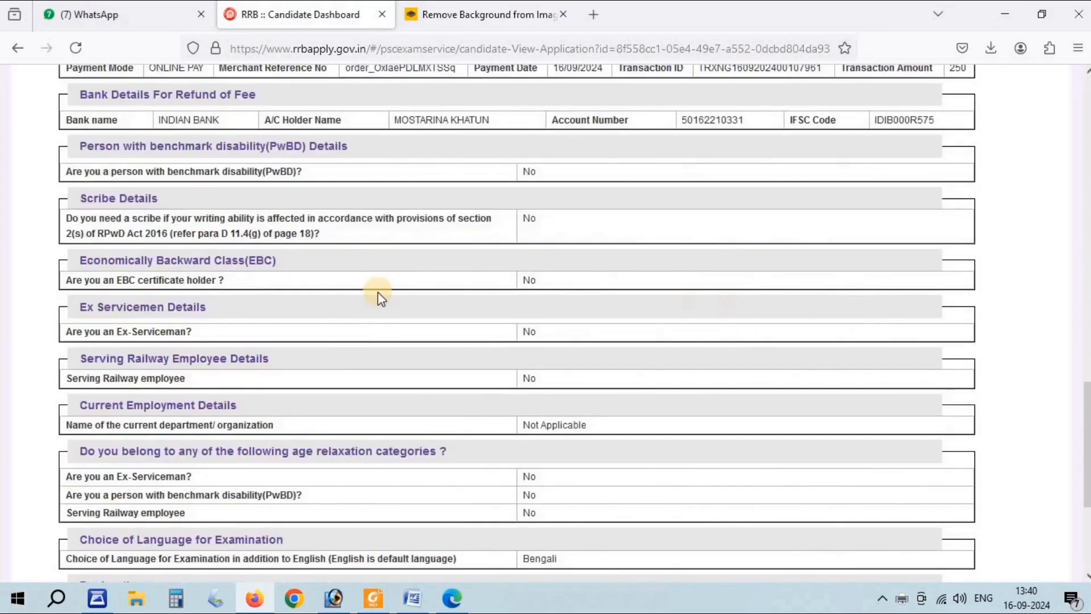
scroll(379, 298, "down", 5)
left_click(909, 481)
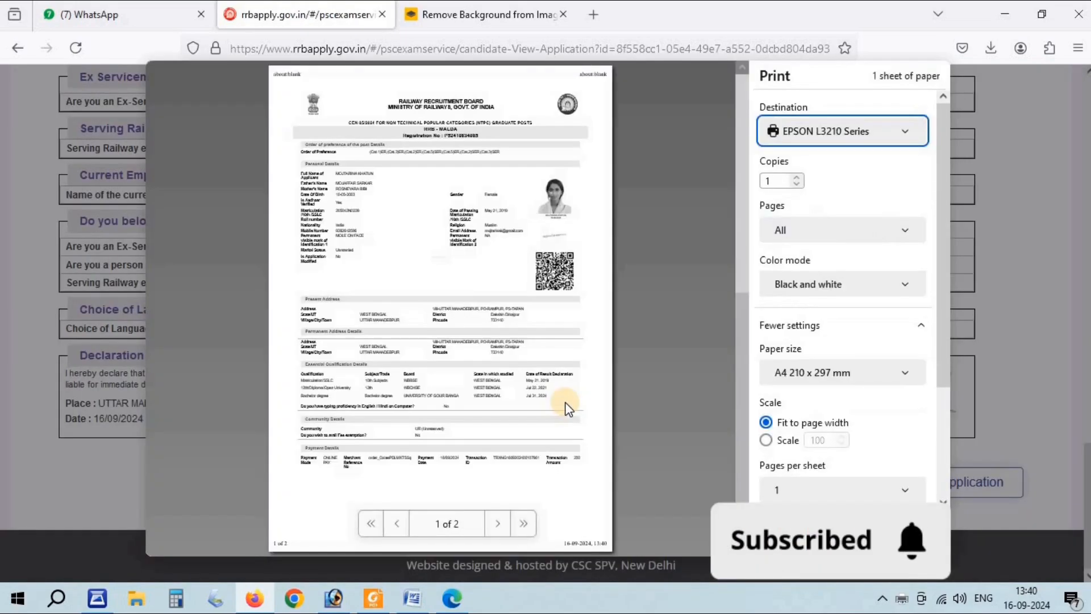
scroll(558, 358, "down", 2)
scroll(562, 345, "up", 2)
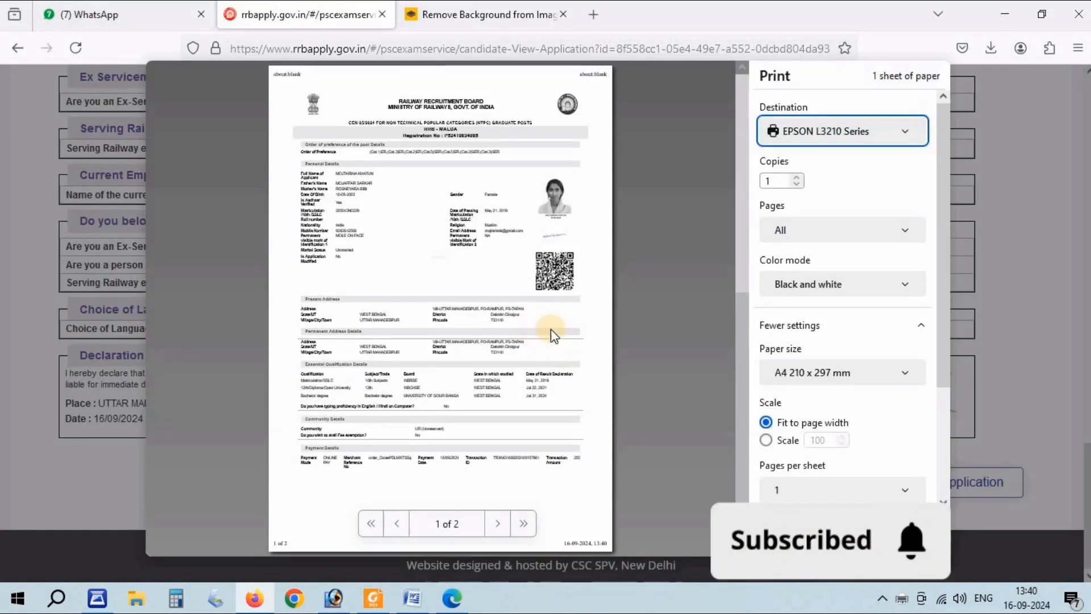